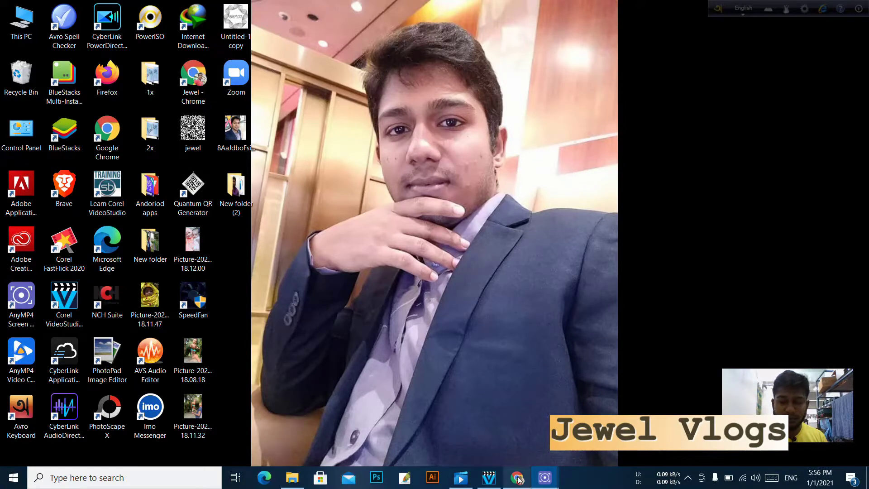
- Bring Chrome forward and load epassport.gov.bd through Google search in a new tab
{"action": "mouse_move", "coordinate": [519, 485]}
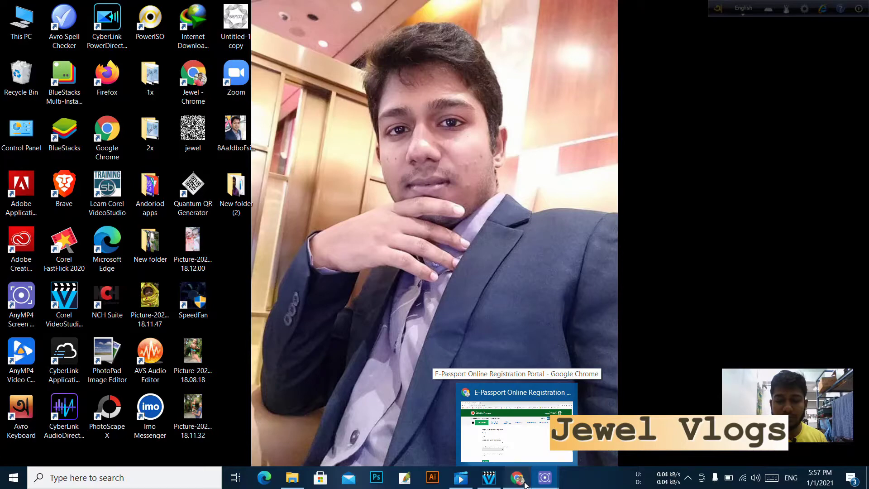
{"action": "left_click", "coordinate": [525, 485]}
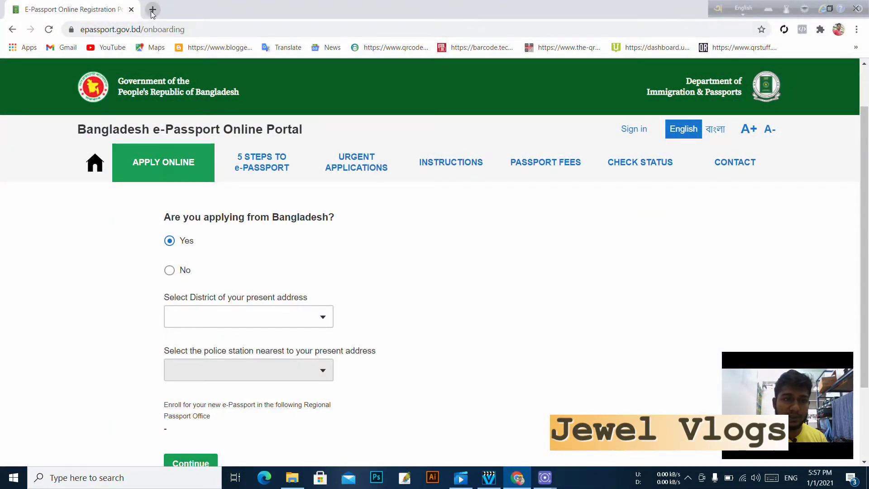
{"action": "left_click", "coordinate": [152, 10]}
{"action": "left_click", "coordinate": [371, 238]}
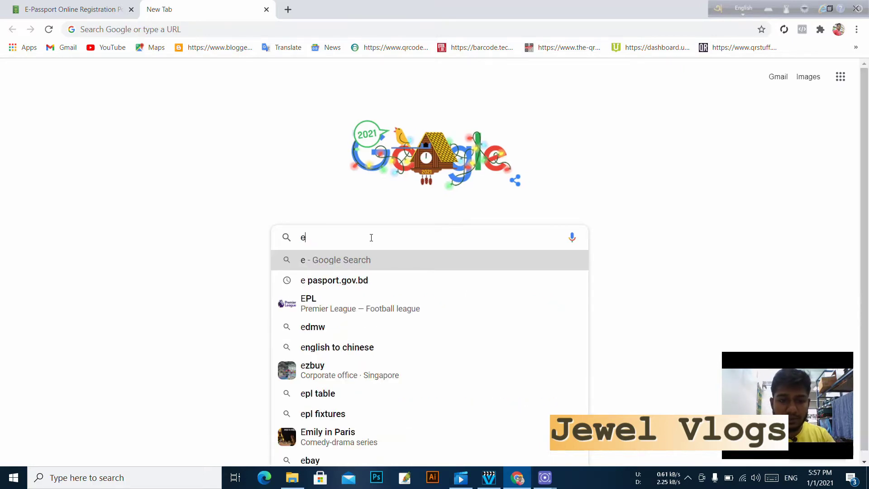
{"action": "type", "text": "pass"}
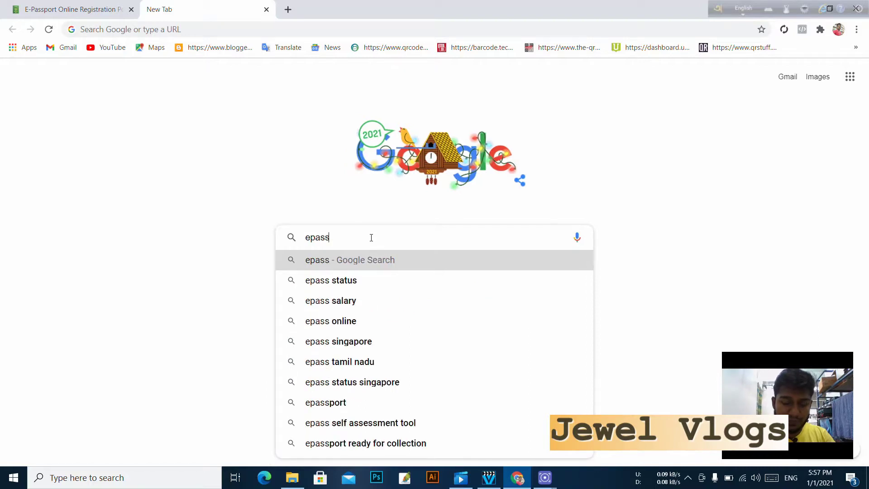
{"action": "type", "text": "port.go"}
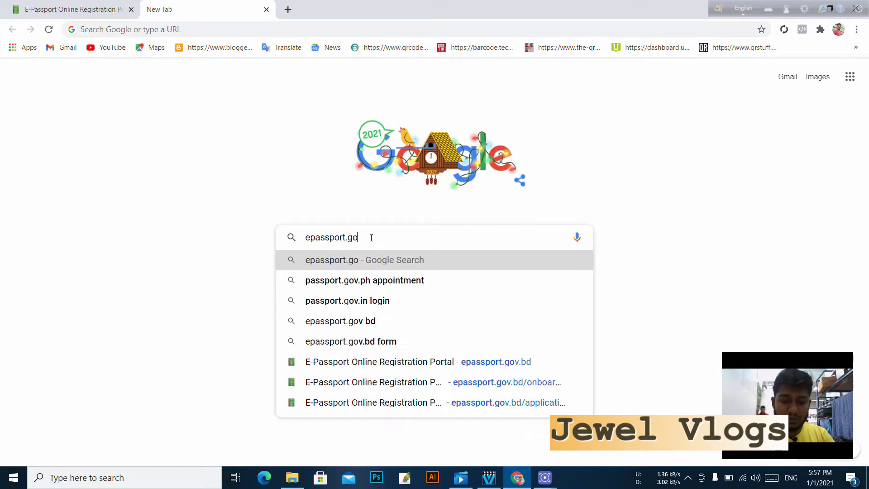
{"action": "type", "text": "v"}
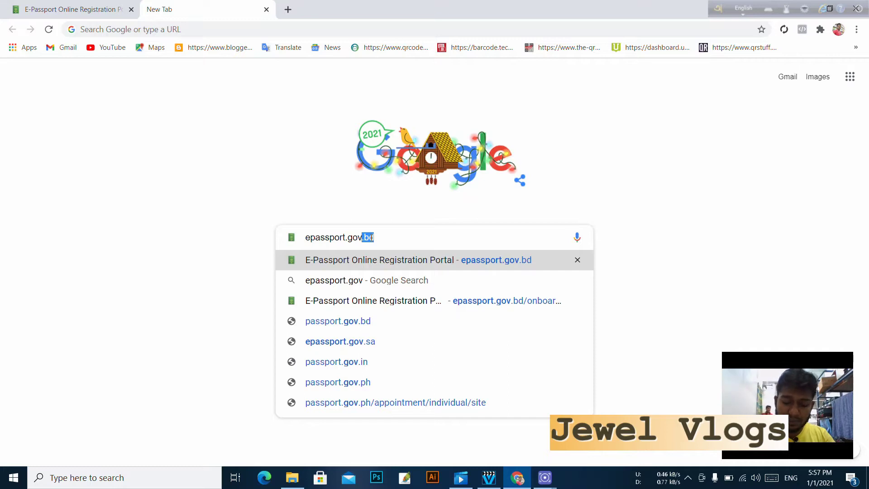
{"action": "key", "text": "Return"}
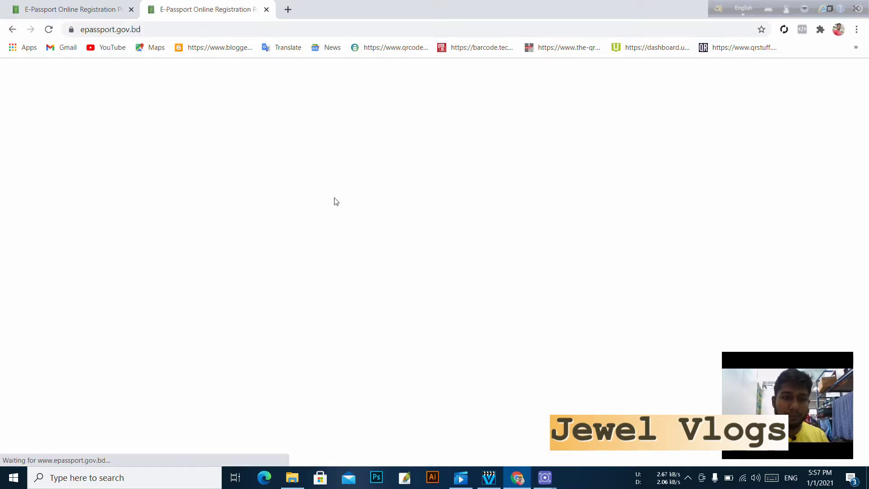
- Scroll the landing cards and open 'Payment information and options' under Passport fees
{"action": "scroll", "coordinate": [516, 236], "scroll_direction": "down", "scroll_amount": 2}
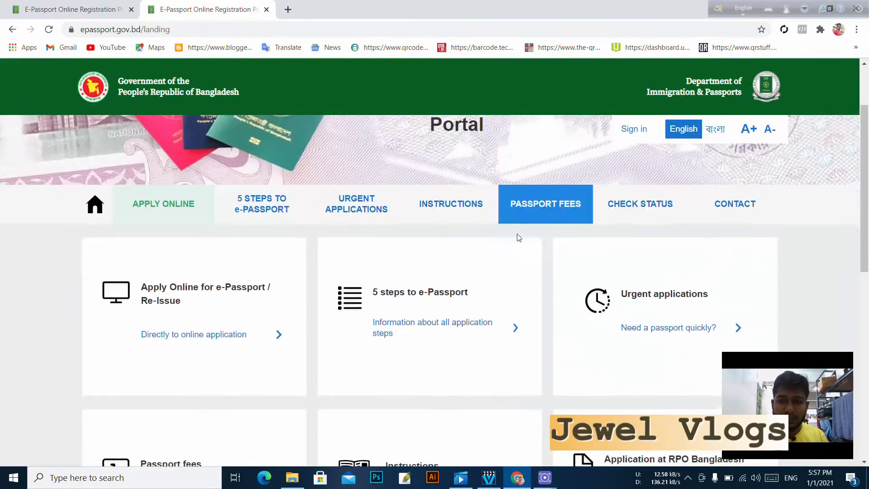
{"action": "scroll", "coordinate": [412, 244], "scroll_direction": "up", "scroll_amount": 2}
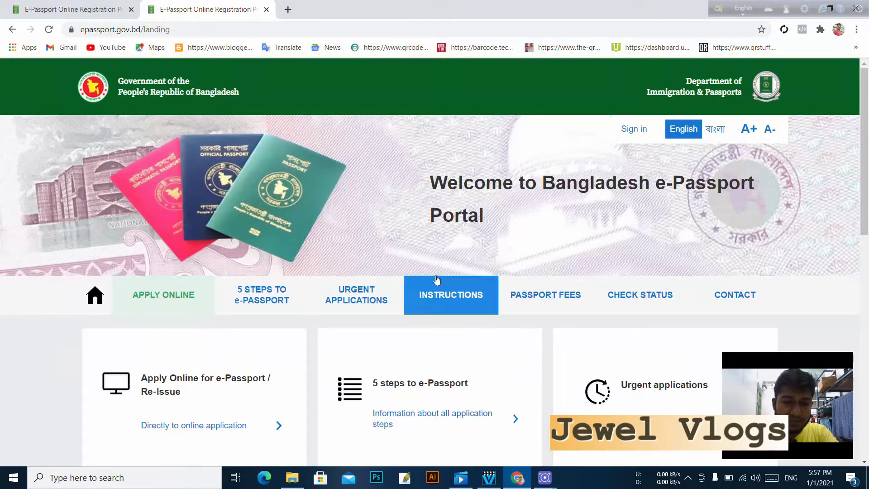
{"action": "scroll", "coordinate": [403, 323], "scroll_direction": "down", "scroll_amount": 2}
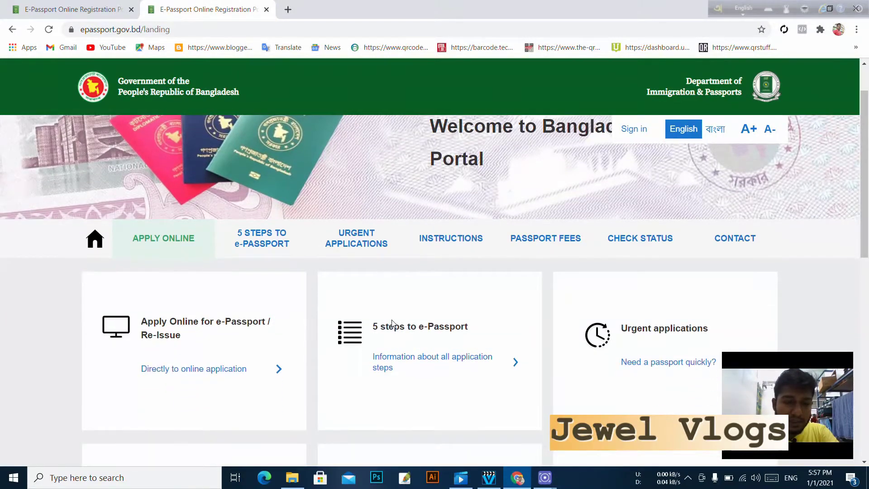
{"action": "scroll", "coordinate": [327, 320], "scroll_direction": "down", "scroll_amount": 1}
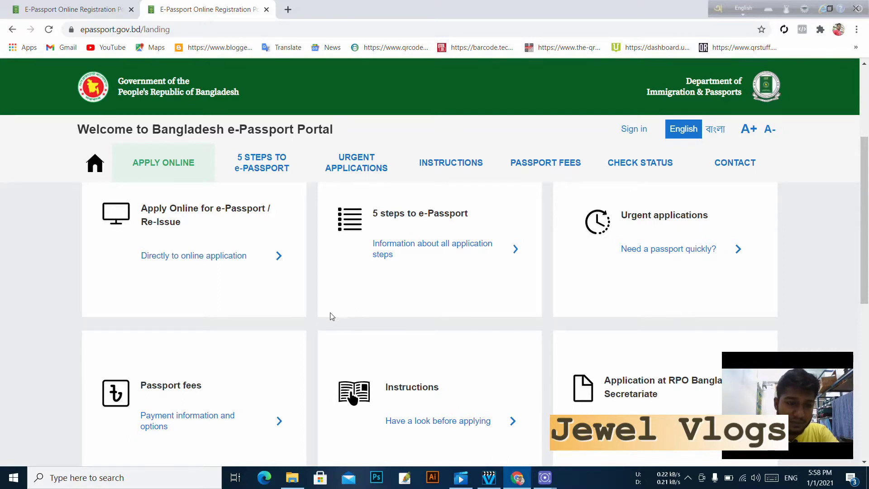
{"action": "scroll", "coordinate": [279, 317], "scroll_direction": "up", "scroll_amount": 1}
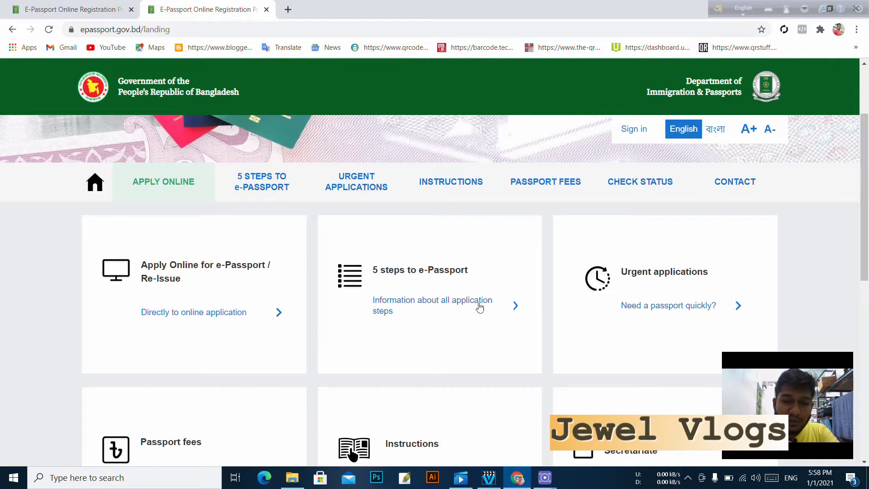
{"action": "scroll", "coordinate": [357, 320], "scroll_direction": "down", "scroll_amount": 1}
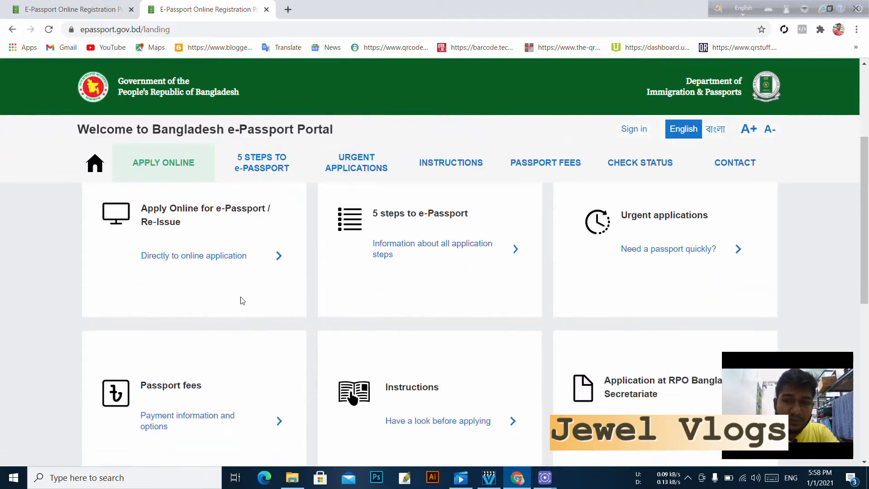
{"action": "scroll", "coordinate": [271, 341], "scroll_direction": "down", "scroll_amount": 1}
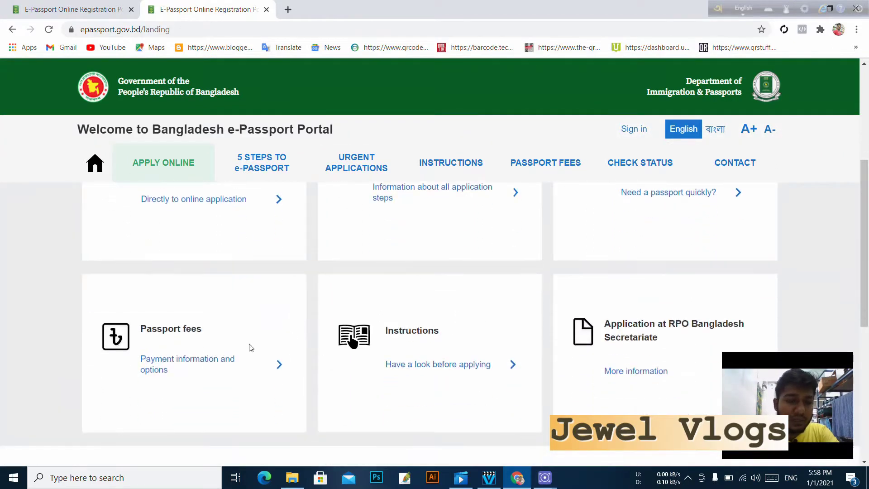
{"action": "left_click", "coordinate": [229, 361]}
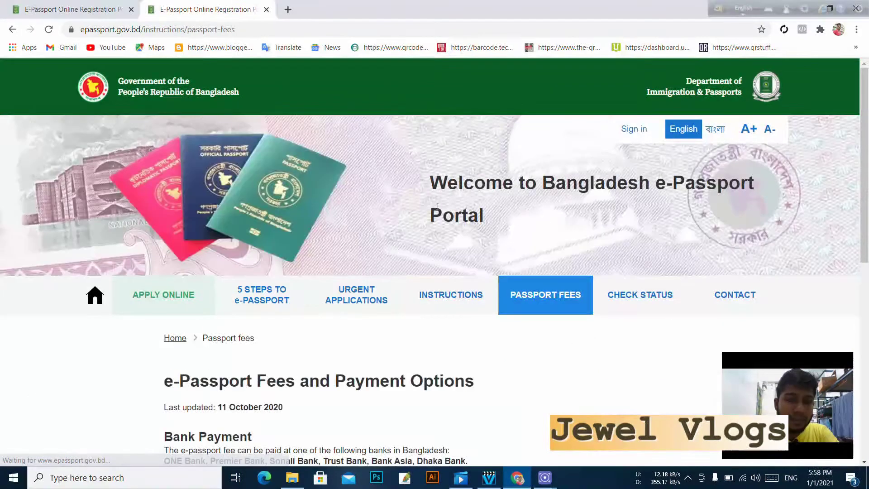
{"action": "scroll", "coordinate": [326, 338], "scroll_direction": "down", "scroll_amount": 4}
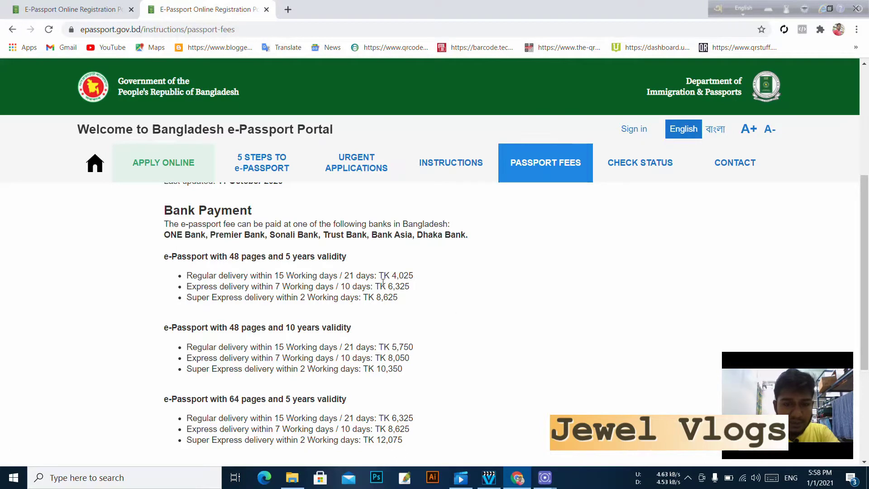
{"action": "scroll", "coordinate": [326, 317], "scroll_direction": "down", "scroll_amount": 3}
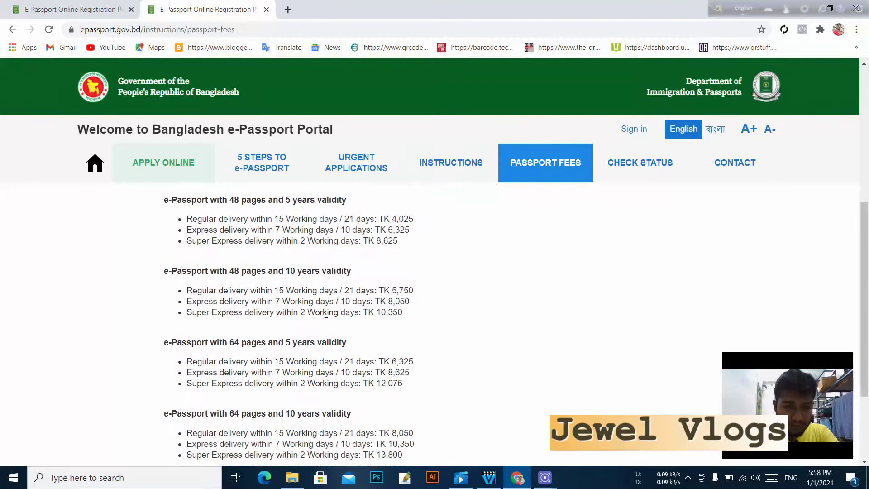
{"action": "scroll", "coordinate": [328, 319], "scroll_direction": "down", "scroll_amount": 2}
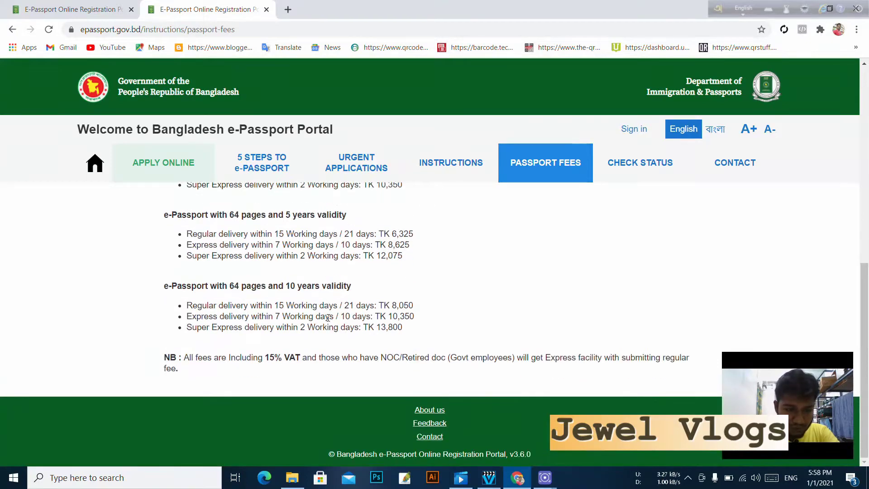
{"action": "scroll", "coordinate": [406, 301], "scroll_direction": "up", "scroll_amount": 15}
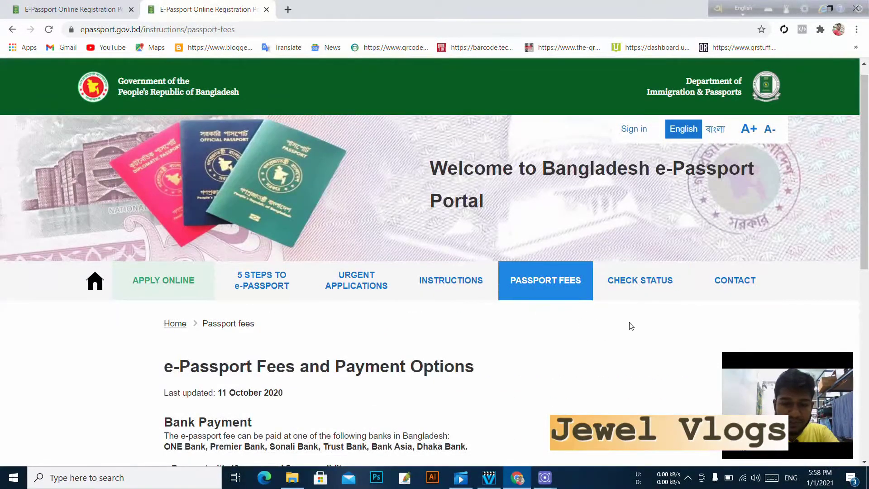
- Browse the Instructions and Urgent applications pages, then open the 5 Steps to e-Passport guide
{"action": "left_click", "coordinate": [437, 295]}
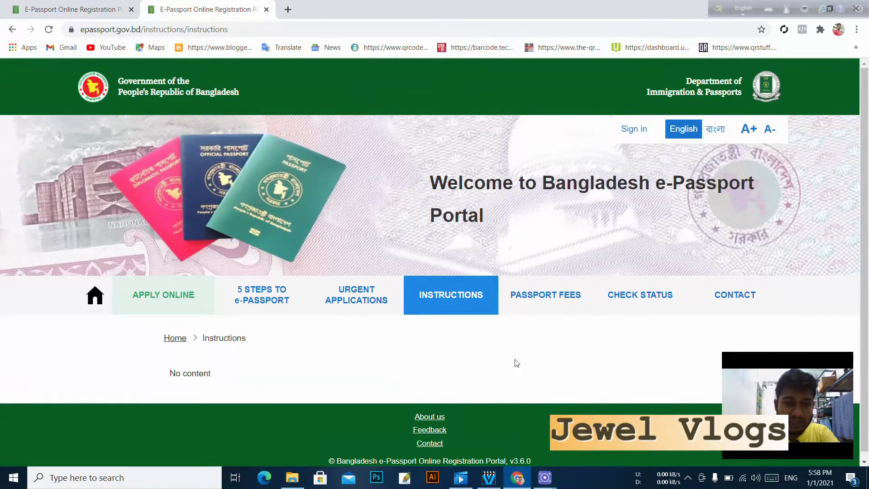
{"action": "left_click", "coordinate": [369, 294]}
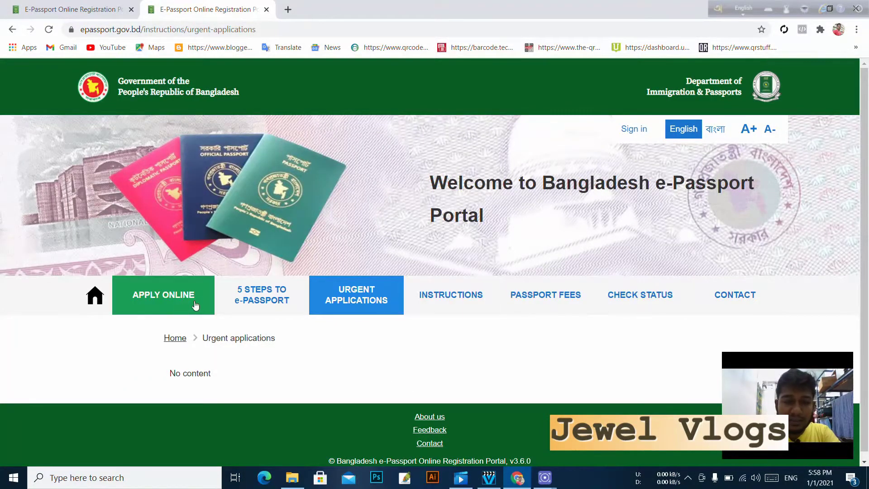
{"action": "left_click", "coordinate": [269, 303]}
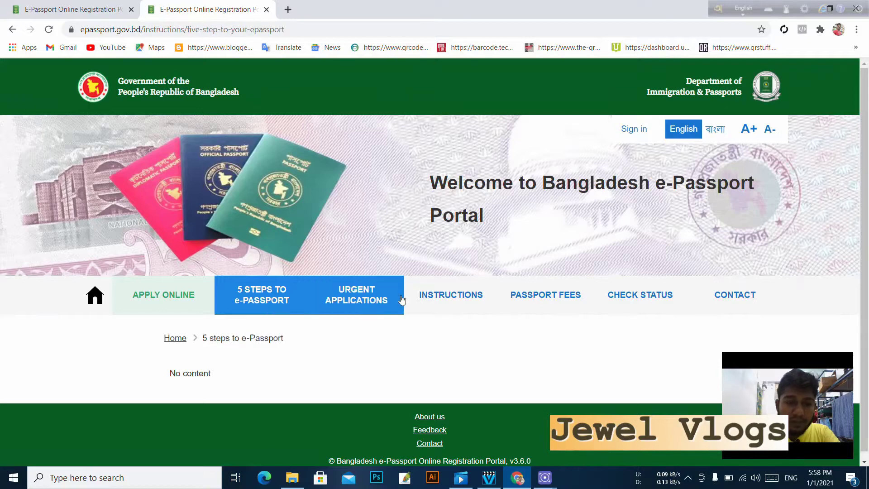
{"action": "scroll", "coordinate": [296, 355], "scroll_direction": "down", "scroll_amount": 1}
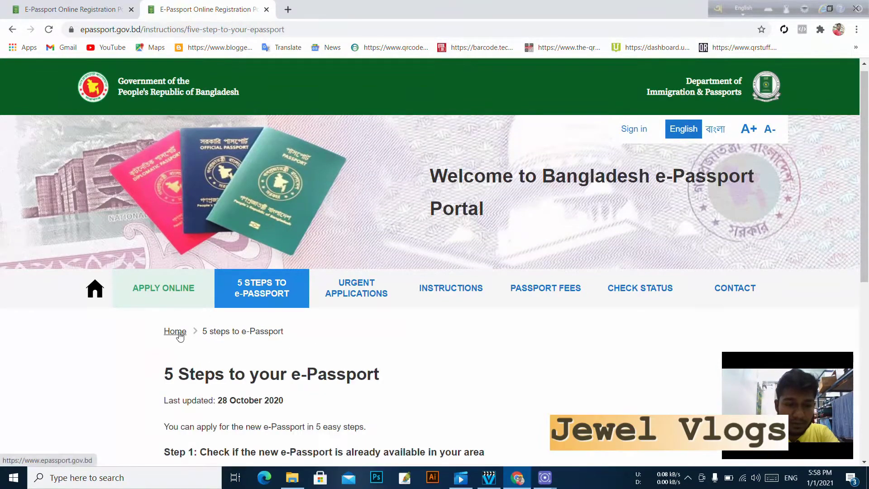
- Read through the five-step guide and follow Step 3's 'Here' link to the fees and bank list
{"action": "scroll", "coordinate": [354, 358], "scroll_direction": "down", "scroll_amount": 2}
{"action": "scroll", "coordinate": [354, 358], "scroll_direction": "down", "scroll_amount": 3}
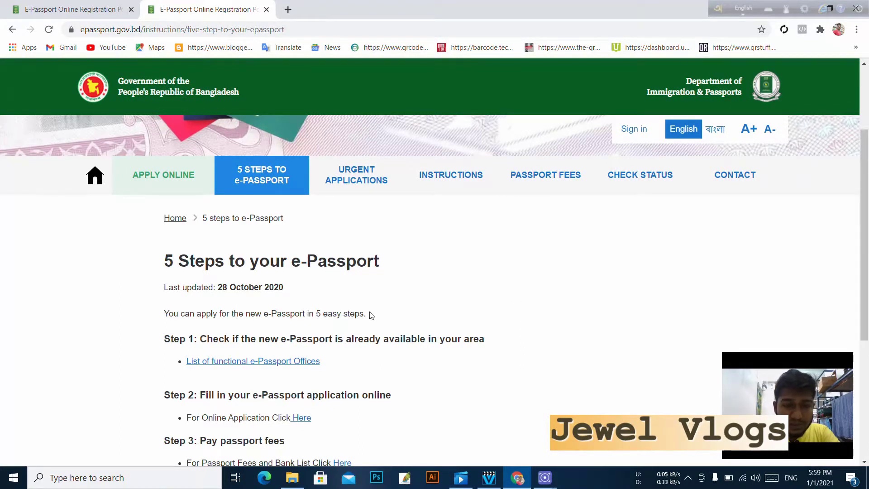
{"action": "scroll", "coordinate": [371, 316], "scroll_direction": "down", "scroll_amount": 1}
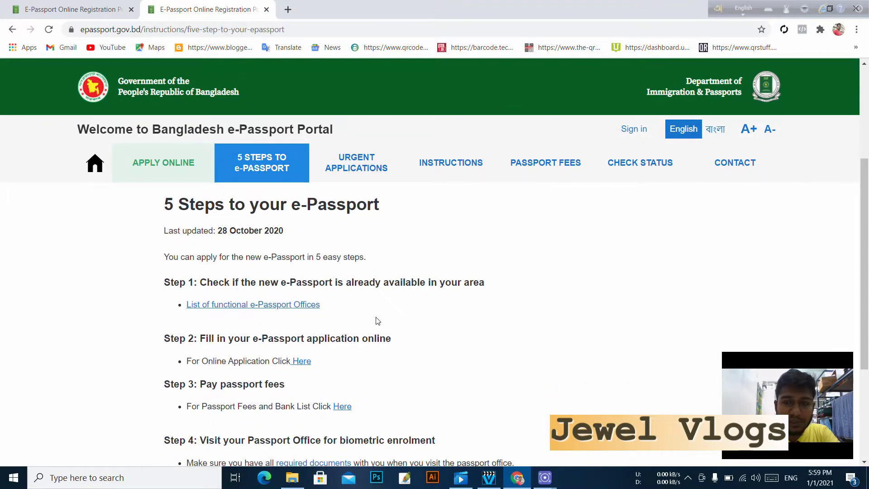
{"action": "scroll", "coordinate": [378, 321], "scroll_direction": "up", "scroll_amount": 1}
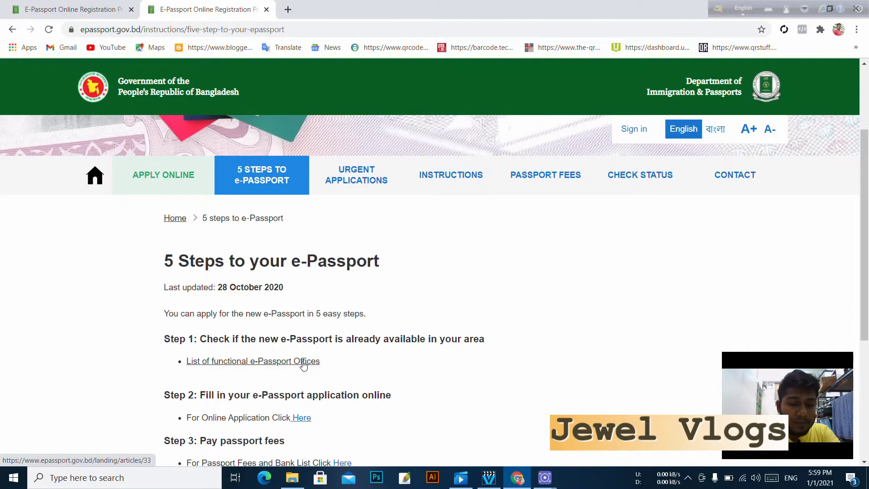
{"action": "scroll", "coordinate": [304, 366], "scroll_direction": "down", "scroll_amount": 1}
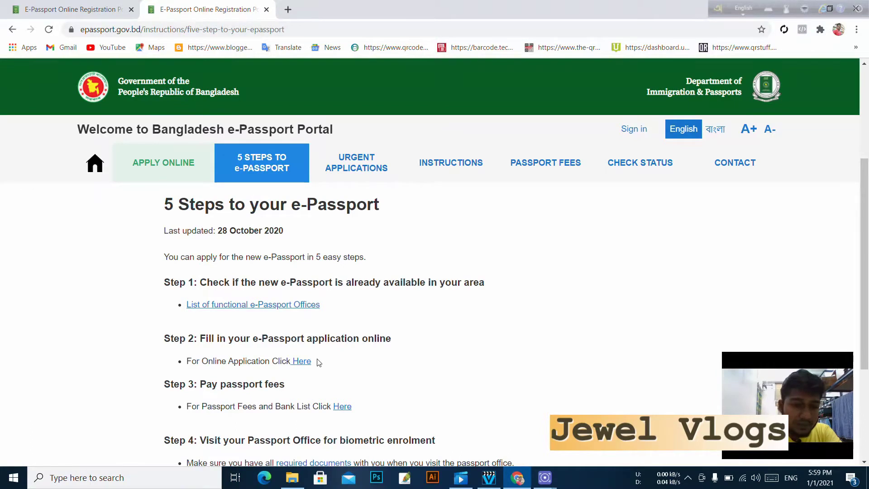
{"action": "scroll", "coordinate": [336, 373], "scroll_direction": "down", "scroll_amount": 1}
{"action": "scroll", "coordinate": [336, 374], "scroll_direction": "down", "scroll_amount": 3}
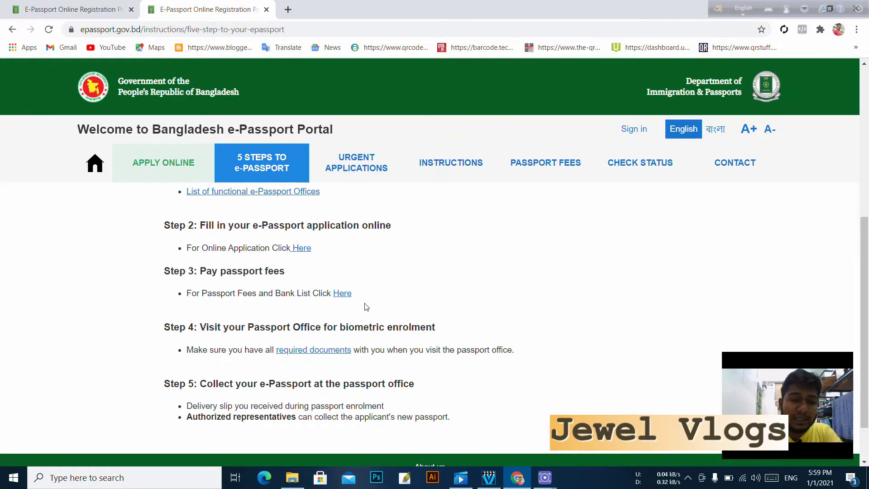
{"action": "left_click", "coordinate": [341, 293]}
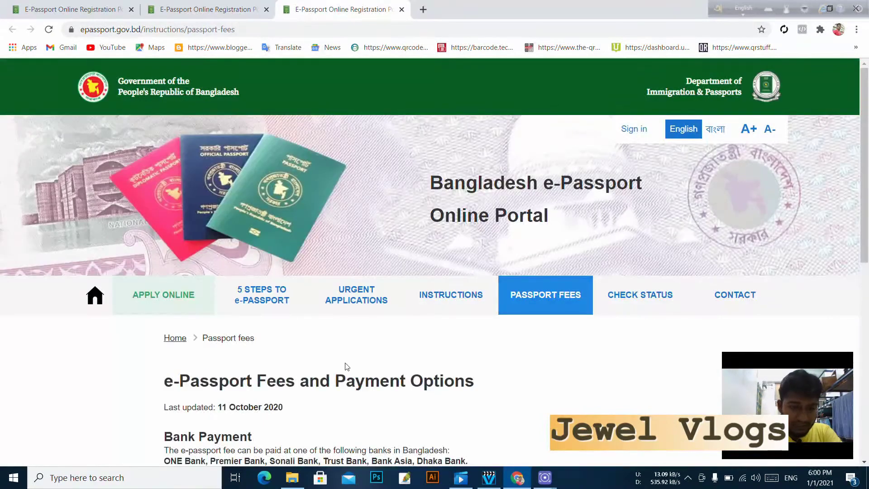
- Look over the Passport Fees page, then go to Apply Online's regional availability check
{"action": "scroll", "coordinate": [347, 366], "scroll_direction": "down", "scroll_amount": 4}
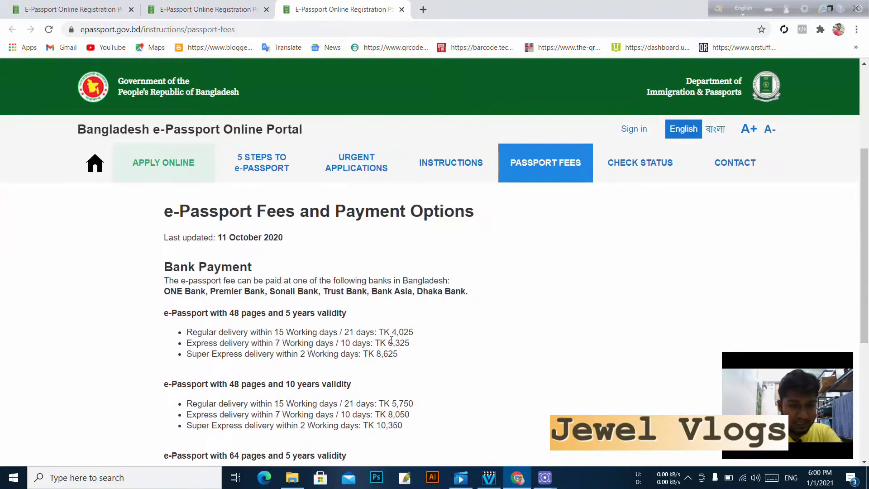
{"action": "scroll", "coordinate": [535, 343], "scroll_direction": "down", "scroll_amount": 5}
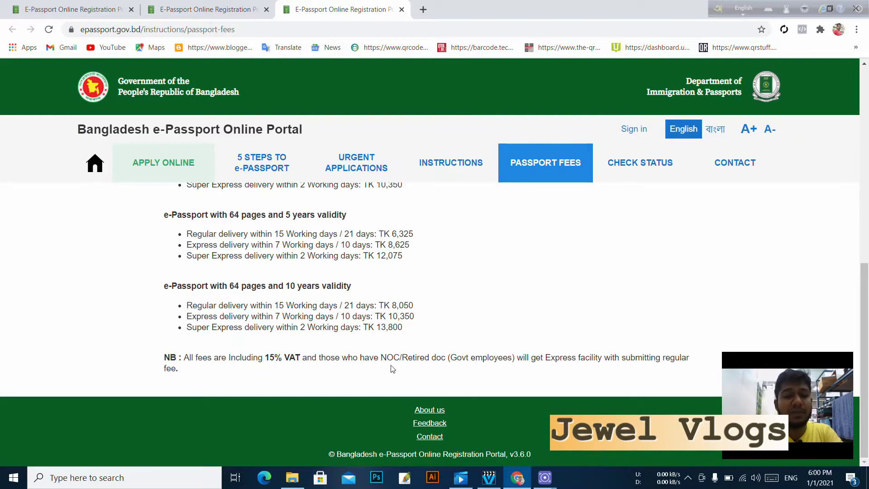
{"action": "scroll", "coordinate": [299, 340], "scroll_direction": "up", "scroll_amount": 4}
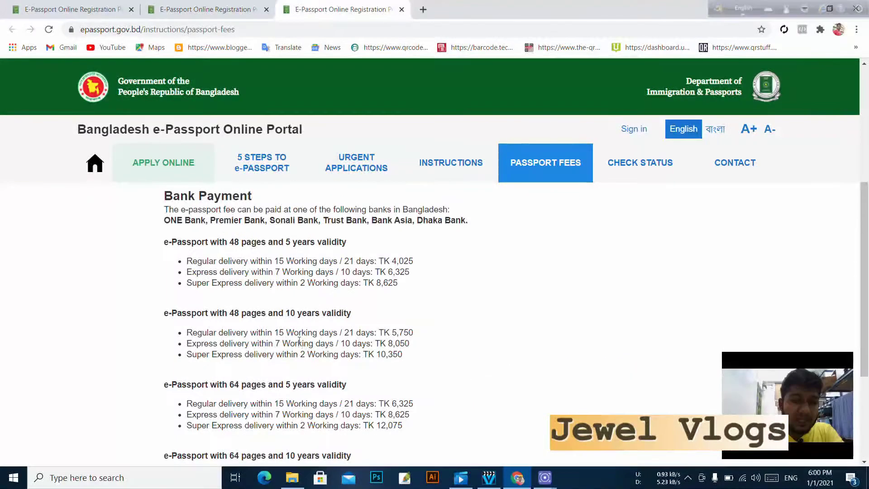
{"action": "scroll", "coordinate": [268, 318], "scroll_direction": "up", "scroll_amount": 1}
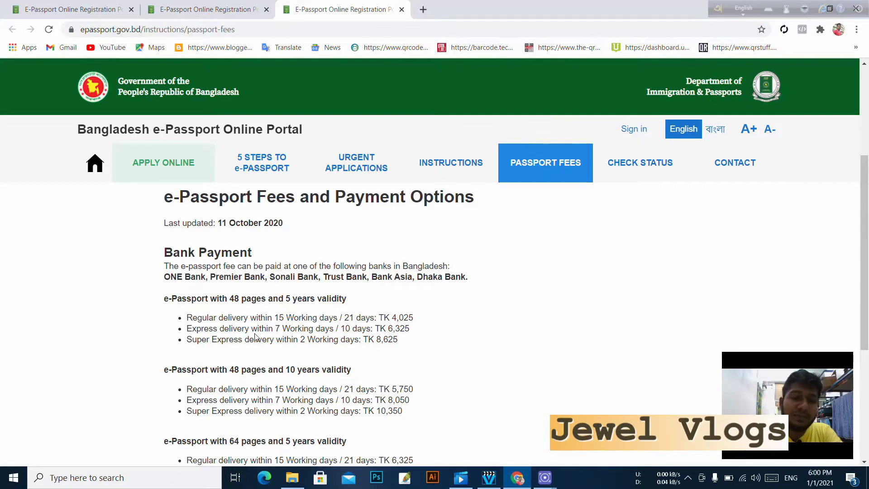
{"action": "scroll", "coordinate": [299, 272], "scroll_direction": "down", "scroll_amount": 5}
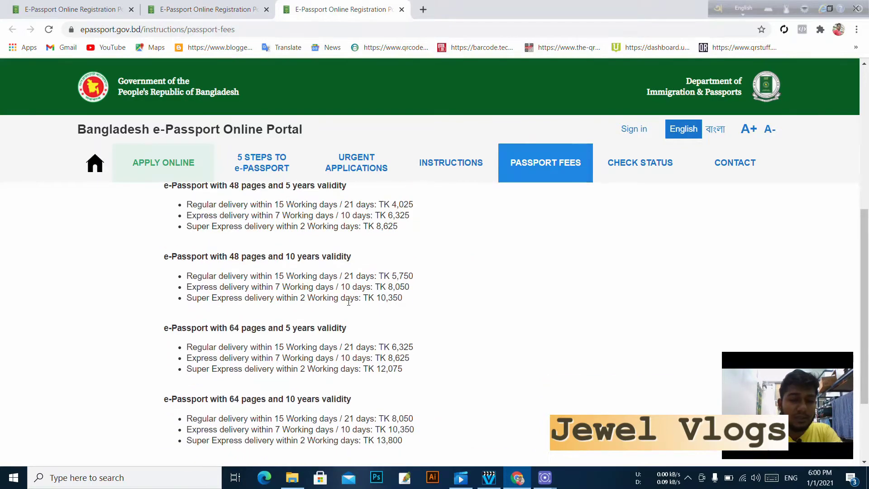
{"action": "scroll", "coordinate": [310, 271], "scroll_direction": "up", "scroll_amount": 10}
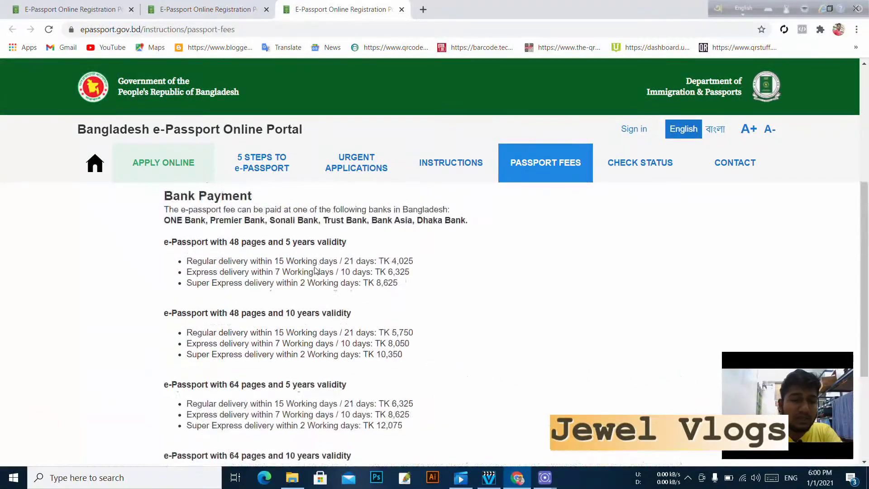
{"action": "left_click", "coordinate": [187, 297]}
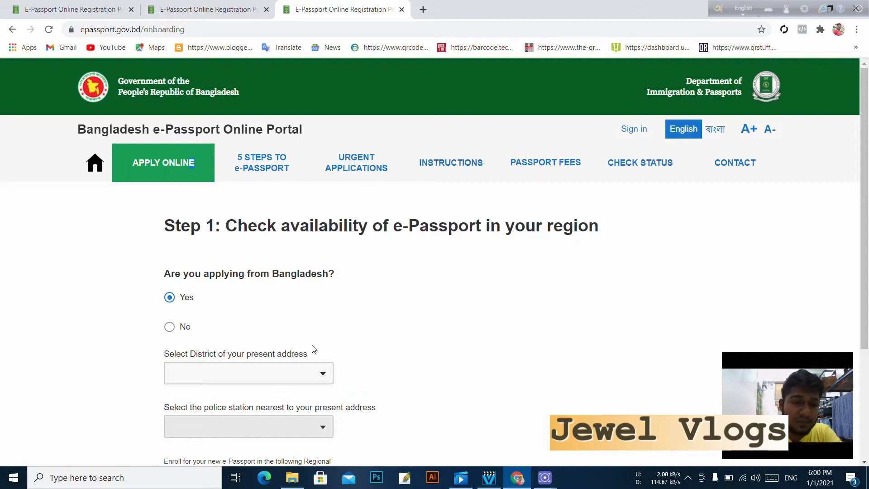
- Answer No to applying from Bangladesh and view the Bangladesh Mission list without choosing
{"action": "scroll", "coordinate": [410, 298], "scroll_direction": "down", "scroll_amount": 1}
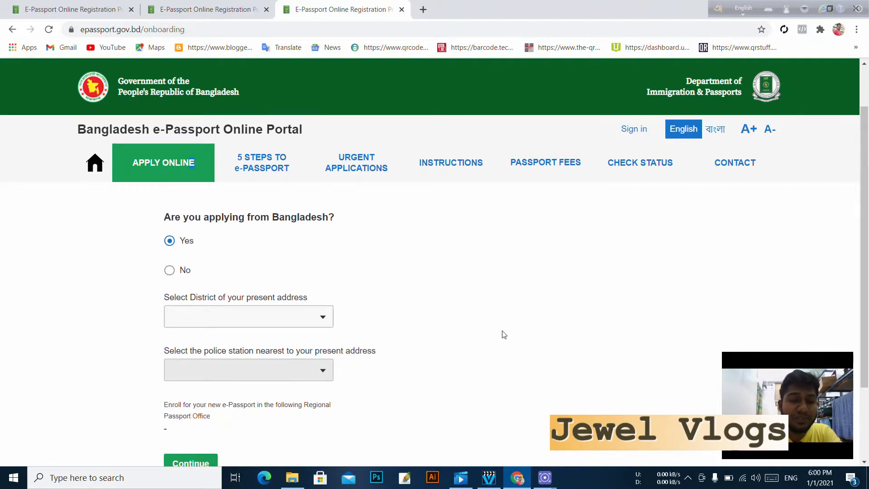
{"action": "scroll", "coordinate": [502, 334], "scroll_direction": "up", "scroll_amount": 1}
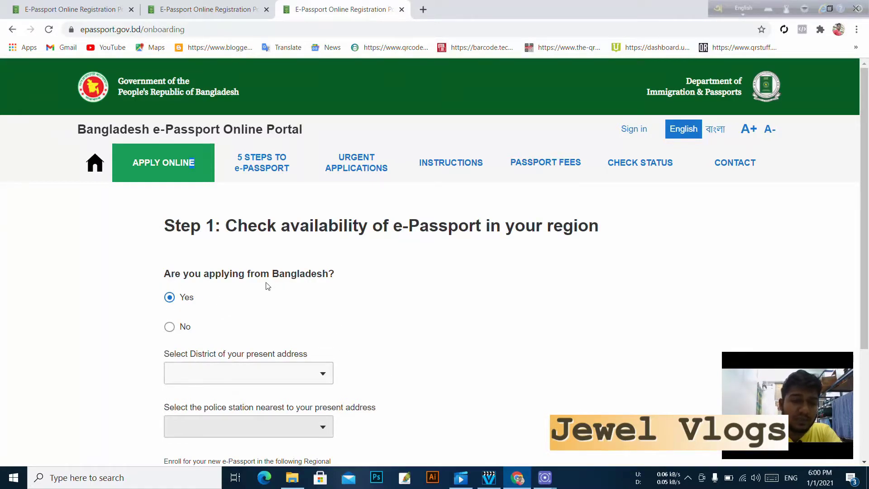
{"action": "left_click", "coordinate": [169, 326]}
{"action": "scroll", "coordinate": [305, 330], "scroll_direction": "down", "scroll_amount": 1}
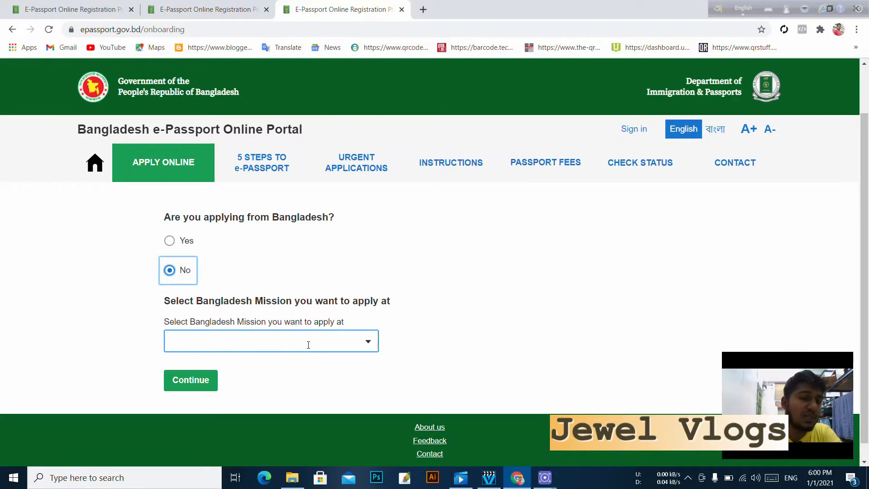
{"action": "left_click", "coordinate": [222, 346]}
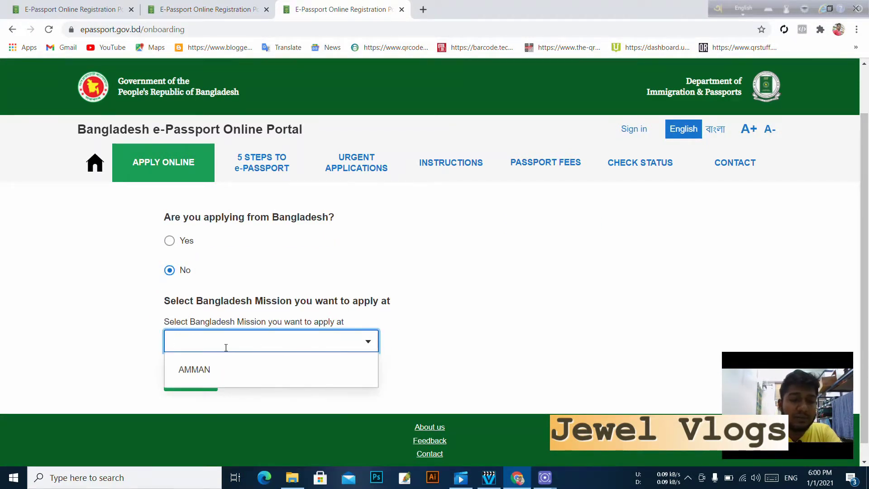
{"action": "left_click", "coordinate": [526, 327]}
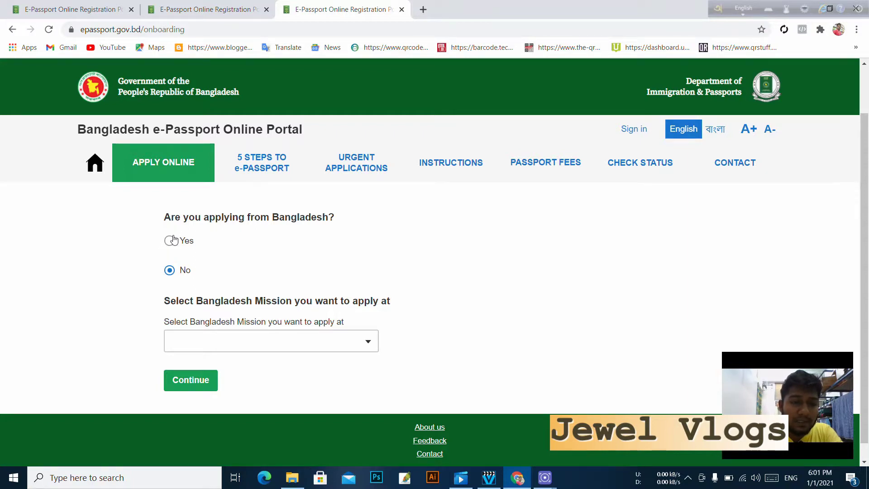
- Switch the answer back to Yes for applying from Bangladesh
{"action": "left_click", "coordinate": [172, 243]}
{"action": "scroll", "coordinate": [284, 260], "scroll_direction": "down", "scroll_amount": 1}
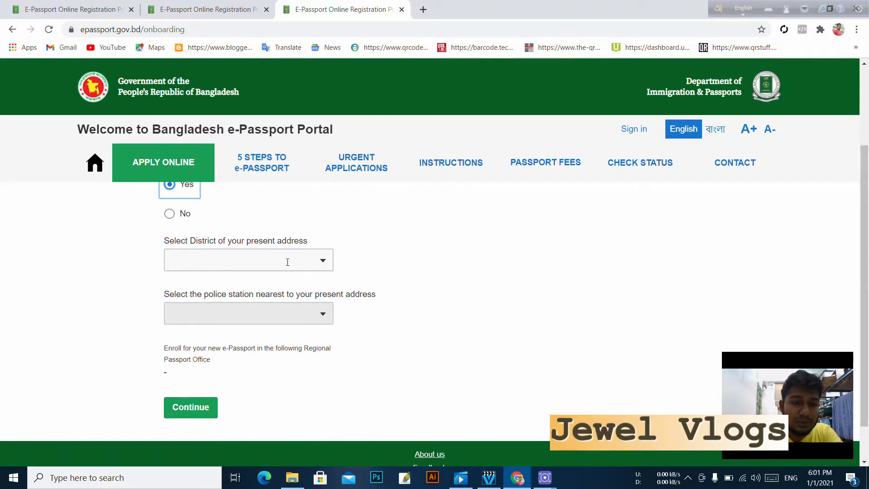
{"action": "scroll", "coordinate": [288, 263], "scroll_direction": "up", "scroll_amount": 2}
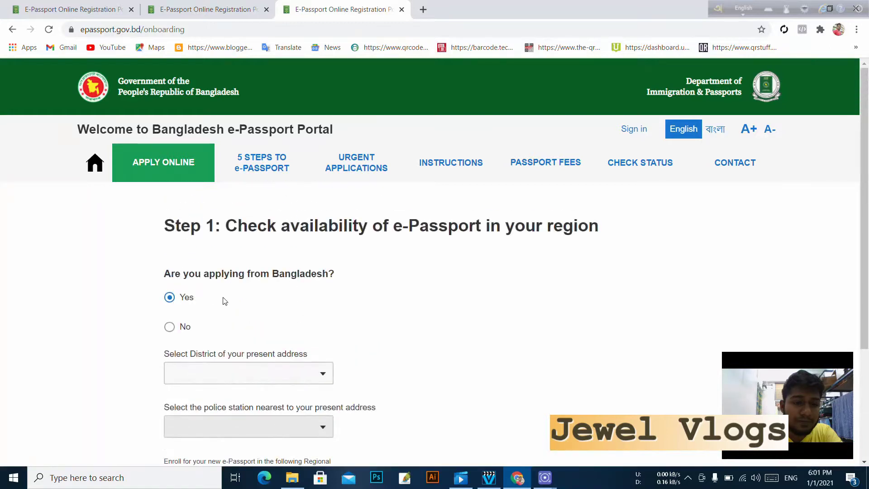
{"action": "left_click", "coordinate": [170, 297]}
{"action": "scroll", "coordinate": [312, 270], "scroll_direction": "down", "scroll_amount": 2}
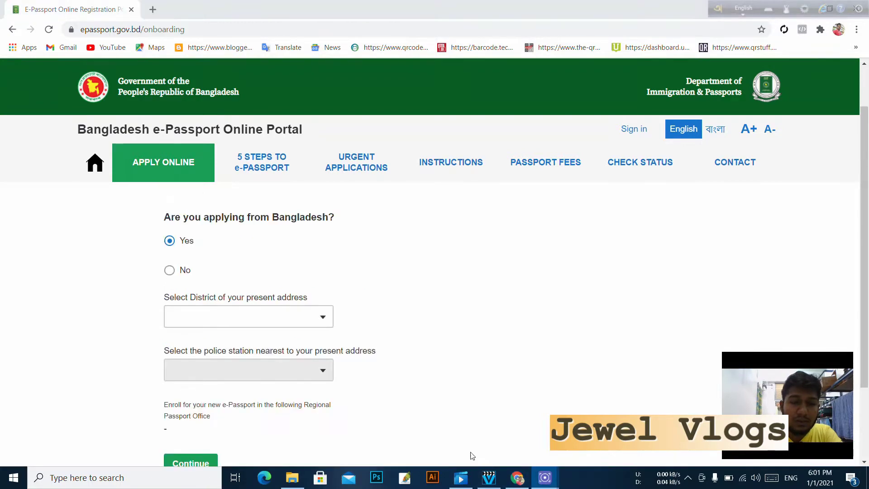
- Choose district BHOLA and police station BHOLA SADAR MODEL, then continue
{"action": "left_click", "coordinate": [321, 317]}
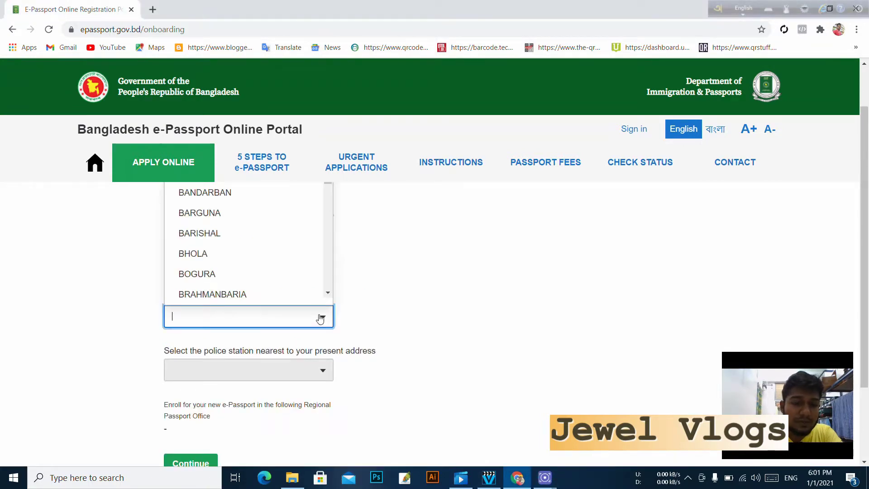
{"action": "left_click", "coordinate": [194, 254]}
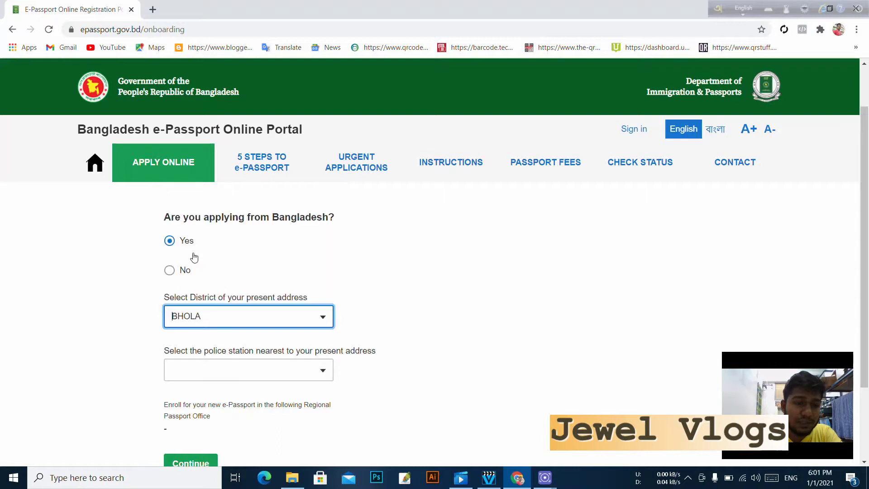
{"action": "scroll", "coordinate": [358, 351], "scroll_direction": "down", "scroll_amount": 1}
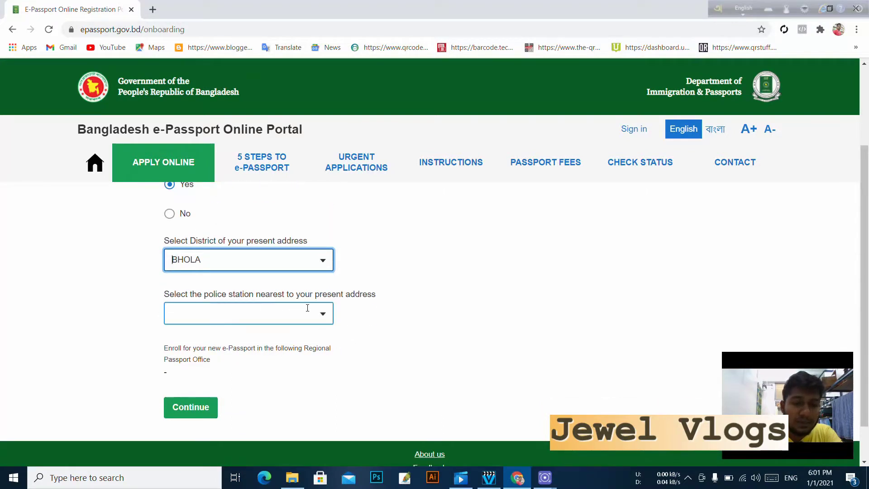
{"action": "left_click", "coordinate": [329, 316]}
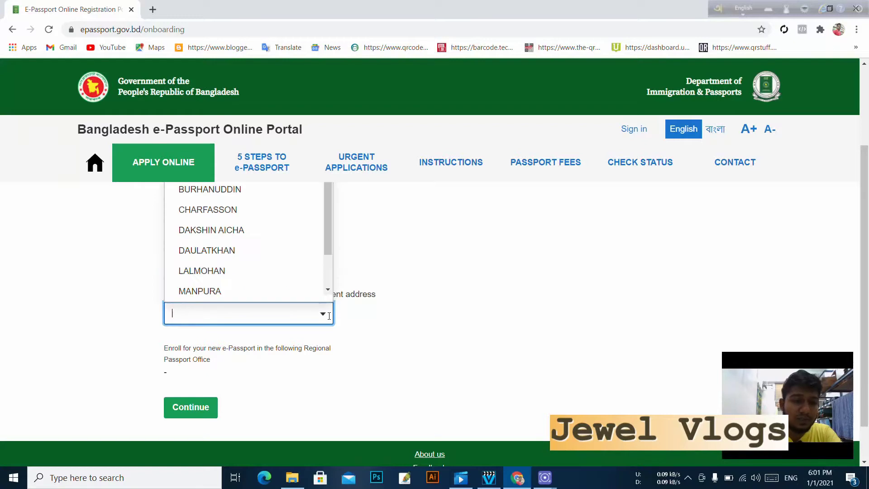
{"action": "type", "text": "B"}
{"action": "left_click", "coordinate": [252, 264]}
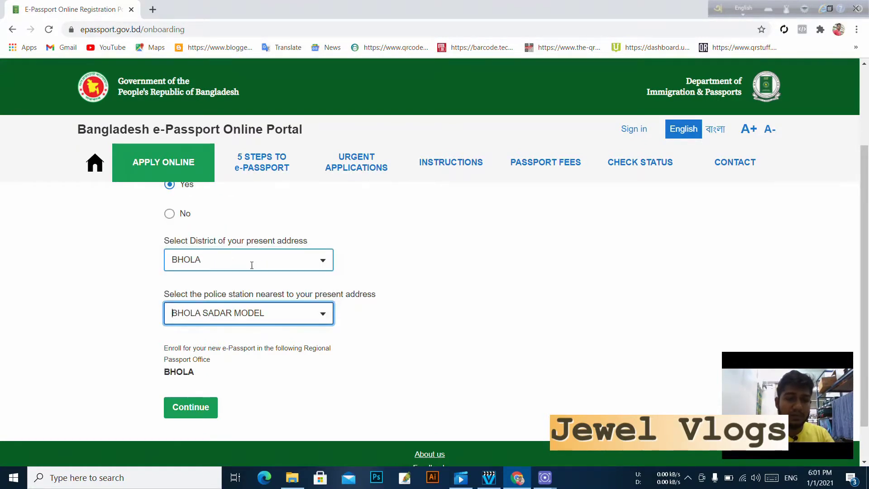
{"action": "scroll", "coordinate": [253, 400], "scroll_direction": "down", "scroll_amount": 1}
{"action": "left_click", "coordinate": [206, 361]}
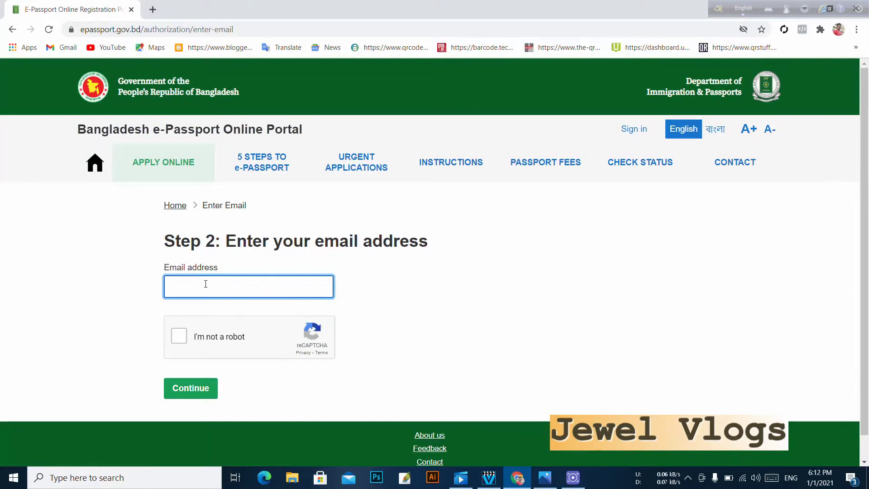
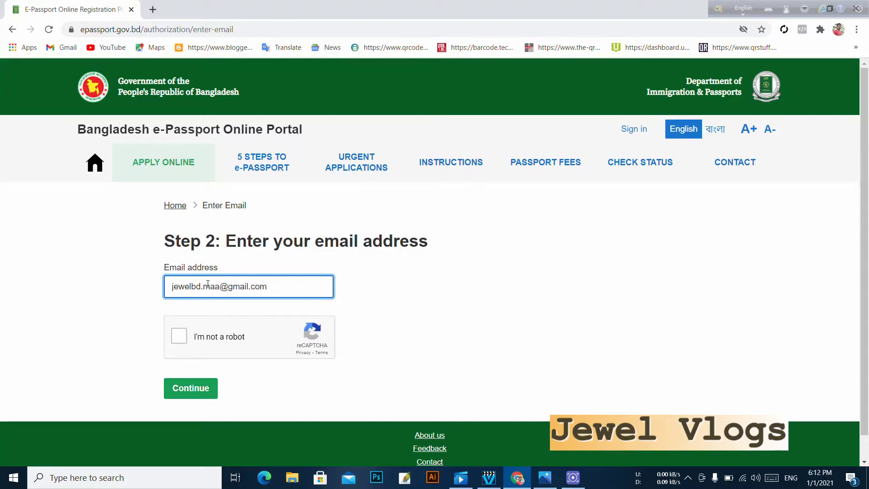
- Enter the applicant's e-mail, pass the crosswalk reCAPTCHA and continue to account information
{"action": "left_click", "coordinate": [180, 336]}
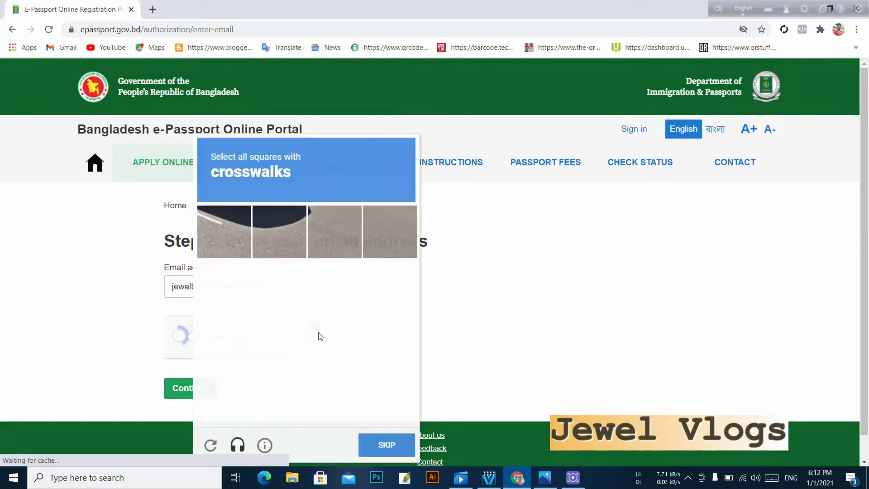
{"action": "left_click", "coordinate": [229, 398]}
{"action": "left_click", "coordinate": [280, 394]}
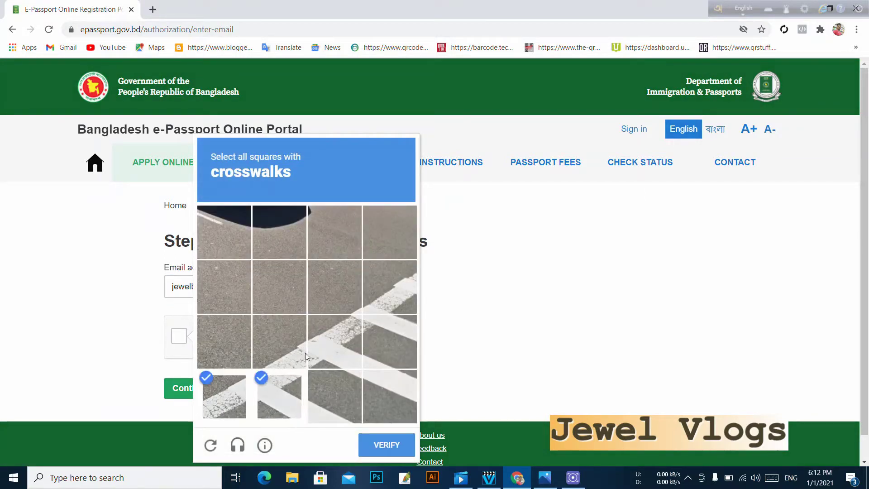
{"action": "left_click", "coordinate": [303, 351]}
{"action": "left_click", "coordinate": [332, 337]}
{"action": "left_click", "coordinate": [381, 333]}
{"action": "left_click", "coordinate": [384, 302]}
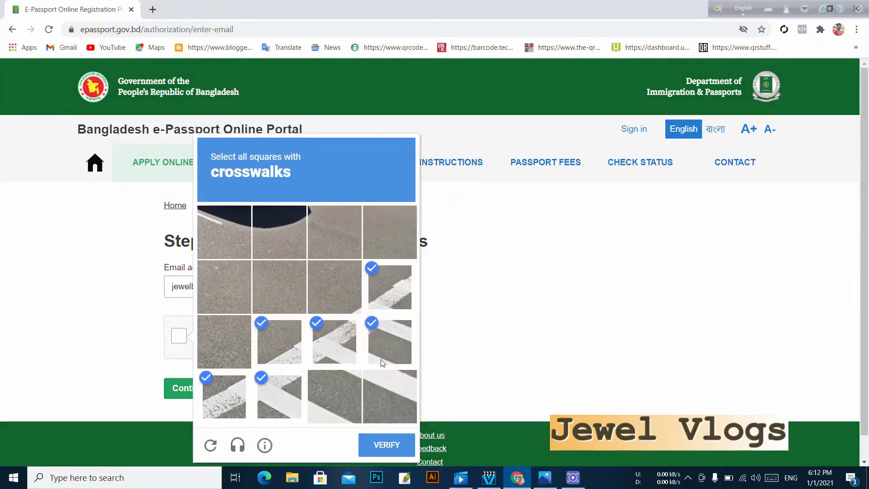
{"action": "left_click", "coordinate": [336, 395]}
{"action": "left_click", "coordinate": [390, 392]}
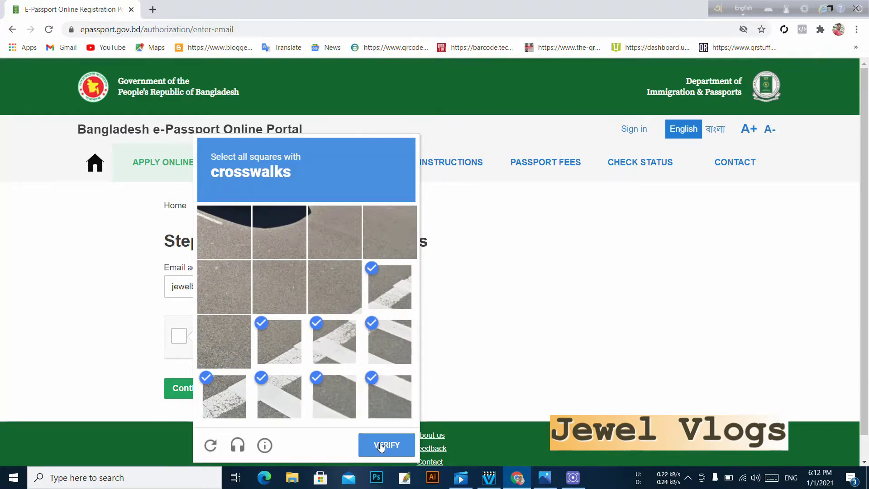
{"action": "left_click", "coordinate": [381, 446]}
{"action": "left_click", "coordinate": [202, 388]}
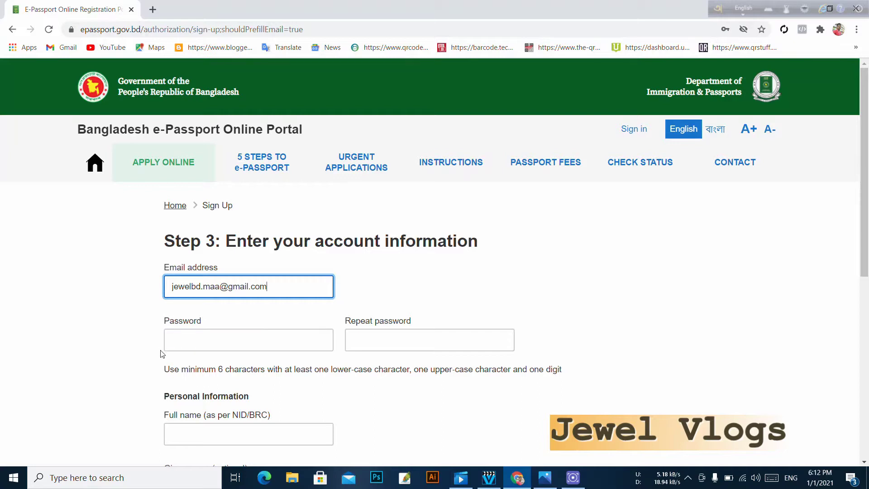
- Enter the account password and repeat it in the confirmation field
{"action": "left_click", "coordinate": [245, 339]}
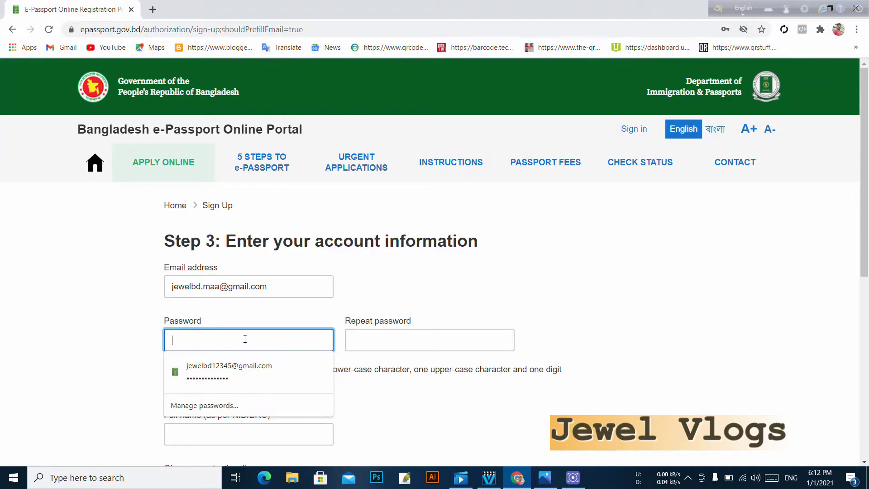
{"action": "type", "text": "J"}
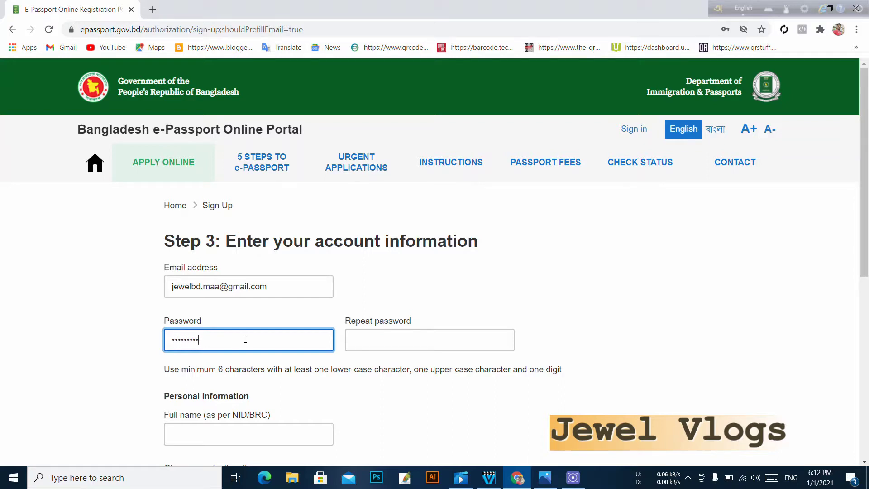
{"action": "key", "text": "Tab"}
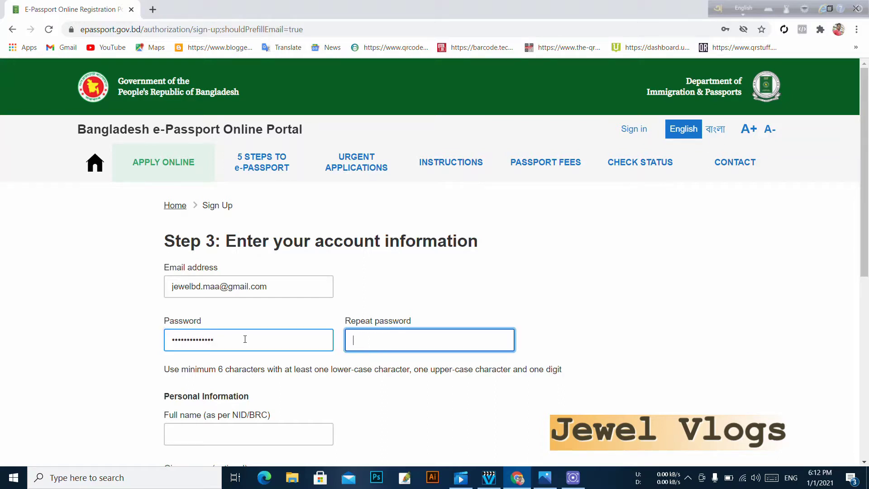
{"action": "type", "text": "Jew"}
{"action": "scroll", "coordinate": [245, 339], "scroll_direction": "down", "scroll_amount": 2}
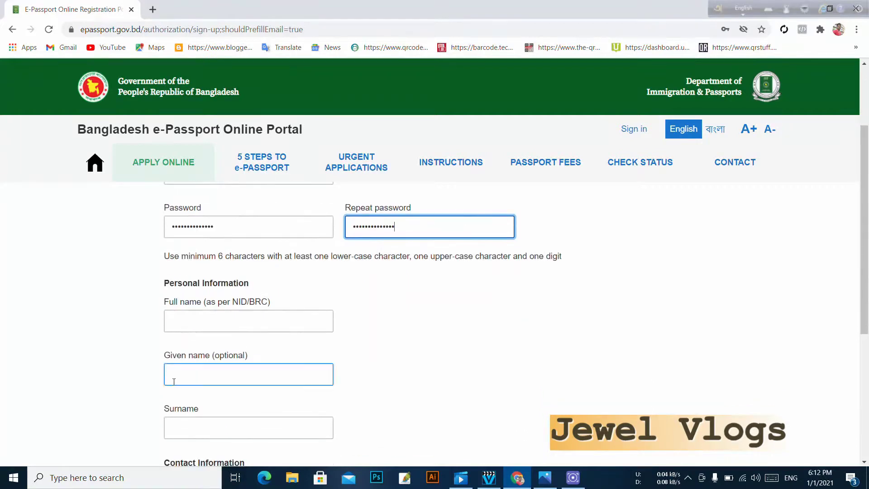
- Fill in the applicant's full name and surname
{"action": "left_click", "coordinate": [227, 324]}
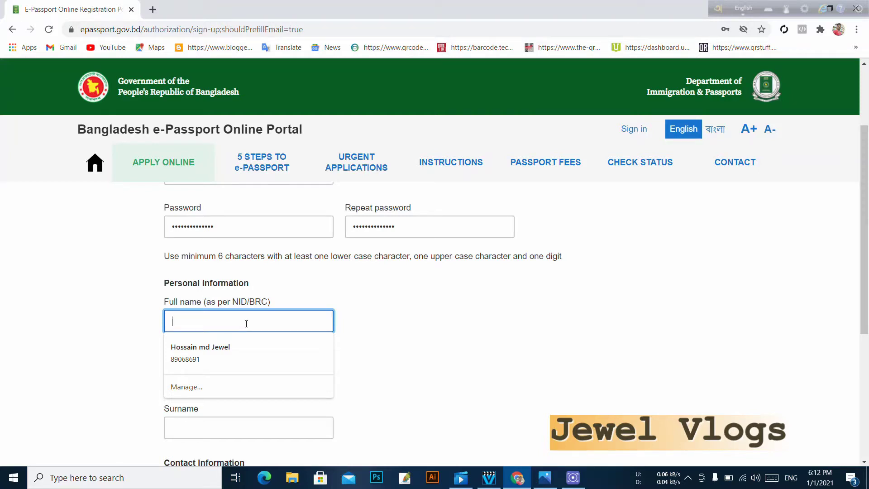
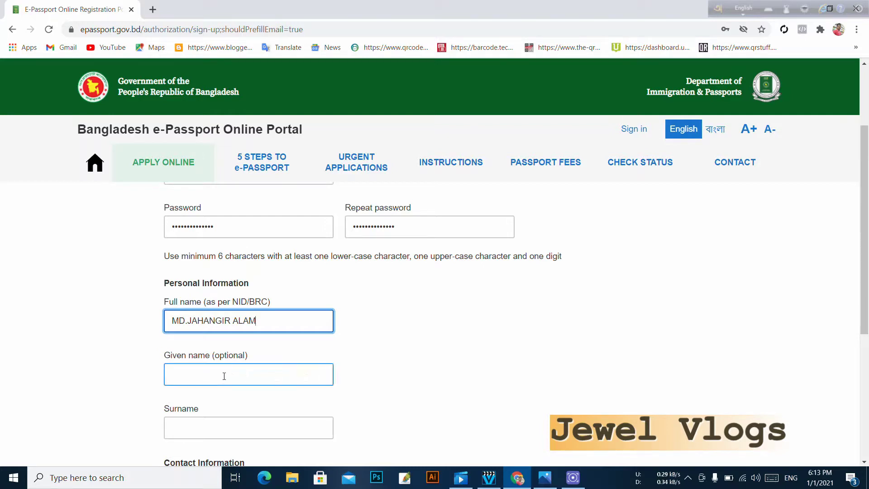
{"action": "scroll", "coordinate": [240, 369], "scroll_direction": "down", "scroll_amount": 1}
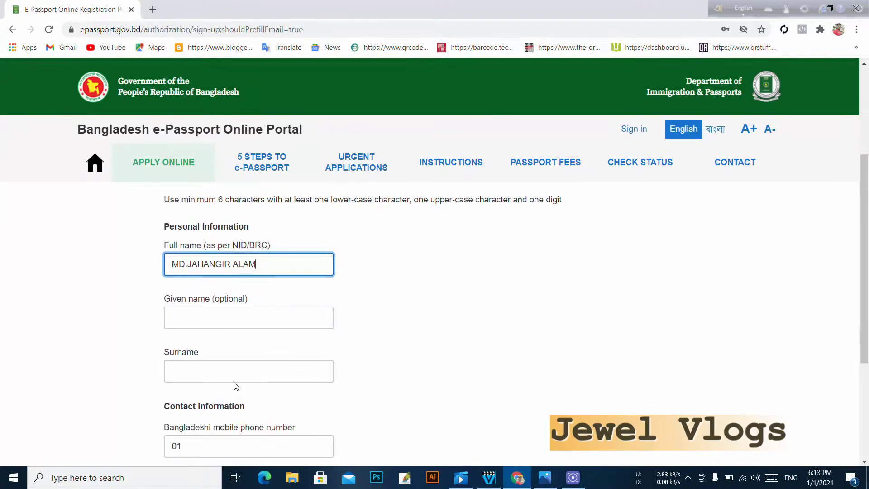
{"action": "left_click", "coordinate": [225, 376]}
{"action": "type", "text": "JA"}
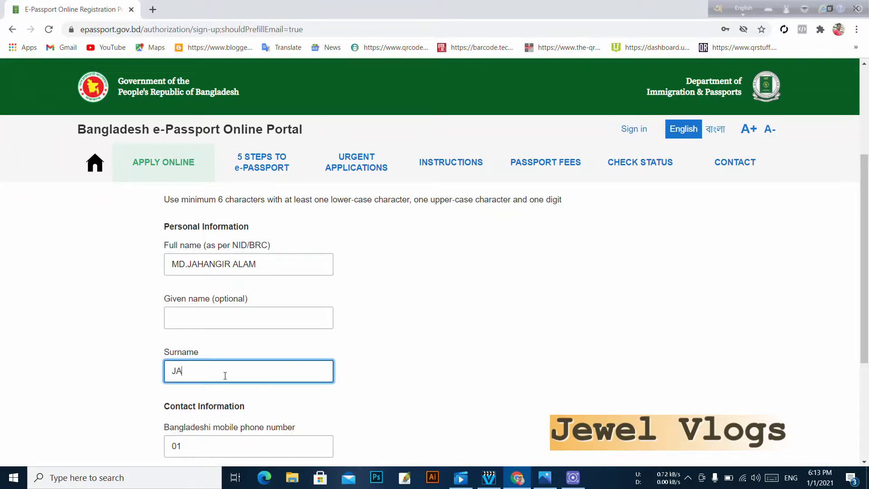
{"action": "type", "text": "HANGIR"}
{"action": "left_click", "coordinate": [395, 386]}
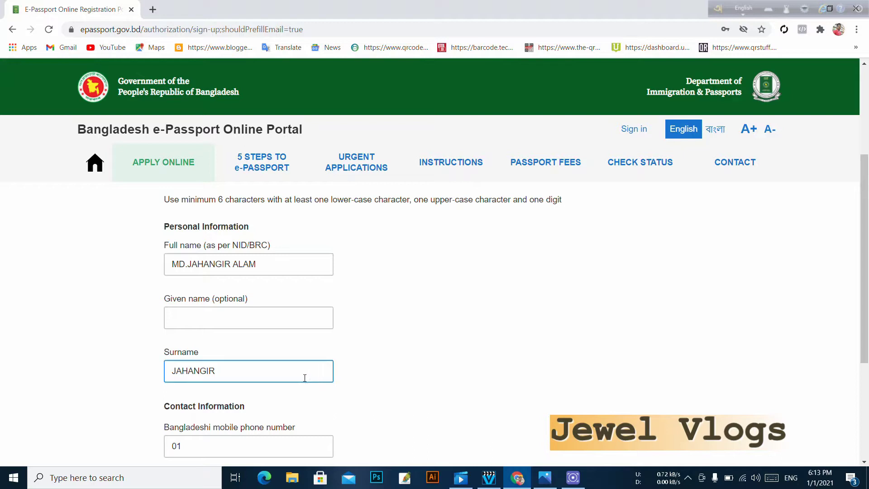
{"action": "scroll", "coordinate": [299, 376], "scroll_direction": "down", "scroll_amount": 1}
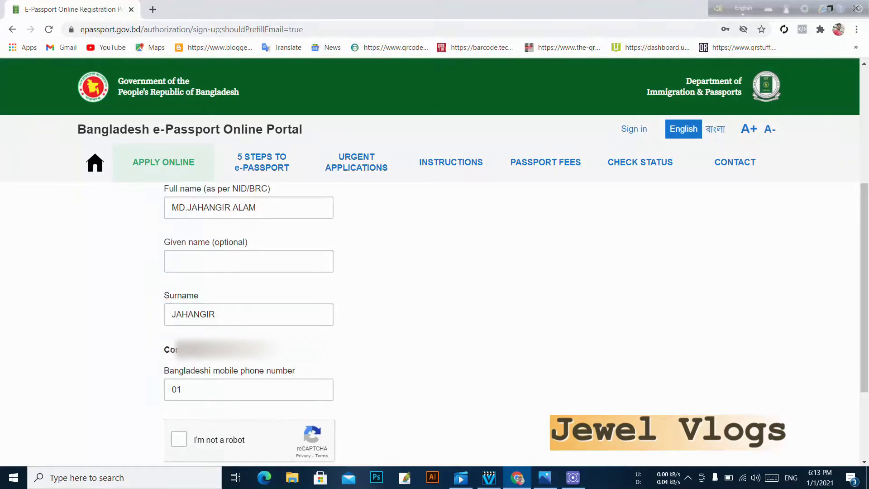
- Complete the applicant's mobile number after the prefilled 01 prefix
{"action": "left_click", "coordinate": [192, 389]}
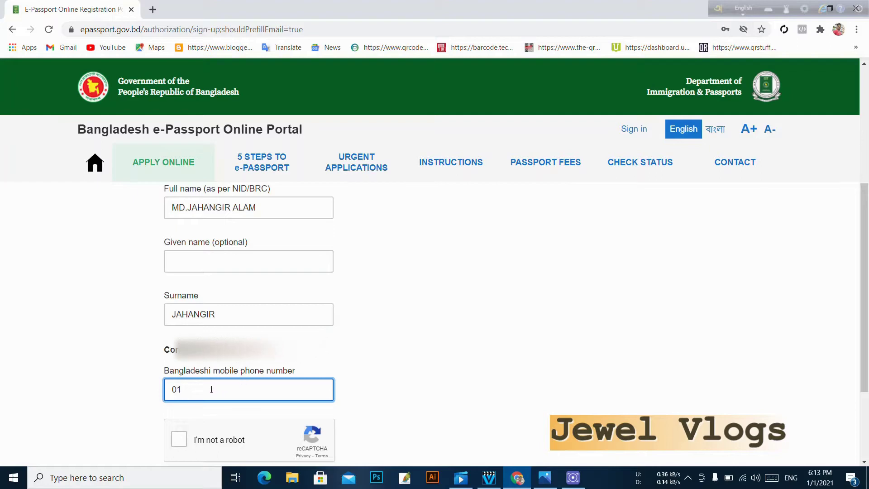
{"action": "scroll", "coordinate": [208, 390], "scroll_direction": "down", "scroll_amount": 1}
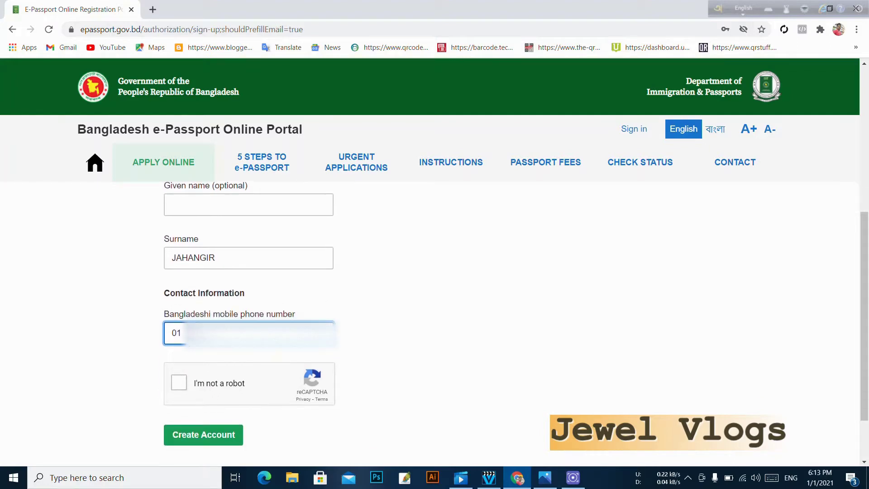
{"action": "double_click", "coordinate": [182, 333]}
{"action": "left_click", "coordinate": [182, 333]}
{"action": "type", "text": "9"}
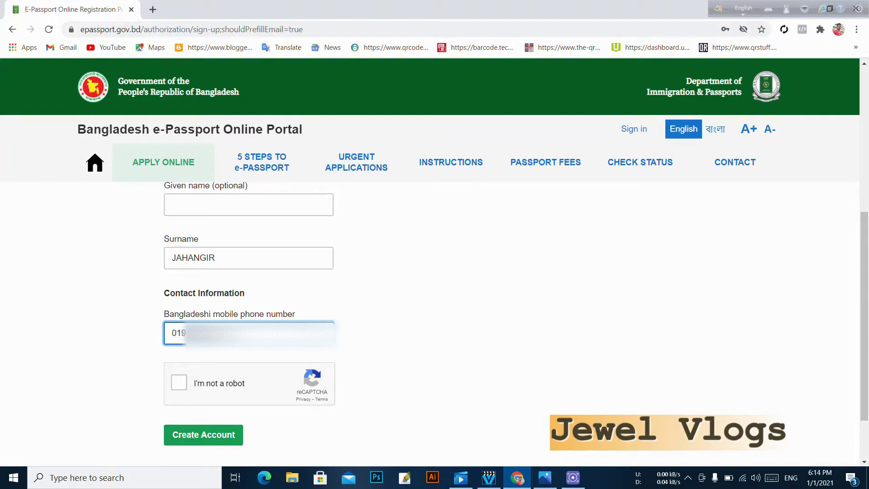
- Pass the reCAPTCHA by solving the traffic-light and bicycle image challenges
{"action": "left_click", "coordinate": [183, 385]}
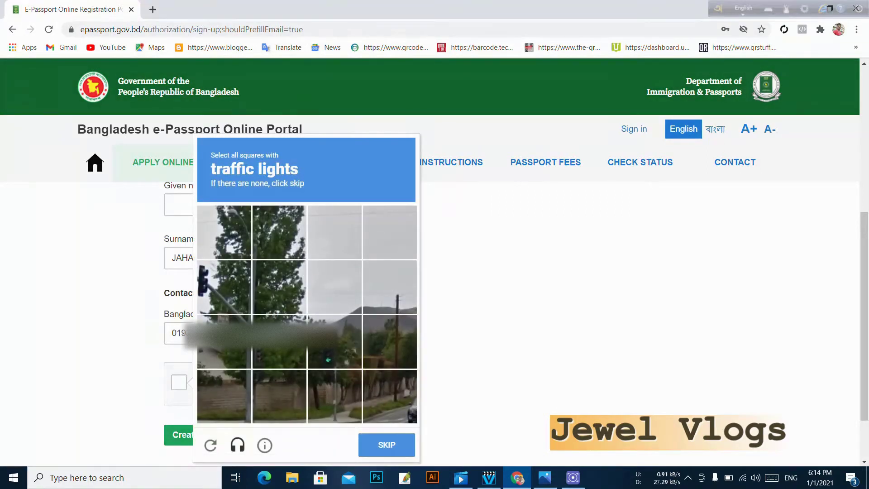
{"action": "left_click", "coordinate": [343, 340]}
{"action": "left_click", "coordinate": [333, 397]}
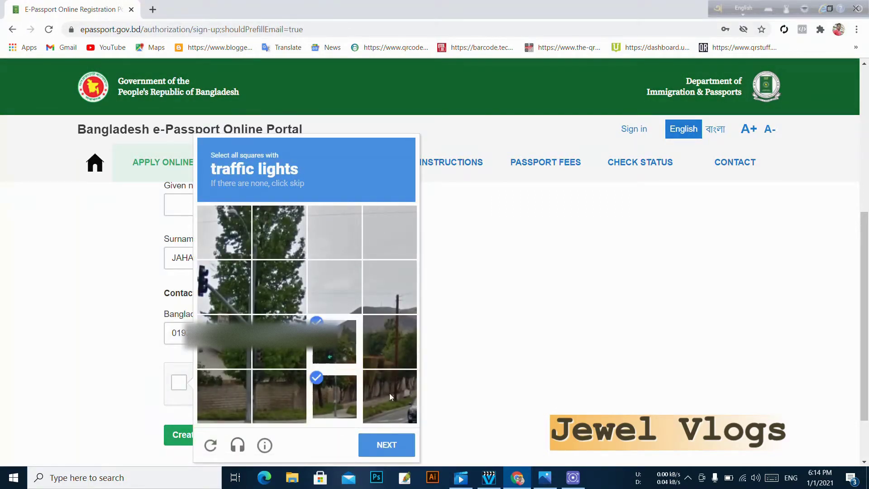
{"action": "left_click", "coordinate": [227, 304]}
{"action": "left_click", "coordinate": [384, 446]}
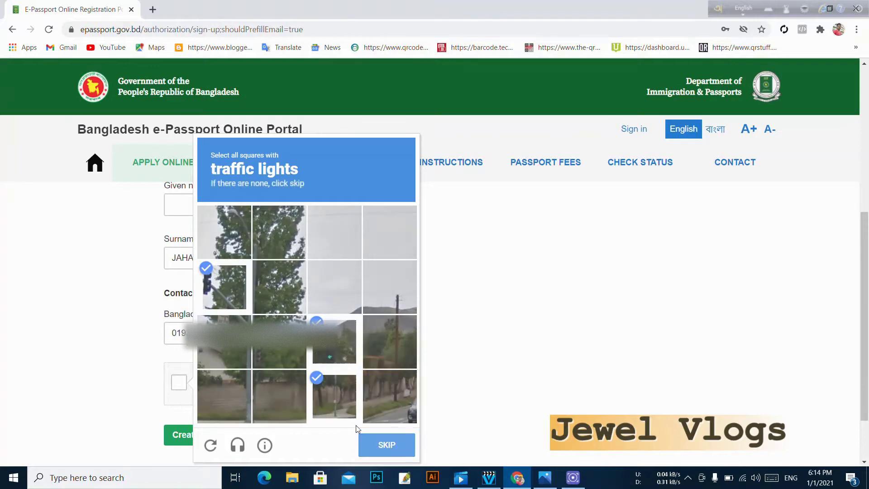
{"action": "left_click", "coordinate": [393, 287]}
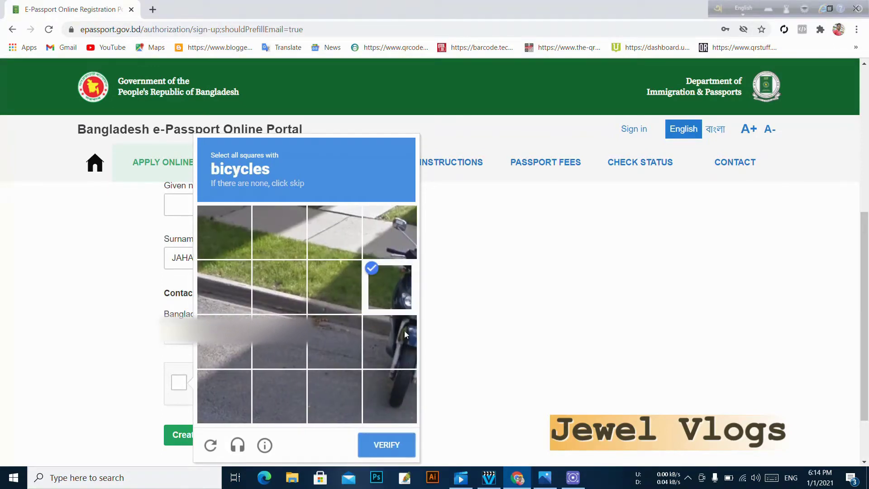
{"action": "left_click", "coordinate": [404, 330]}
{"action": "left_click", "coordinate": [401, 246]}
{"action": "left_click", "coordinate": [405, 421]}
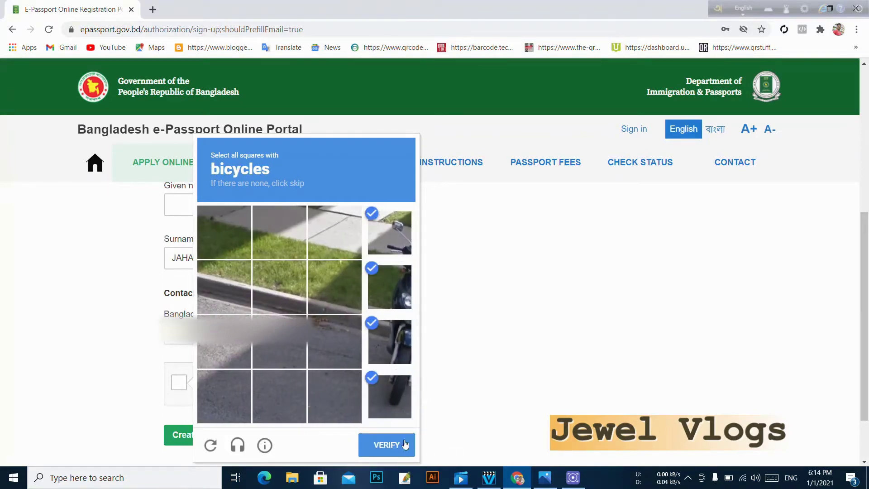
{"action": "left_click", "coordinate": [403, 442]}
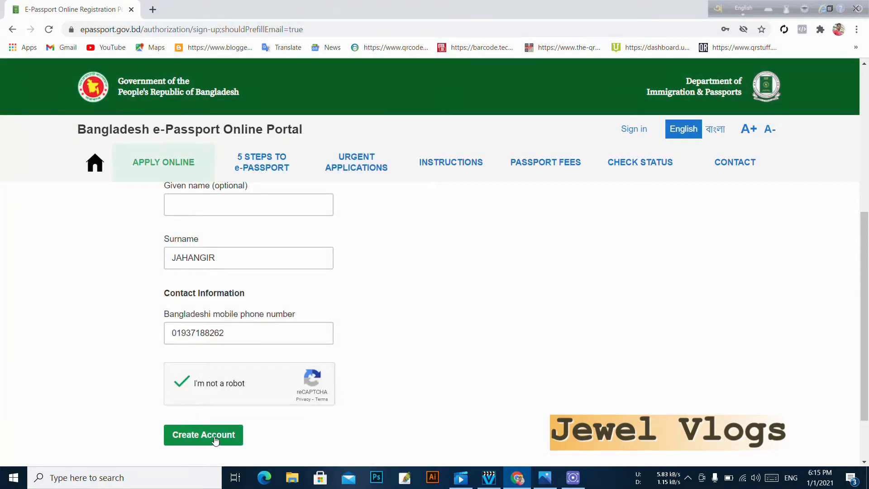
- Submit the sign-up form to create the account
{"action": "scroll", "coordinate": [369, 351], "scroll_direction": "up", "scroll_amount": 2}
{"action": "scroll", "coordinate": [365, 359], "scroll_direction": "up", "scroll_amount": 3}
{"action": "scroll", "coordinate": [360, 359], "scroll_direction": "down", "scroll_amount": 5}
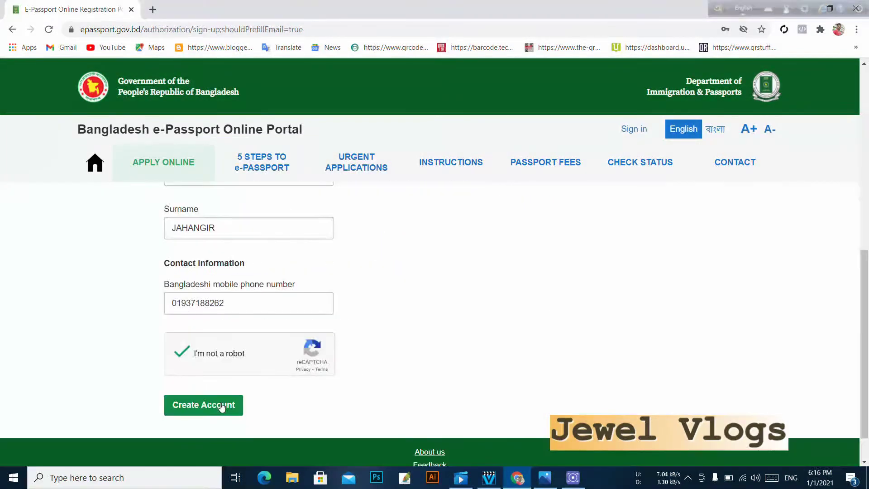
{"action": "left_click", "coordinate": [227, 405]}
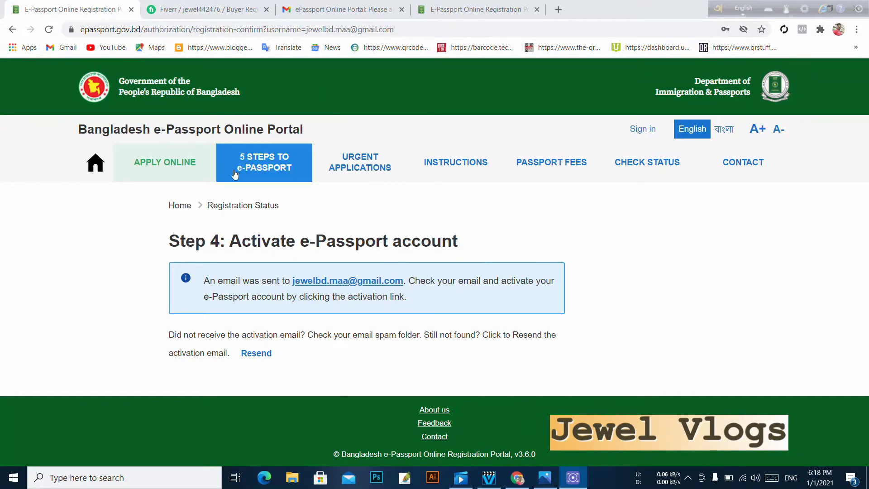
- Open the sign-in page and enter the account e-mail address and password
{"action": "left_click", "coordinate": [643, 130]}
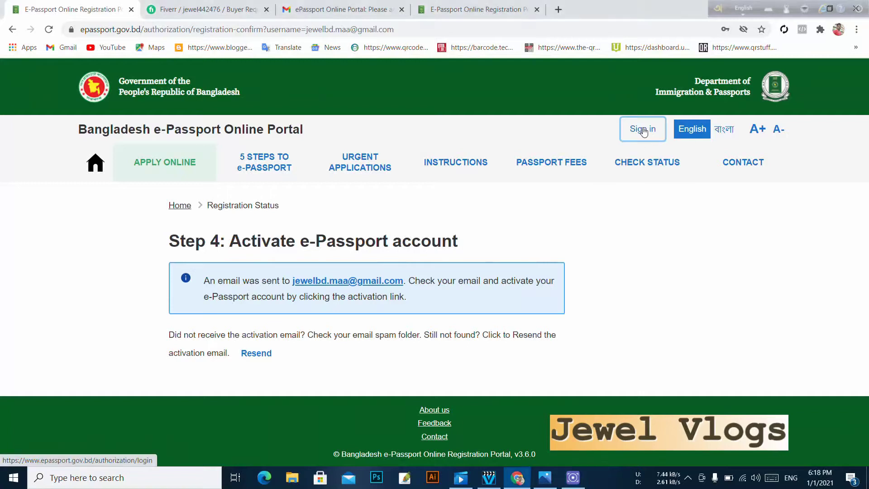
{"action": "triple_click", "coordinate": [282, 291]}
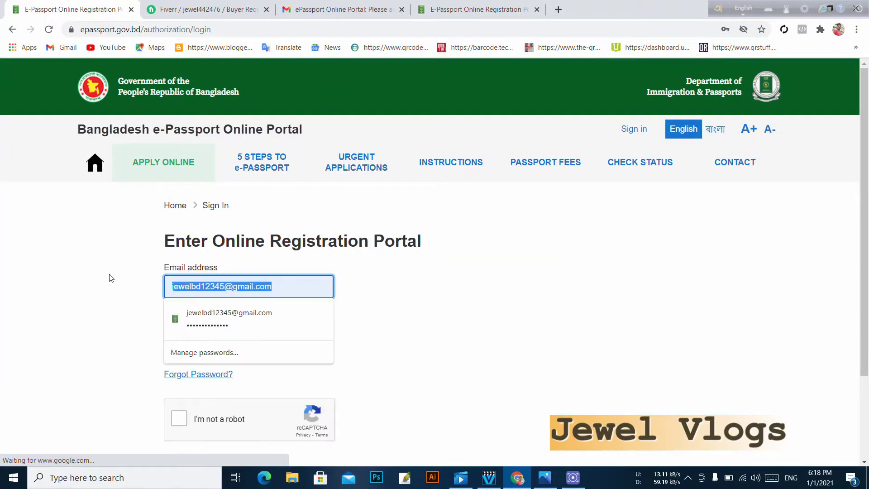
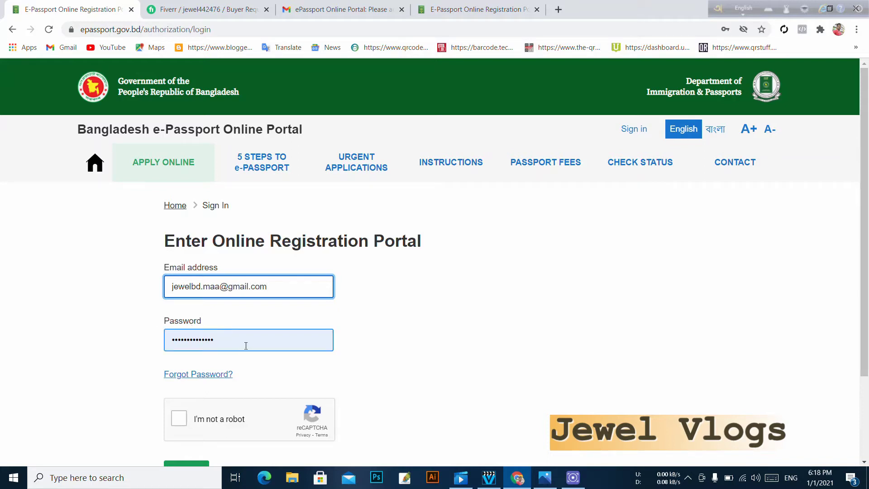
{"action": "double_click", "coordinate": [246, 346]}
{"action": "type", "text": "••"}
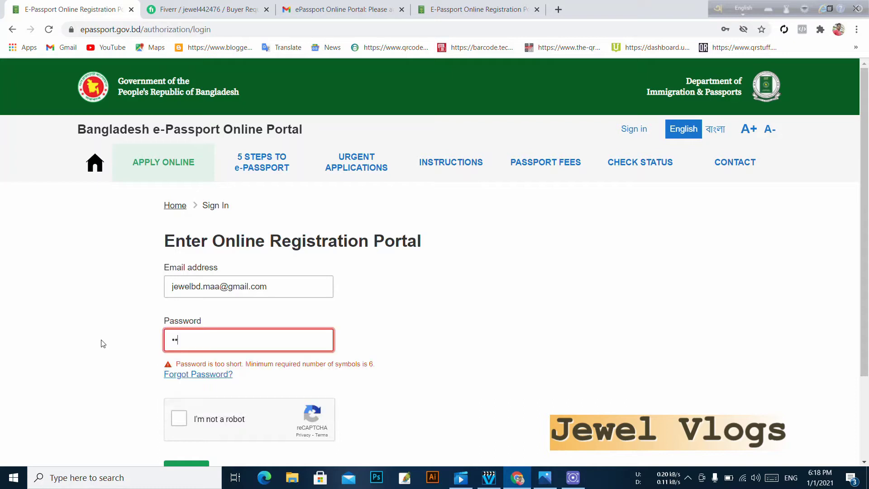
{"action": "type", "text": "•••••"}
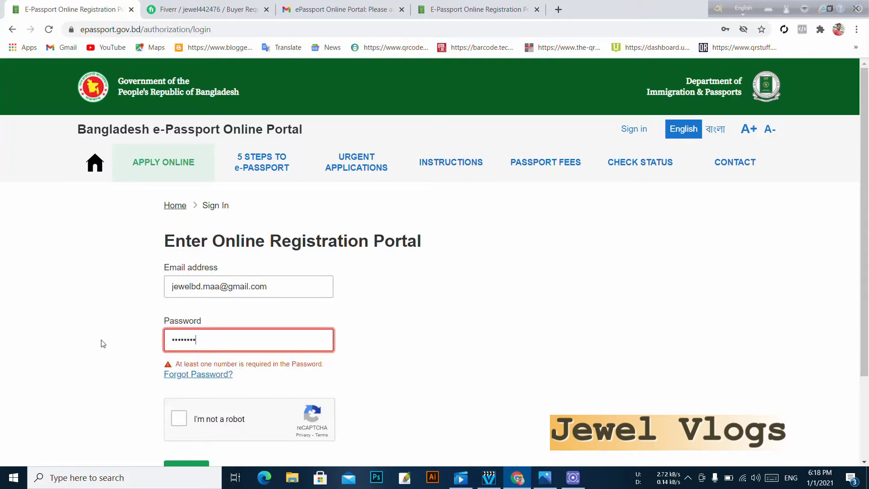
{"action": "type", "text": "•••"}
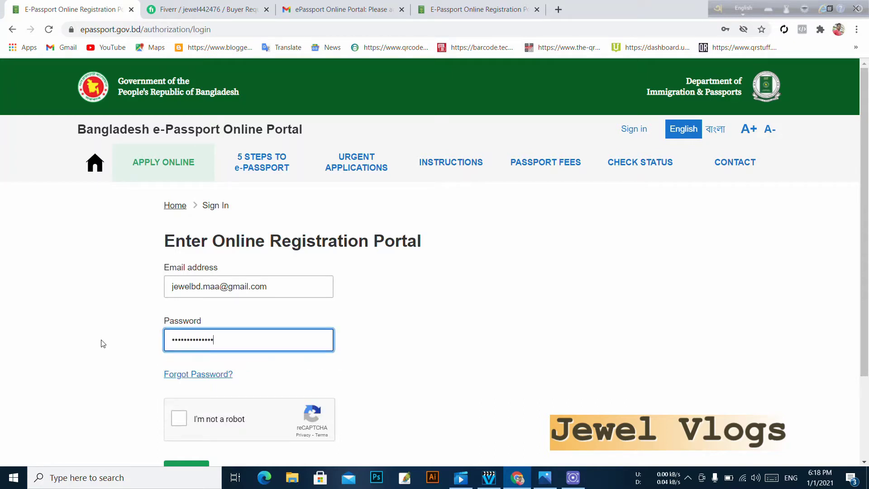
- Pass the robot check by picking the three crosswalk images, then sign in
{"action": "left_click", "coordinate": [217, 413]}
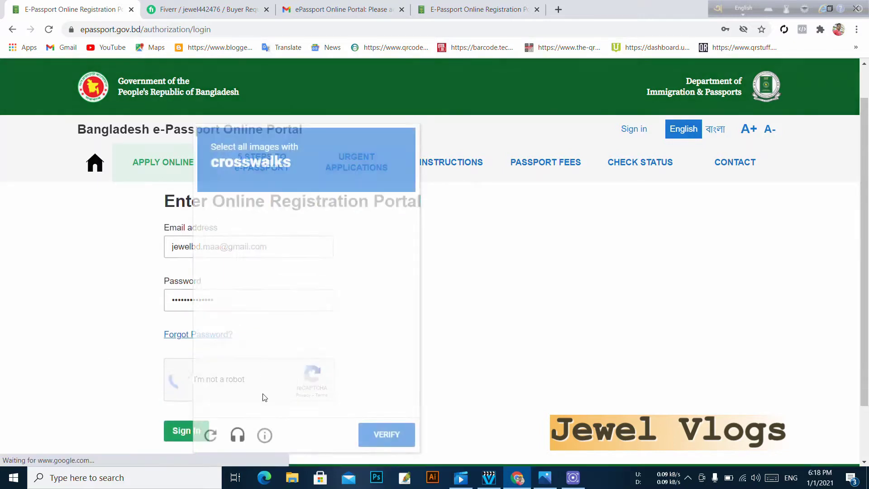
{"action": "left_click", "coordinate": [382, 231]}
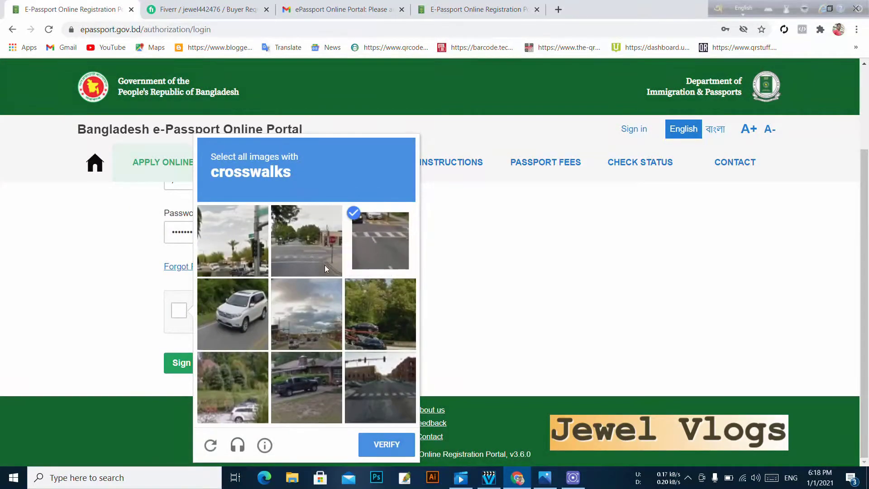
{"action": "left_click", "coordinate": [315, 251]}
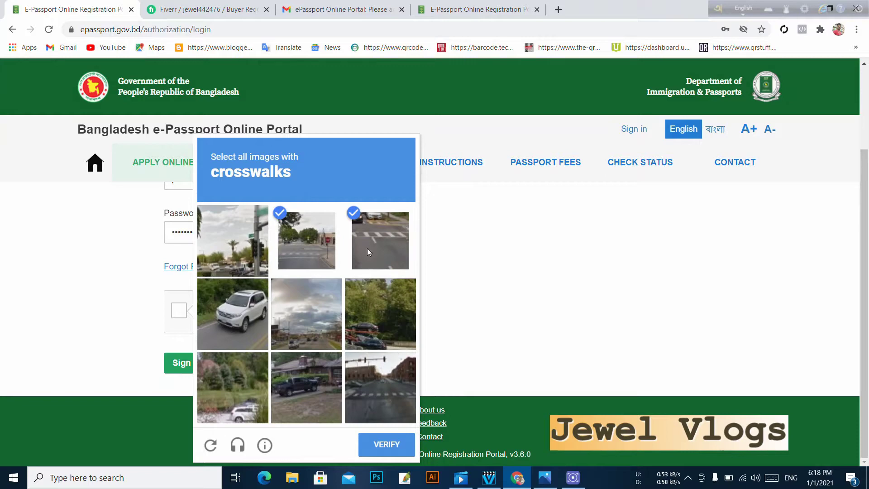
{"action": "left_click", "coordinate": [389, 401]}
{"action": "left_click", "coordinate": [386, 445]}
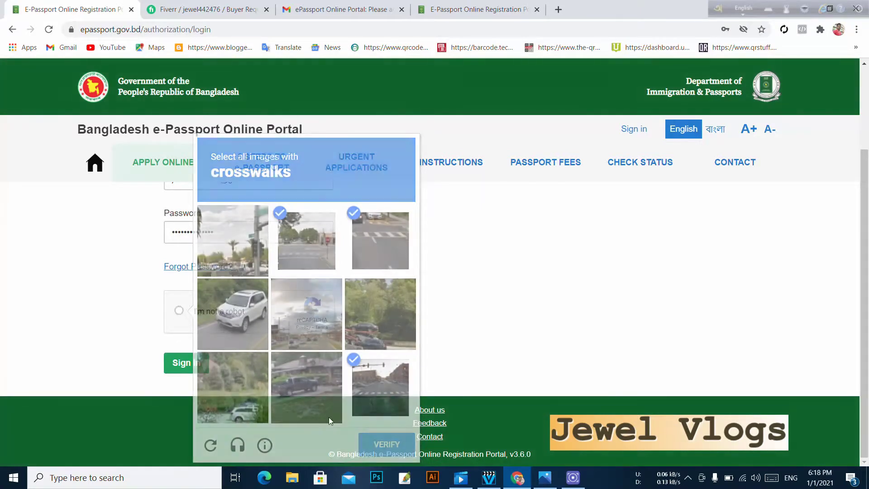
{"action": "left_click", "coordinate": [200, 365]}
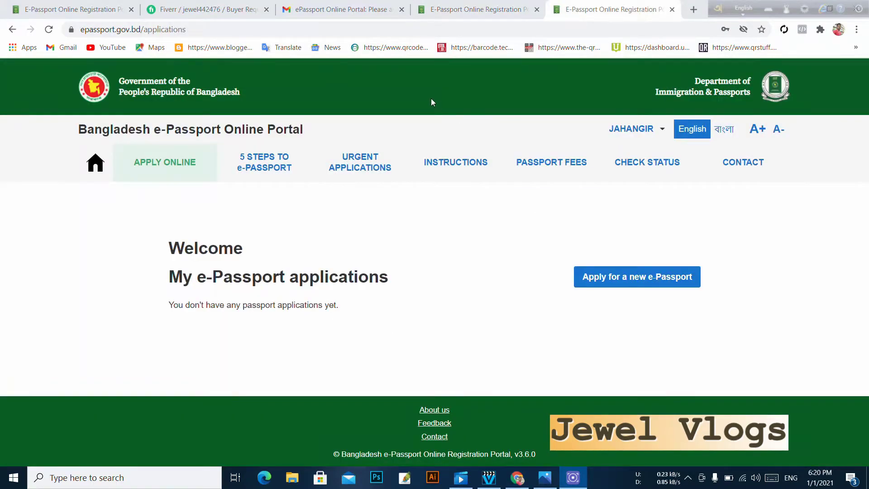
- Continue from the account activation confirmation to the portal home page
{"action": "left_click", "coordinate": [458, 8]}
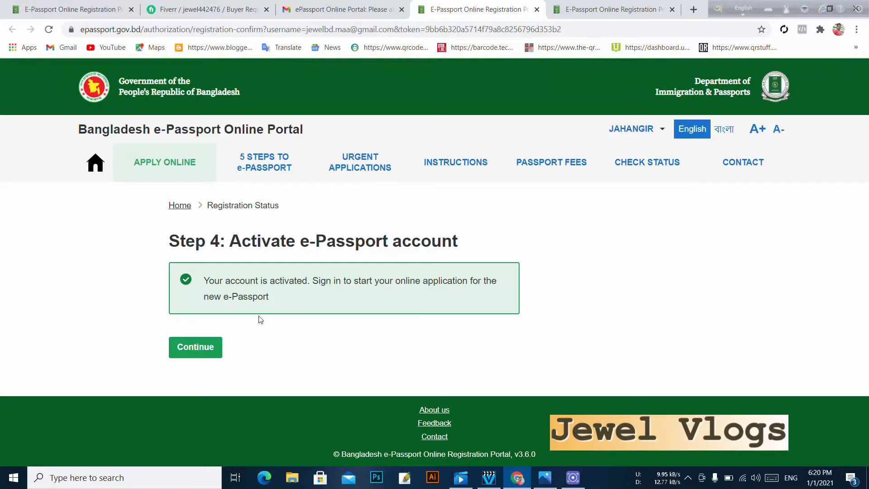
{"action": "left_click", "coordinate": [194, 349]}
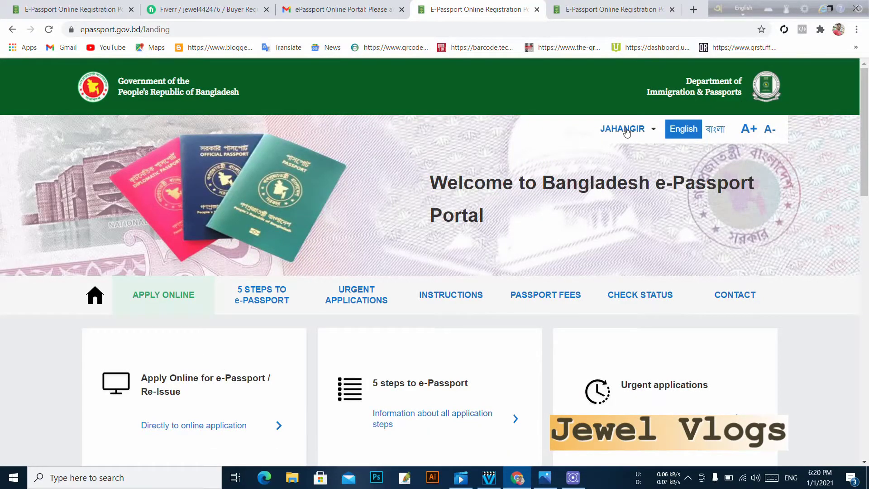
{"action": "scroll", "coordinate": [626, 132], "scroll_direction": "down", "scroll_amount": 3}
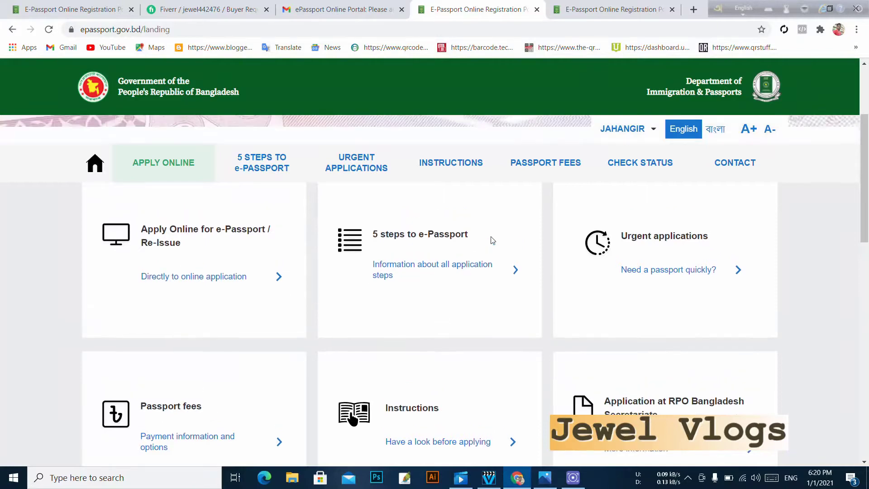
{"action": "scroll", "coordinate": [490, 240], "scroll_direction": "up", "scroll_amount": 3}
- Close the duplicate portal tab and start a new e-Passport application
{"action": "left_click", "coordinate": [626, 136]}
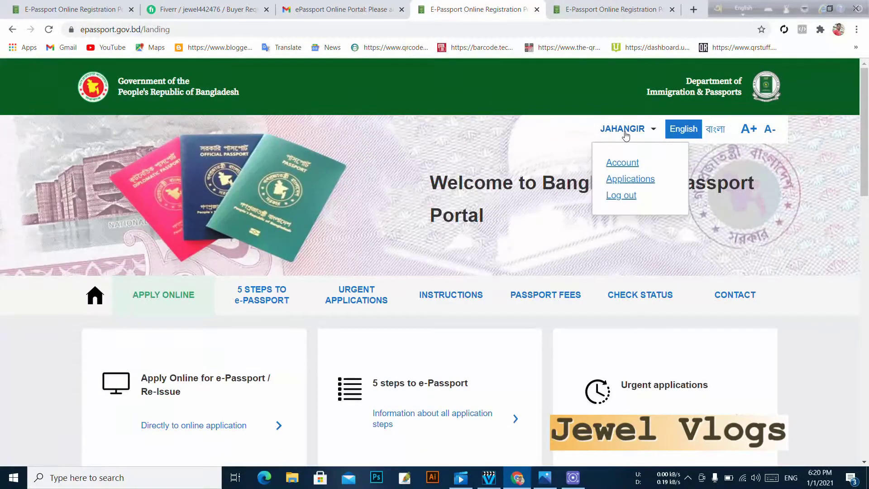
{"action": "left_click", "coordinate": [611, 162]}
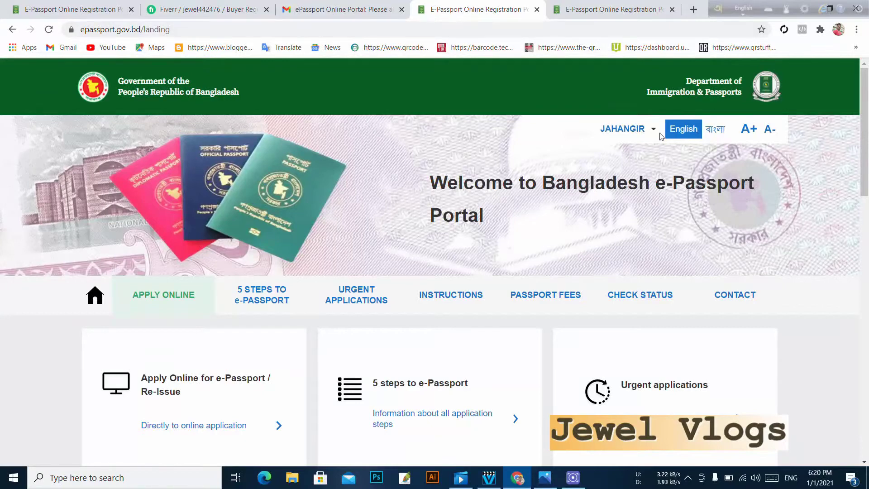
{"action": "scroll", "coordinate": [625, 154], "scroll_direction": "down", "scroll_amount": 5}
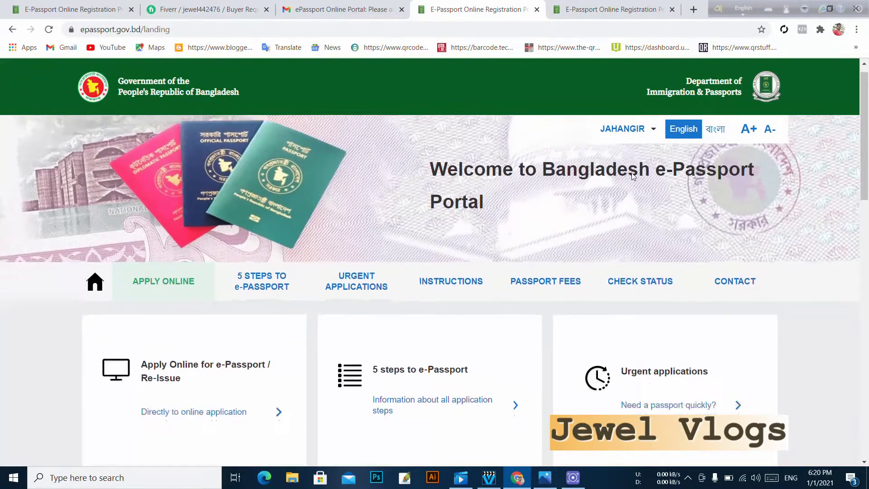
{"action": "scroll", "coordinate": [633, 177], "scroll_direction": "up", "scroll_amount": 5}
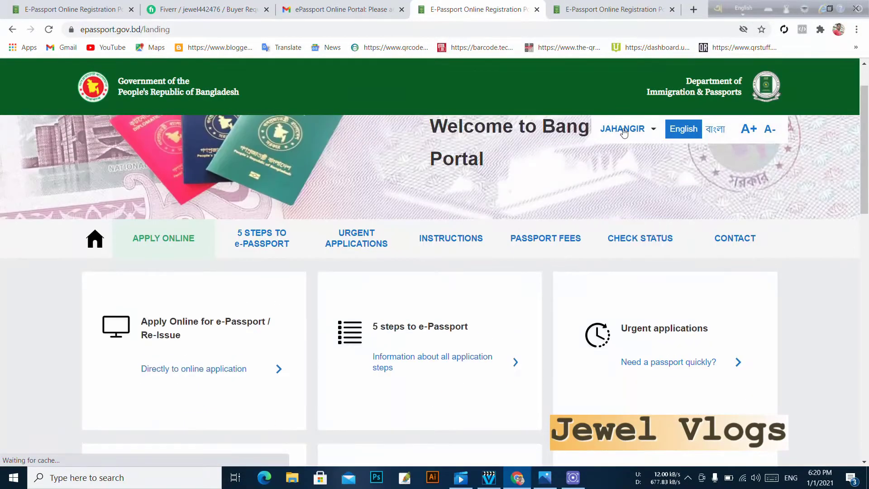
{"action": "left_click", "coordinate": [624, 136]}
{"action": "left_click", "coordinate": [624, 164]}
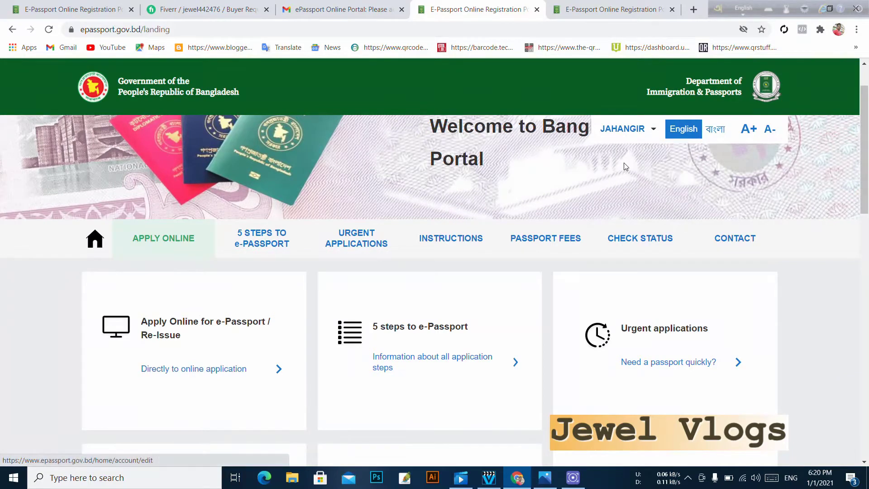
{"action": "left_click", "coordinate": [537, 9]}
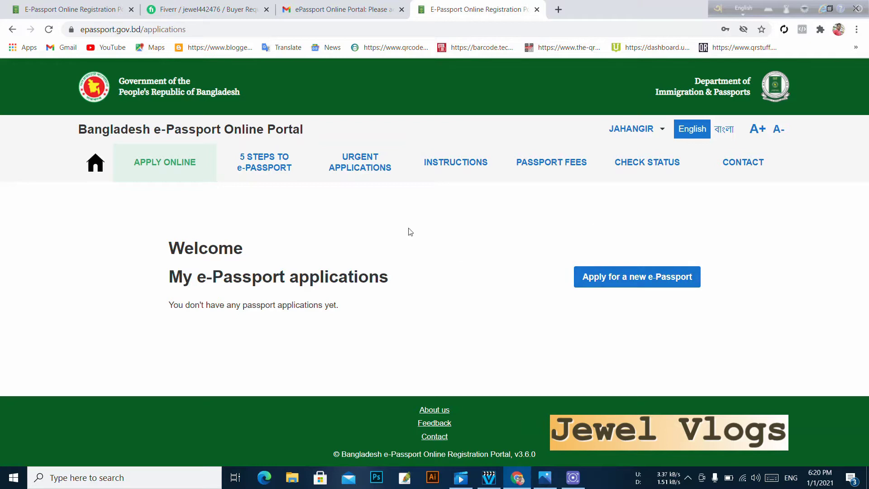
{"action": "left_click", "coordinate": [658, 284]}
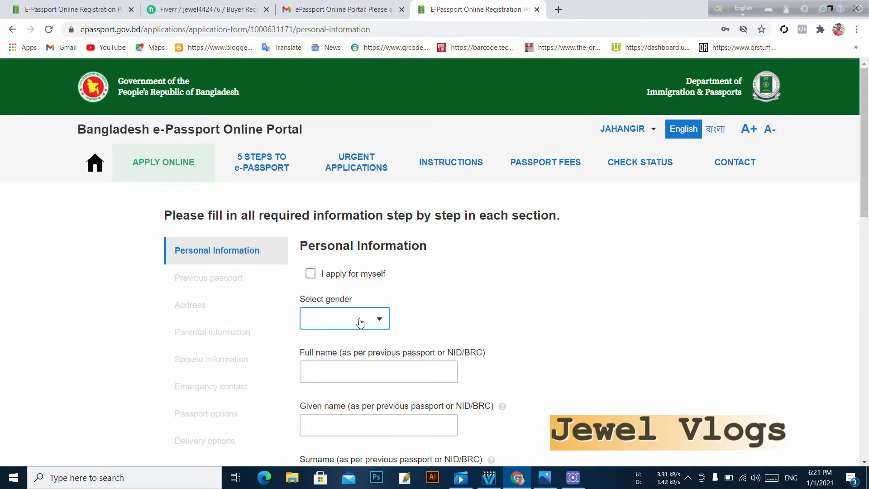
- Choose MALE as the gender and enter the applicant's full name
{"action": "left_click", "coordinate": [374, 325]}
{"action": "left_click", "coordinate": [326, 347]}
{"action": "scroll", "coordinate": [358, 302], "scroll_direction": "down", "scroll_amount": 2}
{"action": "left_click", "coordinate": [404, 261]}
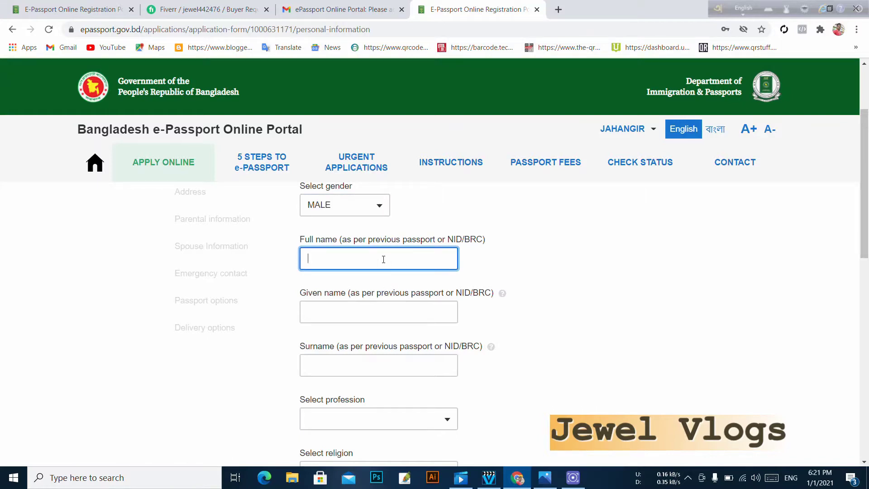
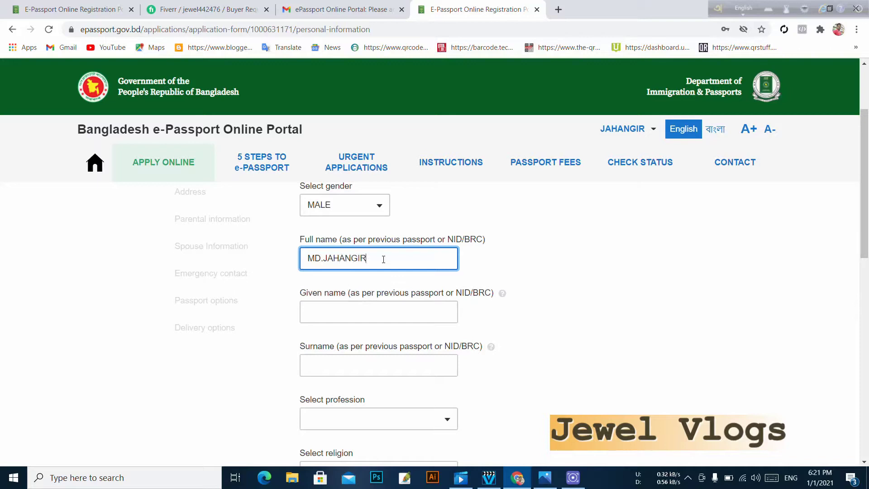
- Choose FARMER from the profession list
{"action": "scroll", "coordinate": [487, 359], "scroll_direction": "down", "scroll_amount": 1}
{"action": "left_click", "coordinate": [376, 363]}
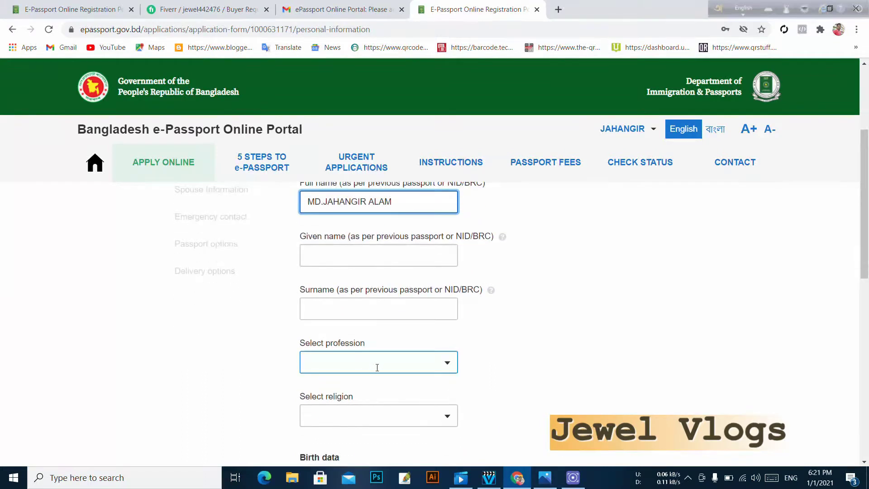
{"action": "scroll", "coordinate": [370, 272], "scroll_direction": "down", "scroll_amount": 5}
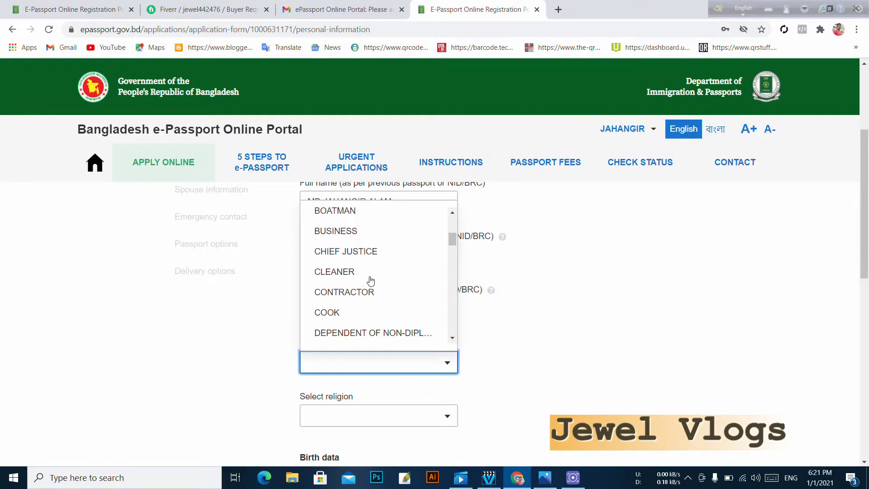
{"action": "scroll", "coordinate": [371, 280], "scroll_direction": "down", "scroll_amount": 3}
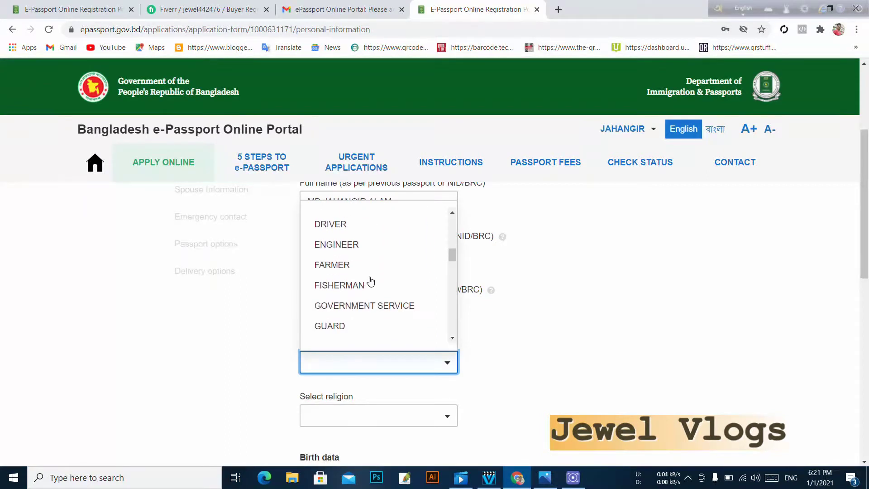
{"action": "scroll", "coordinate": [371, 280], "scroll_direction": "down", "scroll_amount": 3}
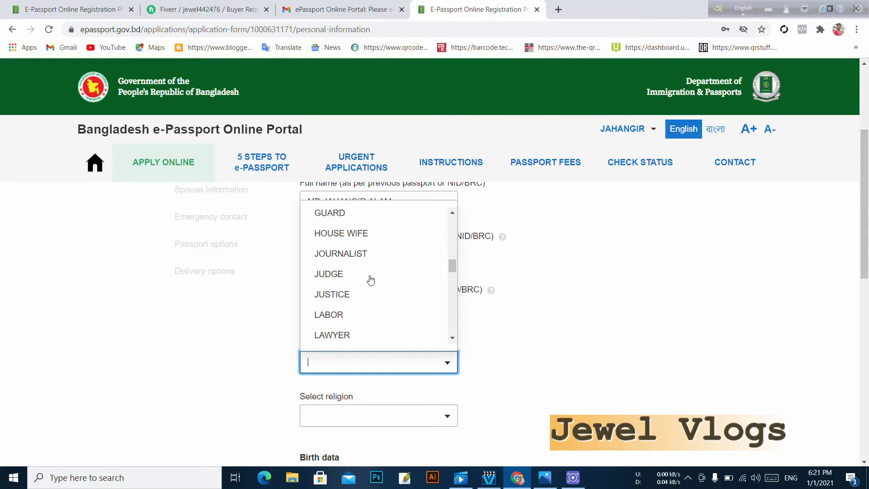
{"action": "scroll", "coordinate": [370, 280], "scroll_direction": "down", "scroll_amount": 4}
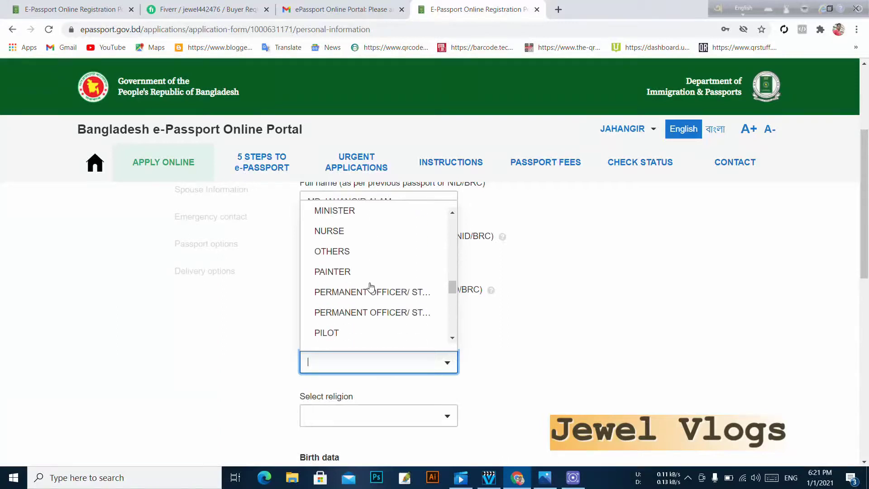
{"action": "scroll", "coordinate": [370, 287], "scroll_direction": "down", "scroll_amount": 4}
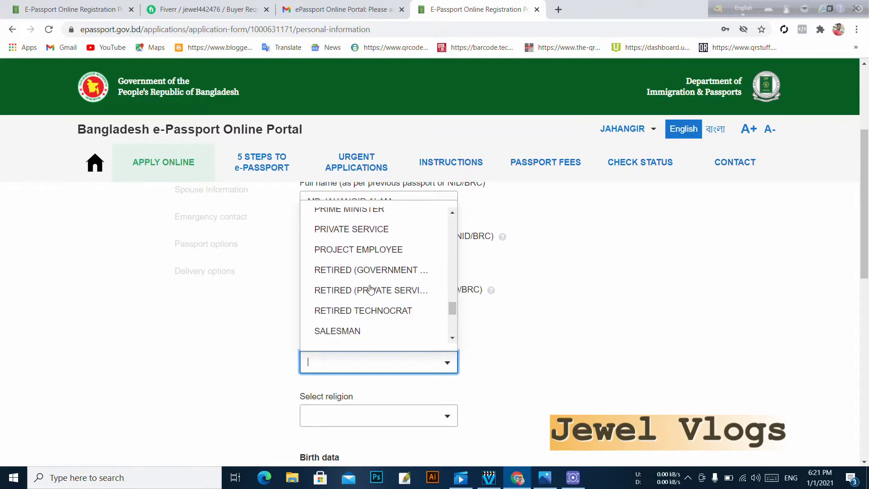
{"action": "scroll", "coordinate": [370, 288], "scroll_direction": "up", "scroll_amount": 10}
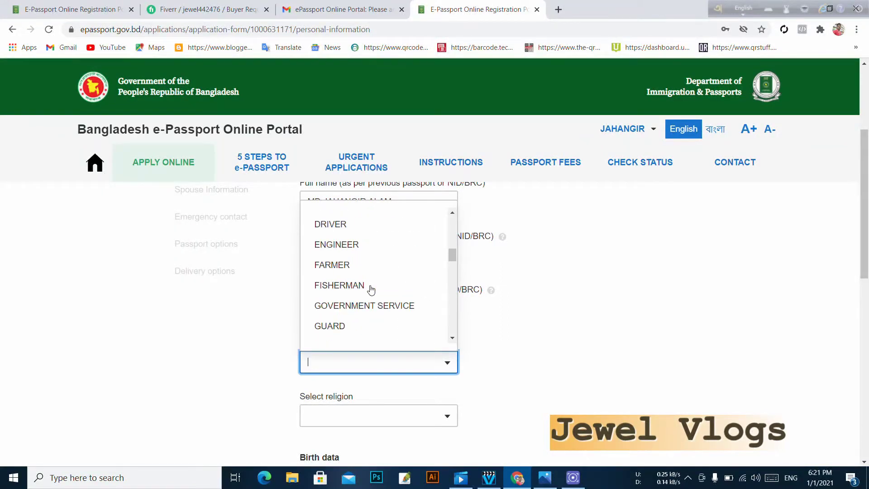
{"action": "scroll", "coordinate": [370, 290], "scroll_direction": "up", "scroll_amount": 1}
{"action": "left_click", "coordinate": [351, 323]}
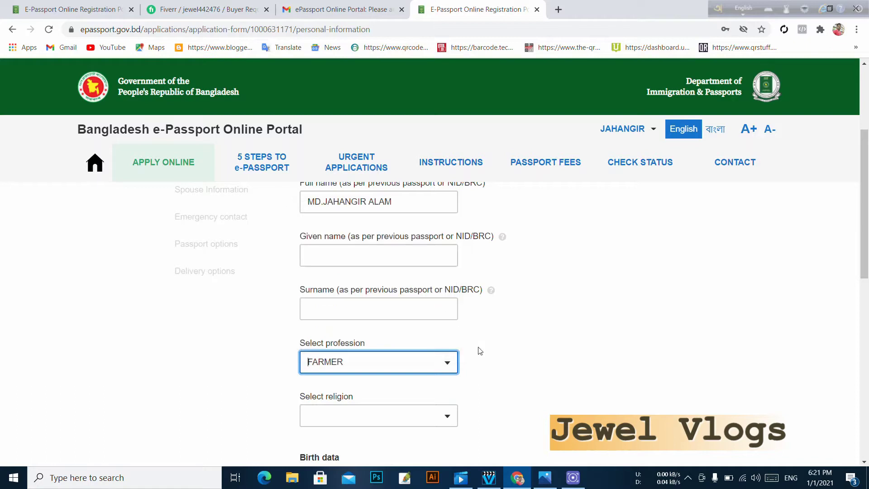
- Set religion to ISLAM and district of birth to BHOLA
{"action": "scroll", "coordinate": [388, 412], "scroll_direction": "down", "scroll_amount": 1}
{"action": "left_click", "coordinate": [365, 359]}
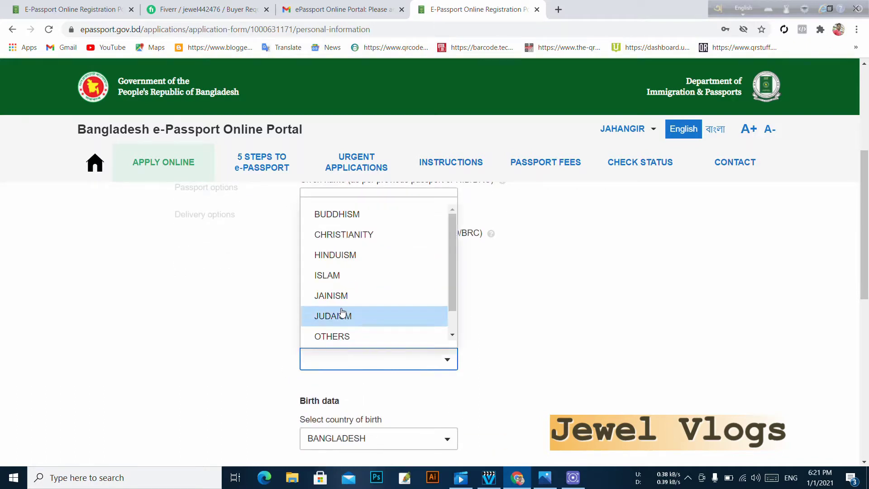
{"action": "left_click", "coordinate": [336, 275]}
{"action": "scroll", "coordinate": [343, 373], "scroll_direction": "down", "scroll_amount": 2}
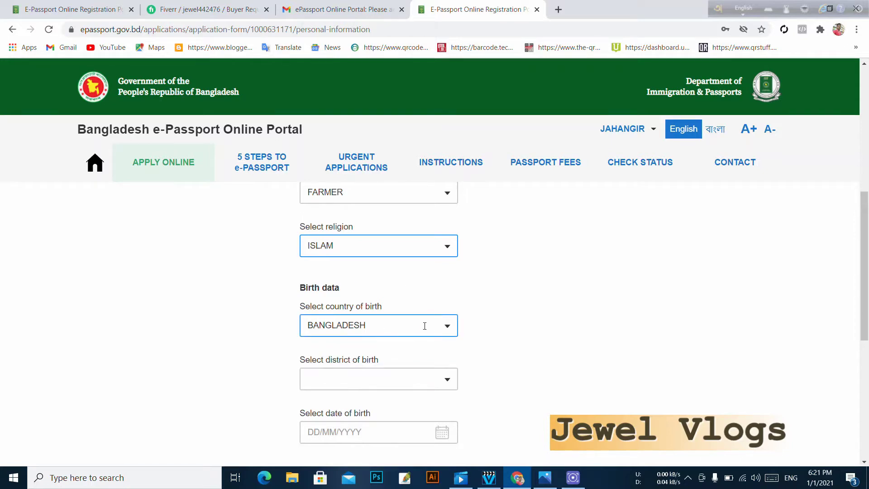
{"action": "left_click", "coordinate": [393, 379]}
{"action": "left_click", "coordinate": [335, 316]}
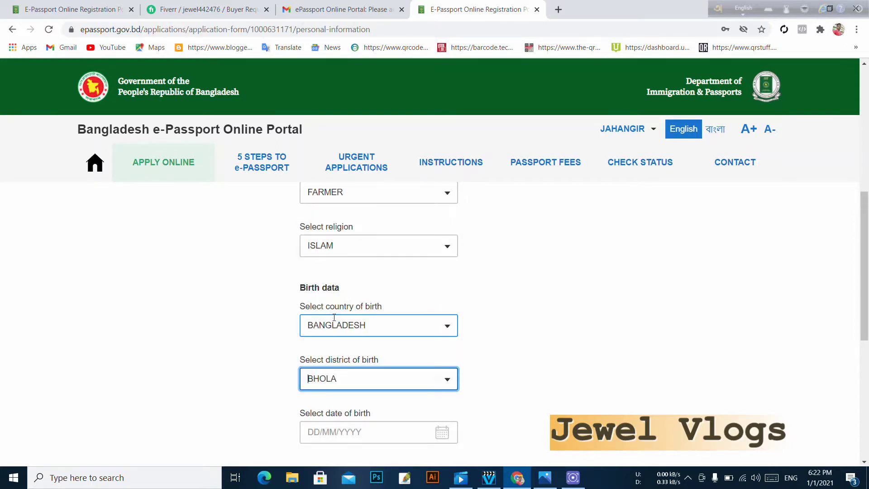
{"action": "scroll", "coordinate": [326, 418], "scroll_direction": "down", "scroll_amount": 2}
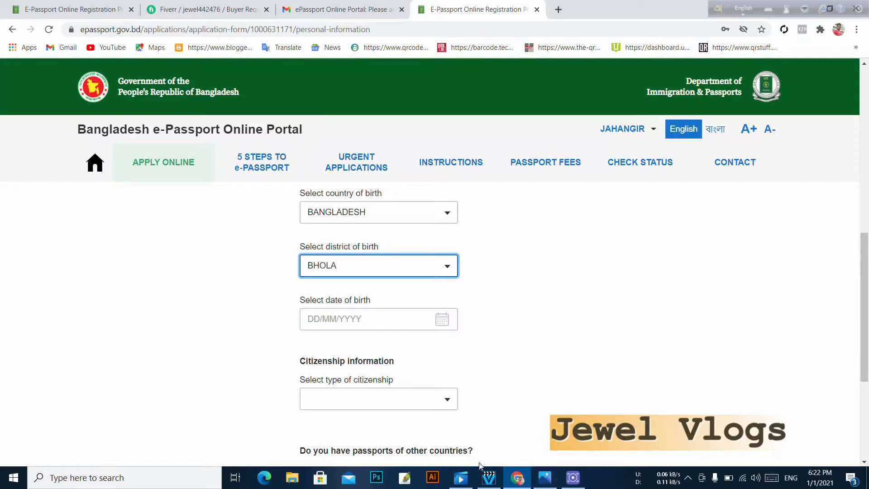
{"action": "left_click", "coordinate": [318, 319]}
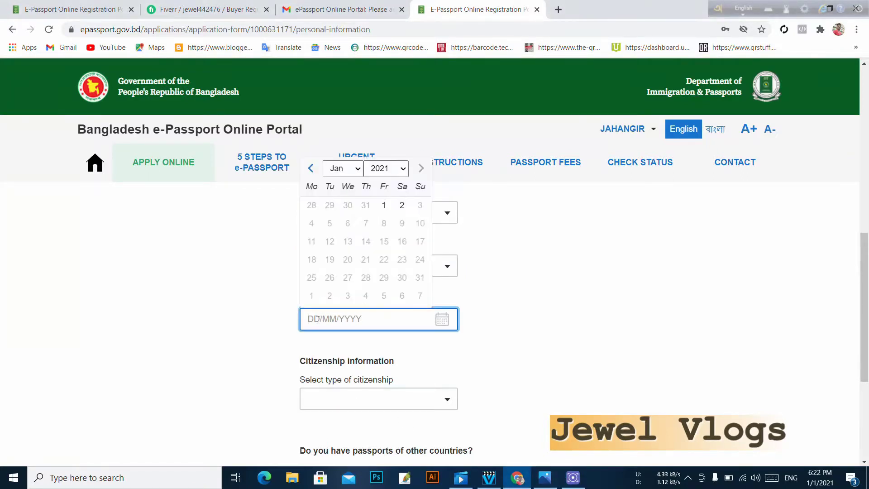
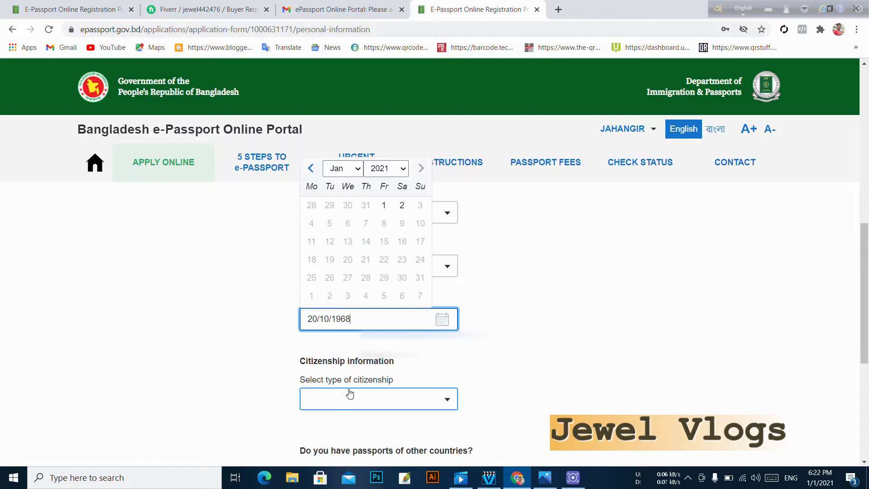
{"action": "left_click", "coordinate": [360, 401]}
{"action": "left_click", "coordinate": [322, 277]}
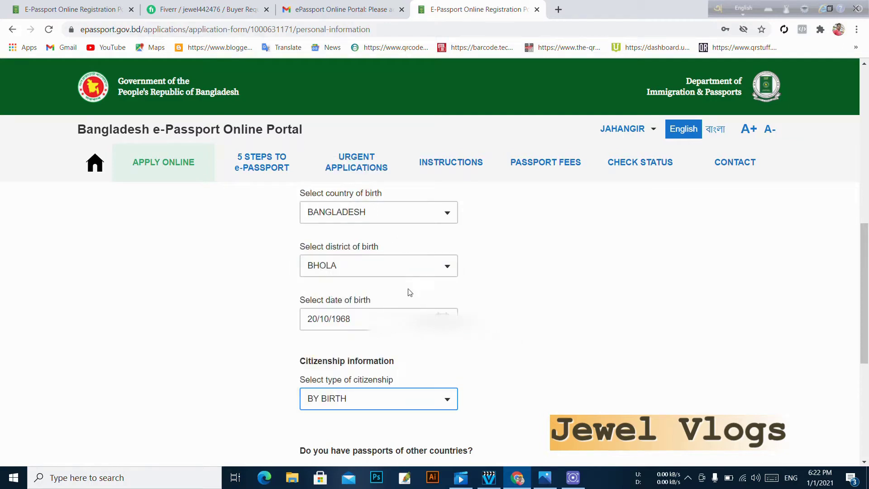
- Answer 'No' to holding another country's passport and fill the National ID No. field
{"action": "scroll", "coordinate": [408, 291], "scroll_direction": "down", "scroll_amount": 4}
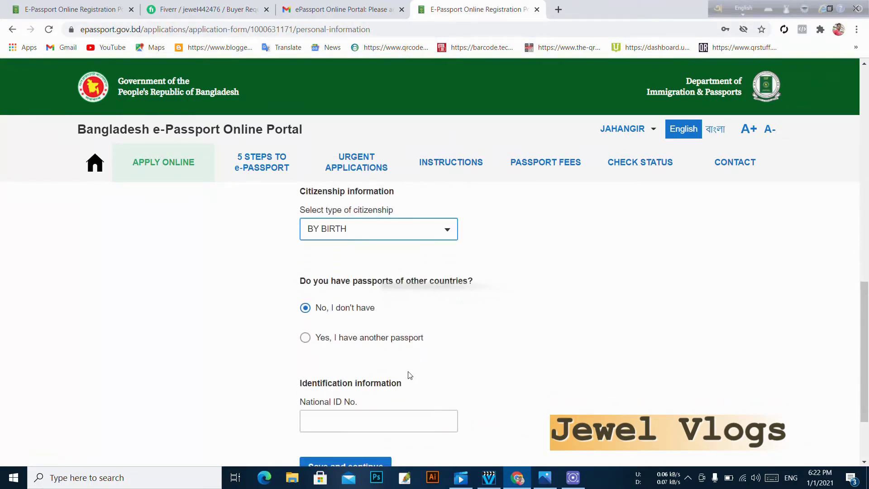
{"action": "scroll", "coordinate": [431, 364], "scroll_direction": "down", "scroll_amount": 2}
{"action": "scroll", "coordinate": [431, 362], "scroll_direction": "up", "scroll_amount": 1}
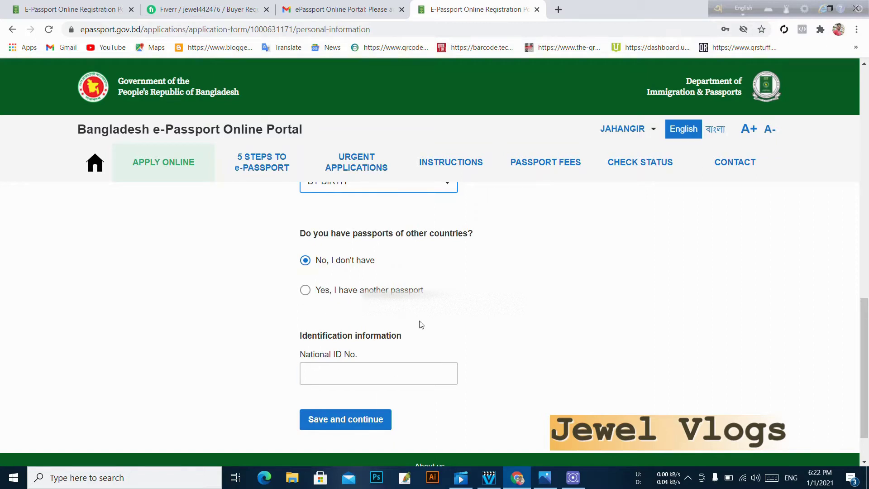
{"action": "left_click", "coordinate": [305, 290]}
{"action": "scroll", "coordinate": [286, 330], "scroll_direction": "down", "scroll_amount": 1}
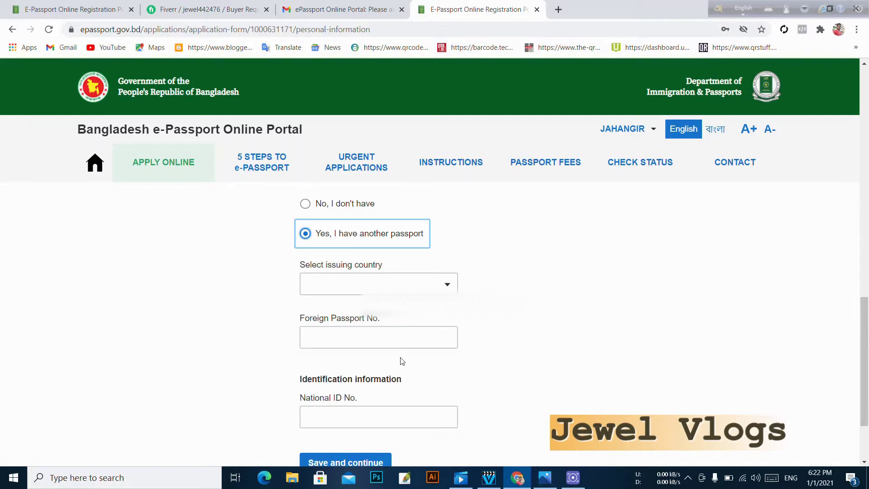
{"action": "left_click", "coordinate": [305, 205]}
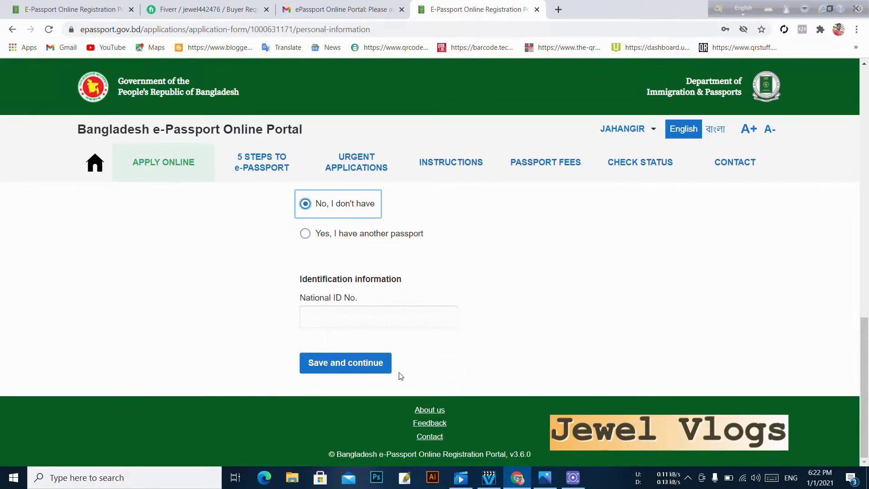
{"action": "left_click", "coordinate": [378, 317]}
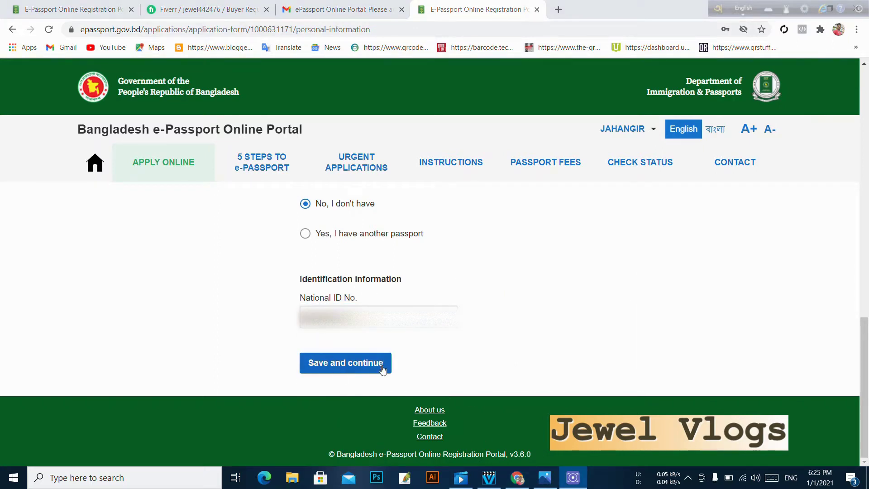
- Enter the surname flagged as missing, then save the personal information again
{"action": "left_click", "coordinate": [358, 369]}
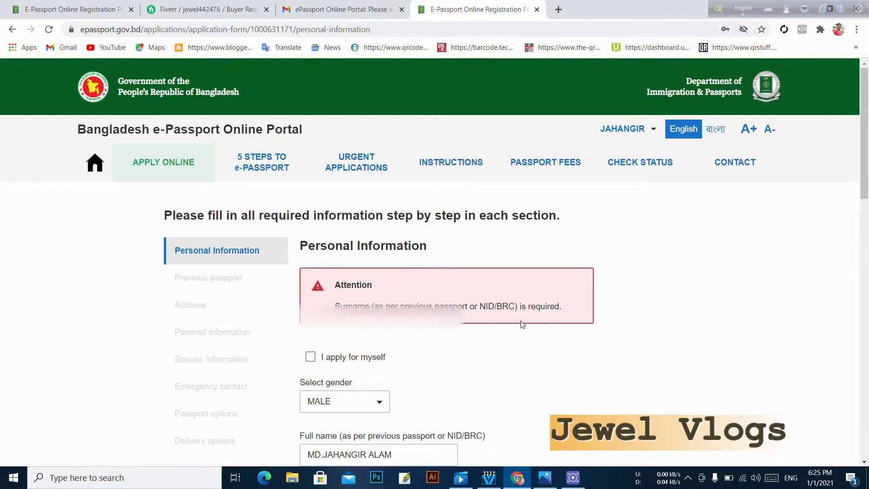
{"action": "scroll", "coordinate": [520, 322], "scroll_direction": "down", "scroll_amount": 4}
{"action": "scroll", "coordinate": [400, 354], "scroll_direction": "down", "scroll_amount": 1}
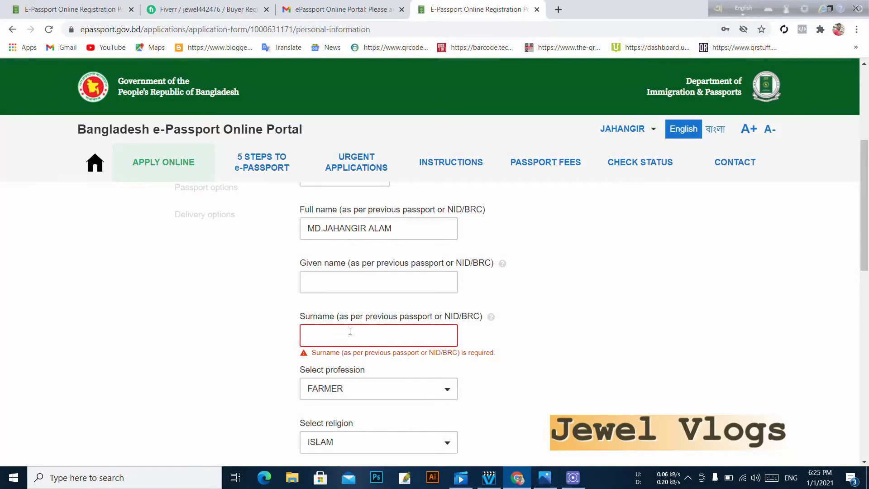
{"action": "left_click", "coordinate": [350, 332]}
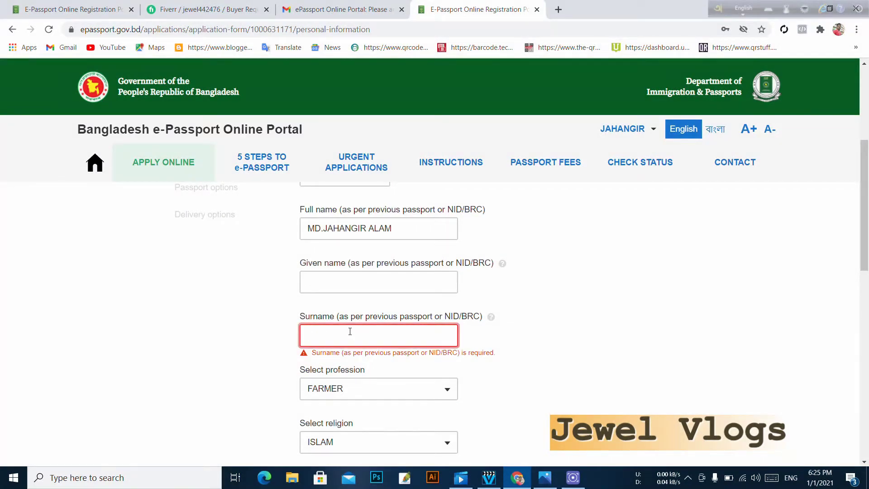
{"action": "type", "text": "JA"}
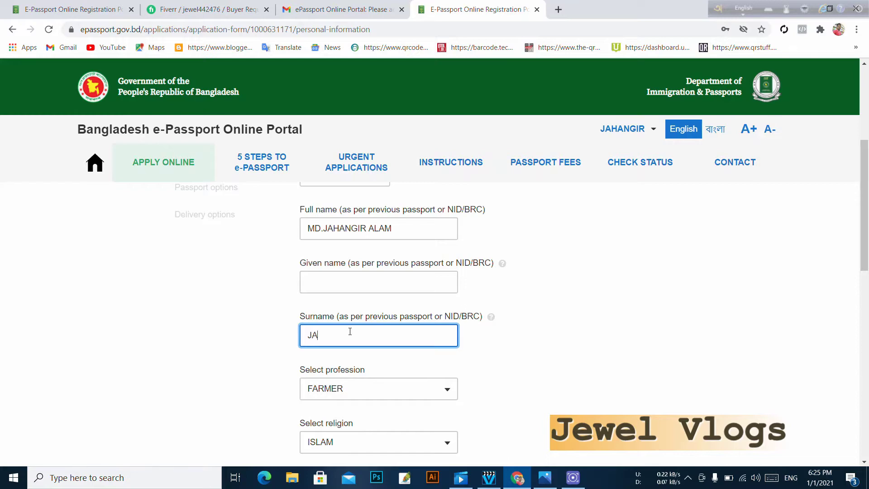
{"action": "type", "text": "HANGIR"}
{"action": "scroll", "coordinate": [399, 357], "scroll_direction": "down", "scroll_amount": 10}
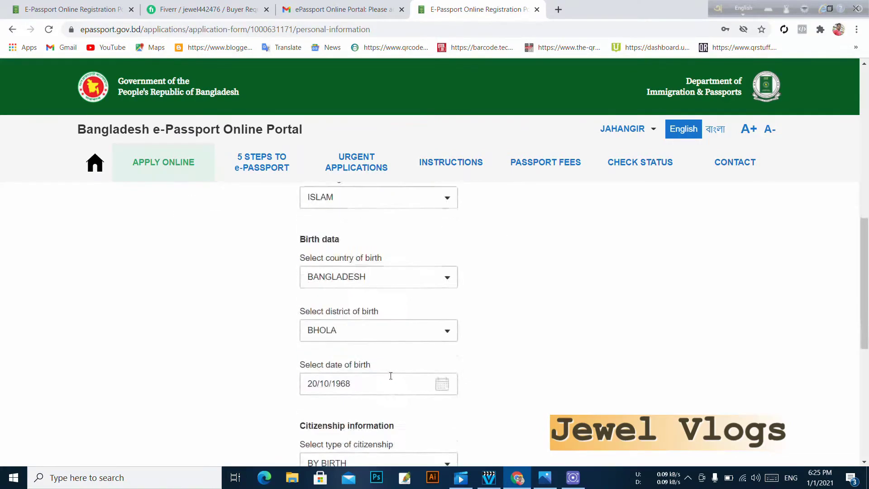
{"action": "left_click", "coordinate": [335, 363]}
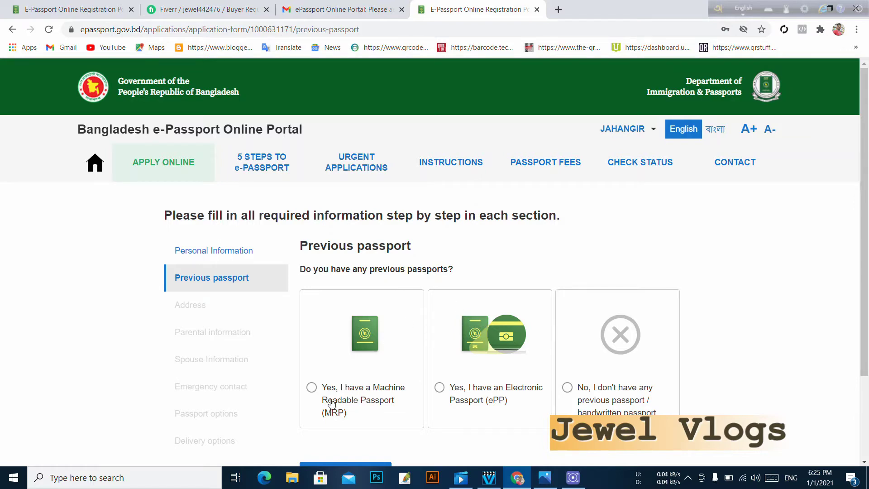
- Mark an MRP previous passport with reissue reason CONVERSION TO EPASSPORT
{"action": "scroll", "coordinate": [362, 389], "scroll_direction": "down", "scroll_amount": 3}
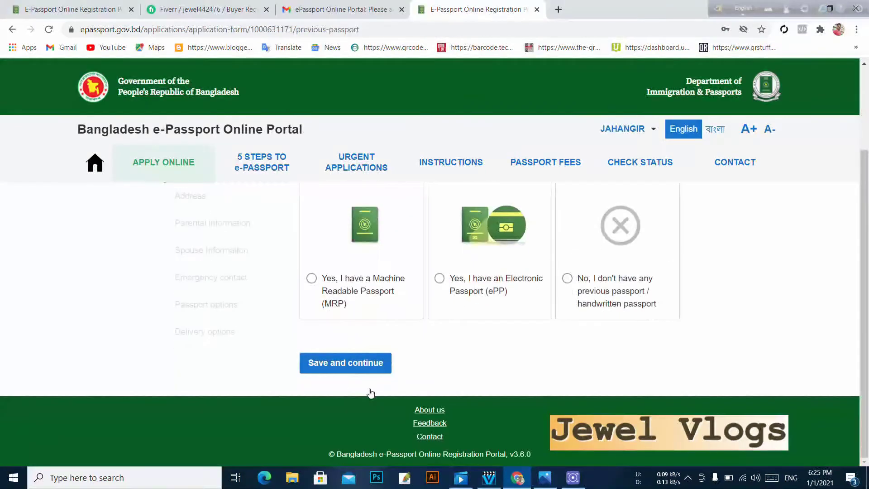
{"action": "left_click", "coordinate": [312, 279]}
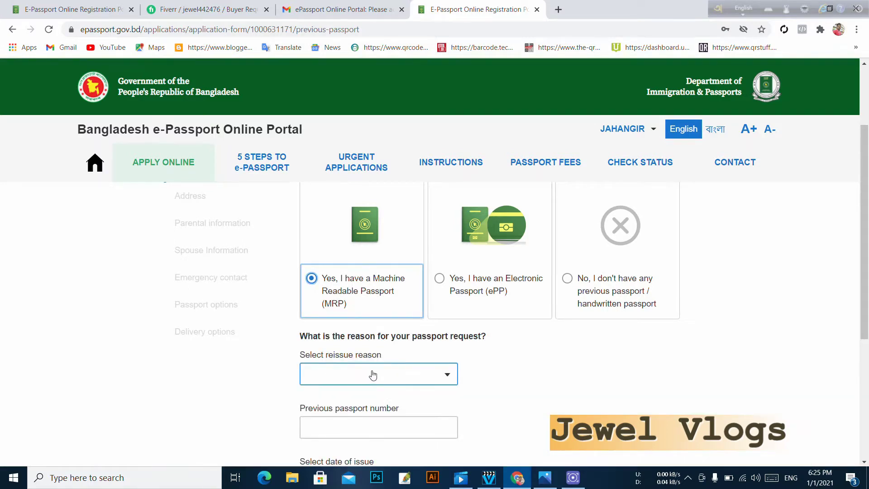
{"action": "scroll", "coordinate": [406, 376], "scroll_direction": "down", "scroll_amount": 2}
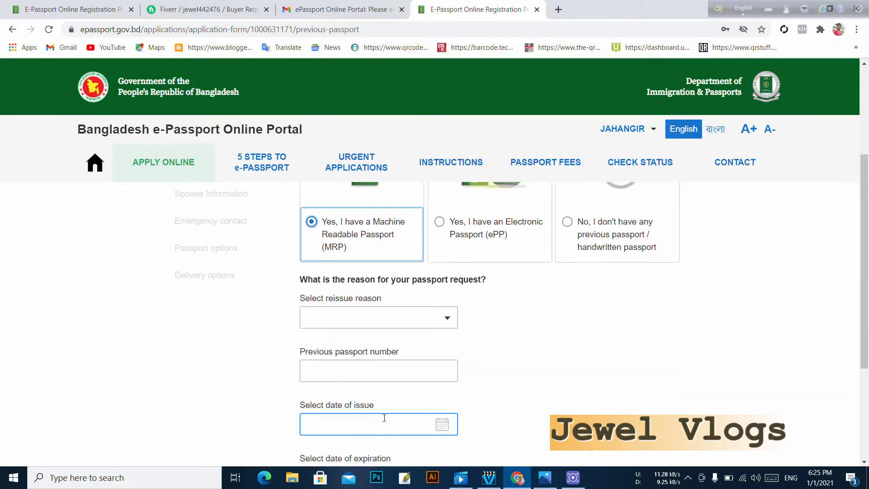
{"action": "scroll", "coordinate": [400, 420], "scroll_direction": "down", "scroll_amount": 1}
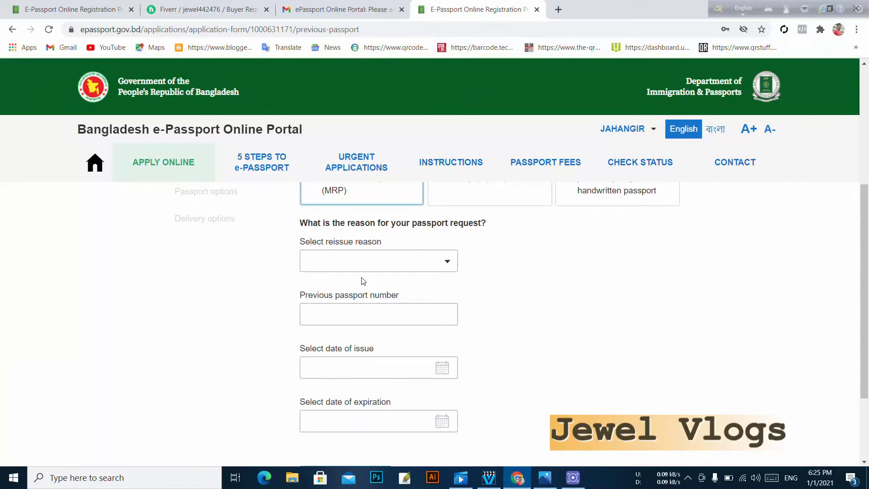
{"action": "left_click", "coordinate": [408, 266]}
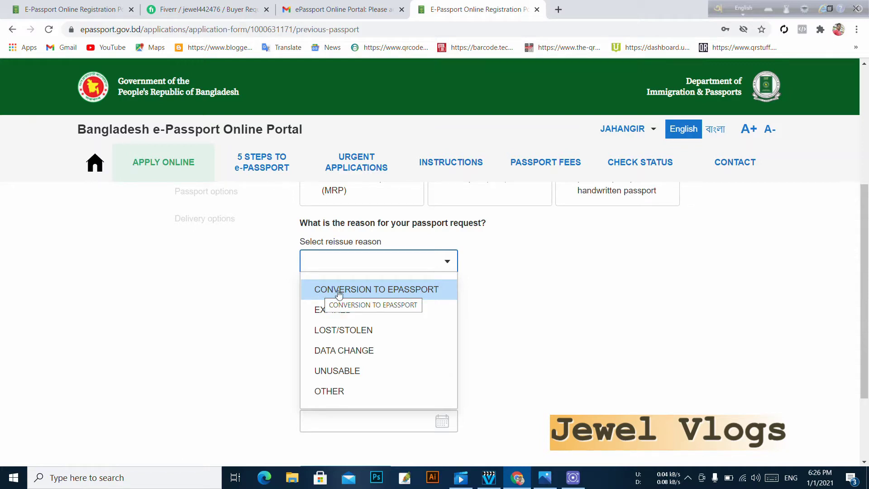
{"action": "left_click", "coordinate": [410, 289]}
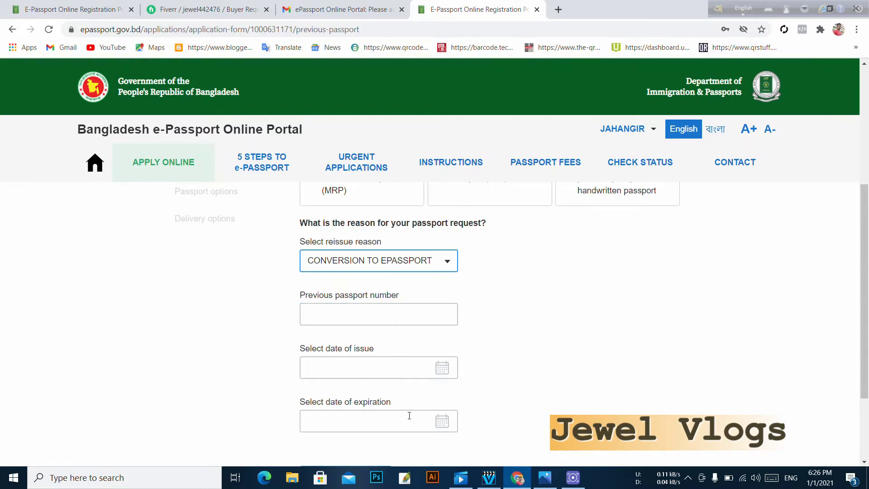
- Change the answer to no previous passport and save the section
{"action": "scroll", "coordinate": [408, 414], "scroll_direction": "down", "scroll_amount": 1}
{"action": "scroll", "coordinate": [419, 401], "scroll_direction": "up", "scroll_amount": 2}
{"action": "scroll", "coordinate": [418, 401], "scroll_direction": "up", "scroll_amount": 2}
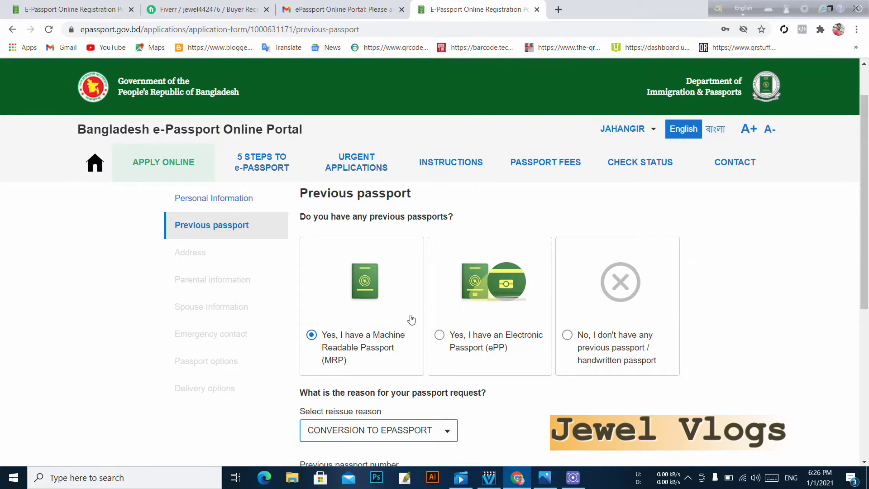
{"action": "left_click", "coordinate": [568, 337]}
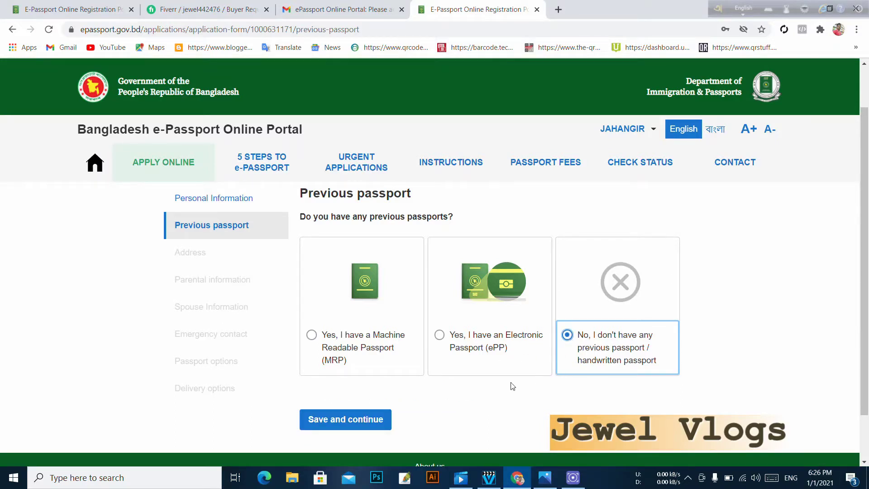
{"action": "left_click", "coordinate": [355, 419]}
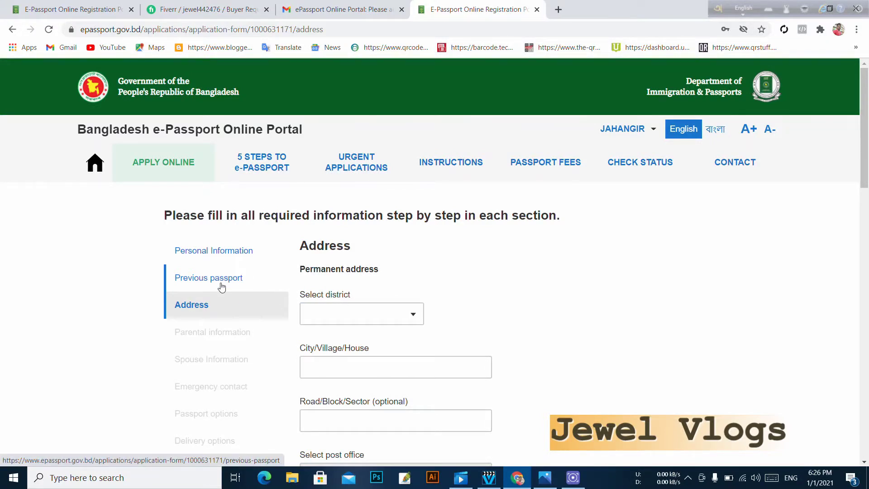
- Set the permanent address district to BHOLA and enter the village/house details
{"action": "left_click", "coordinate": [384, 319]}
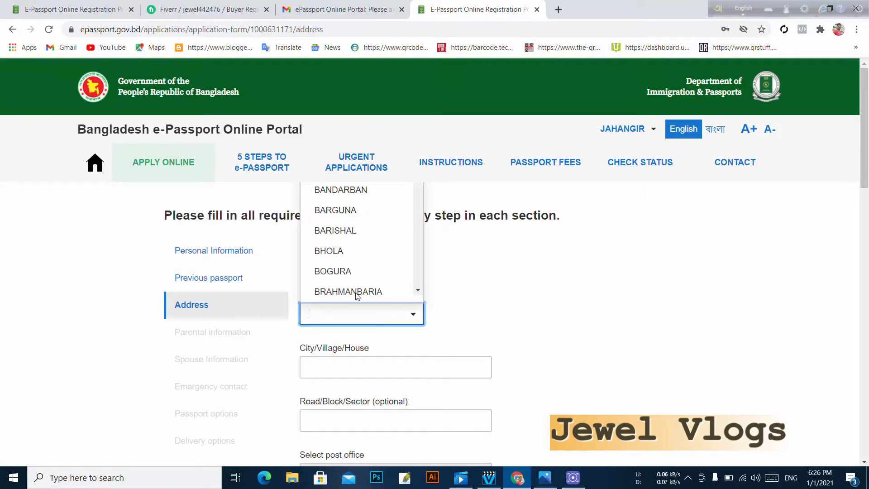
{"action": "left_click", "coordinate": [332, 253]}
{"action": "left_click", "coordinate": [404, 368]}
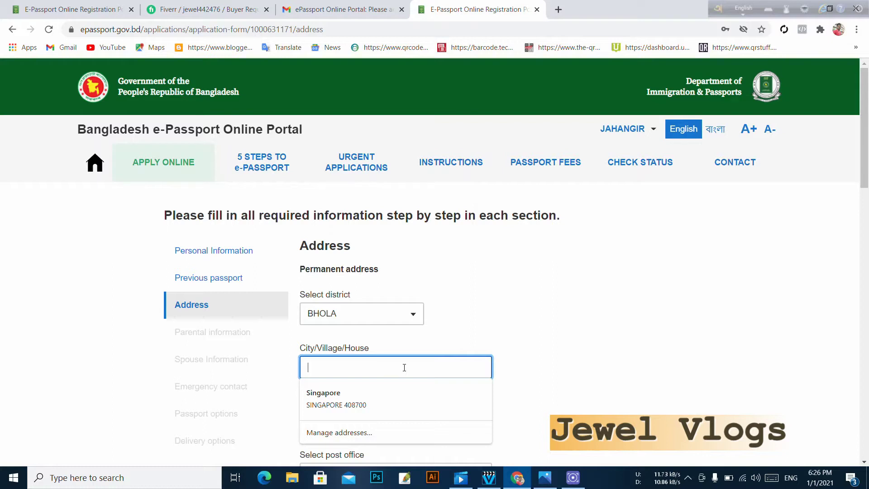
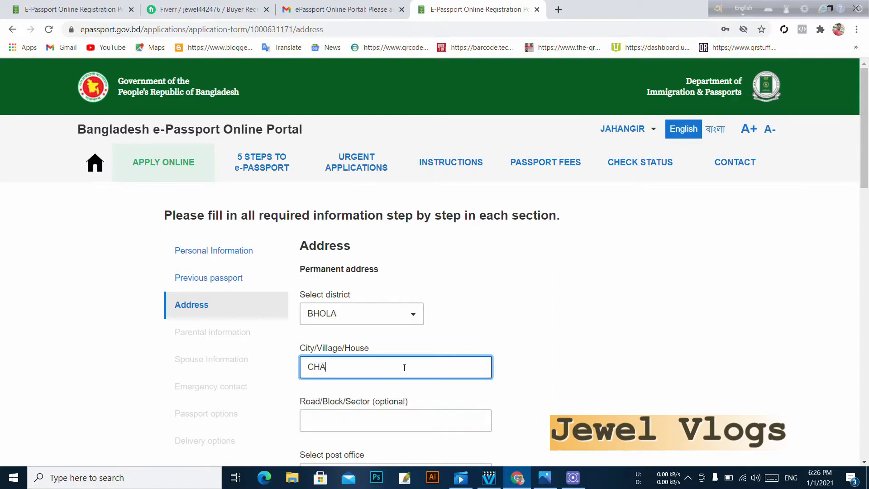
- Choose ILISHGHATA - 8300 as the permanent address post office
{"action": "scroll", "coordinate": [409, 377], "scroll_direction": "down", "scroll_amount": 1}
{"action": "scroll", "coordinate": [387, 407], "scroll_direction": "down", "scroll_amount": 1}
{"action": "left_click", "coordinate": [403, 363]}
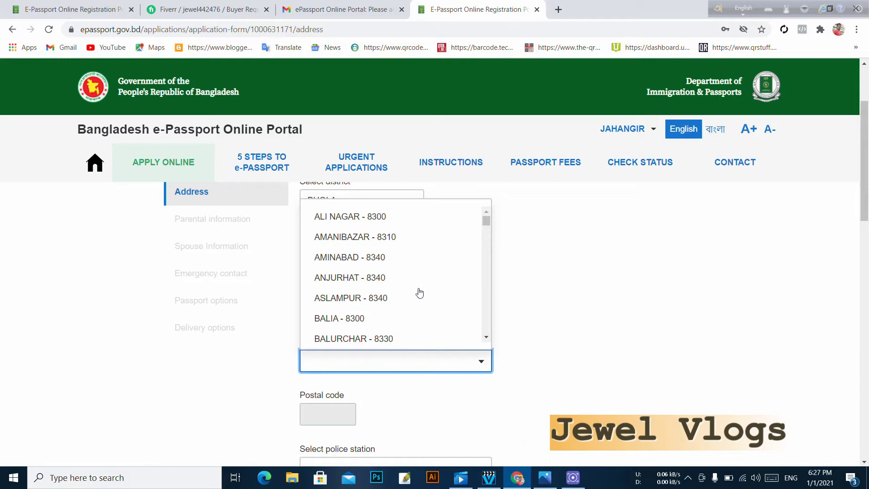
{"action": "scroll", "coordinate": [417, 293], "scroll_direction": "down", "scroll_amount": 2}
{"action": "scroll", "coordinate": [416, 293], "scroll_direction": "down", "scroll_amount": 4}
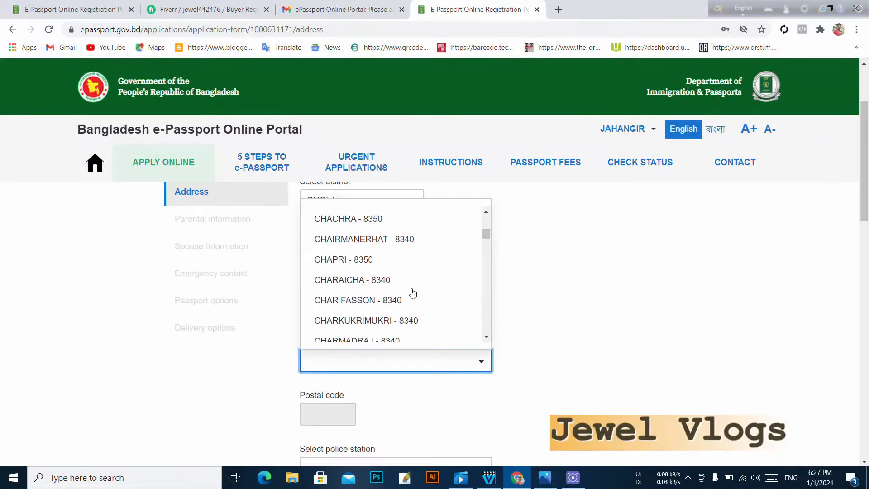
{"action": "scroll", "coordinate": [413, 294], "scroll_direction": "down", "scroll_amount": 5}
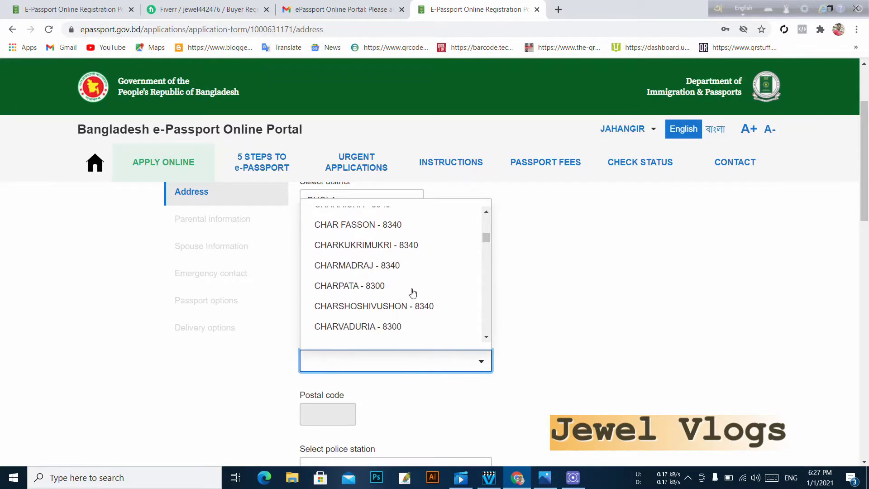
{"action": "scroll", "coordinate": [413, 293], "scroll_direction": "down", "scroll_amount": 1}
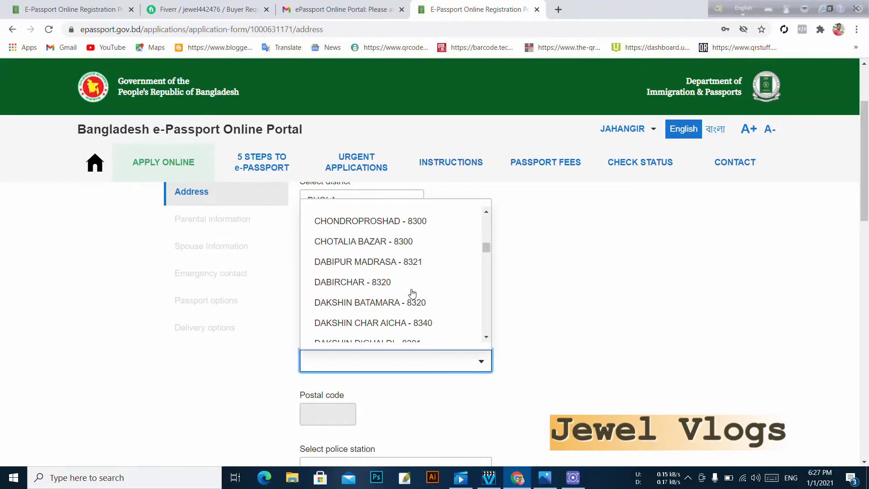
{"action": "scroll", "coordinate": [413, 295], "scroll_direction": "down", "scroll_amount": 1}
{"action": "scroll", "coordinate": [412, 294], "scroll_direction": "down", "scroll_amount": 7}
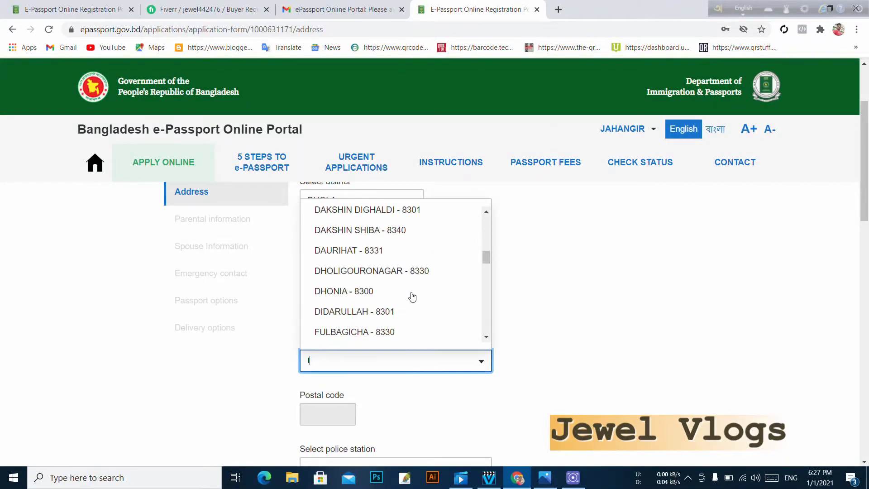
{"action": "left_click", "coordinate": [361, 269]}
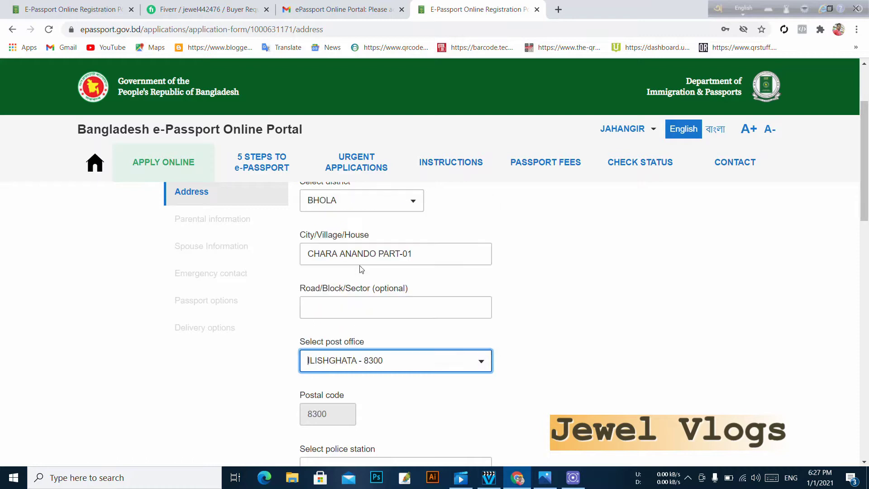
- Choose BHOLA SADAR MODEL as the police station
{"action": "scroll", "coordinate": [385, 399], "scroll_direction": "down", "scroll_amount": 2}
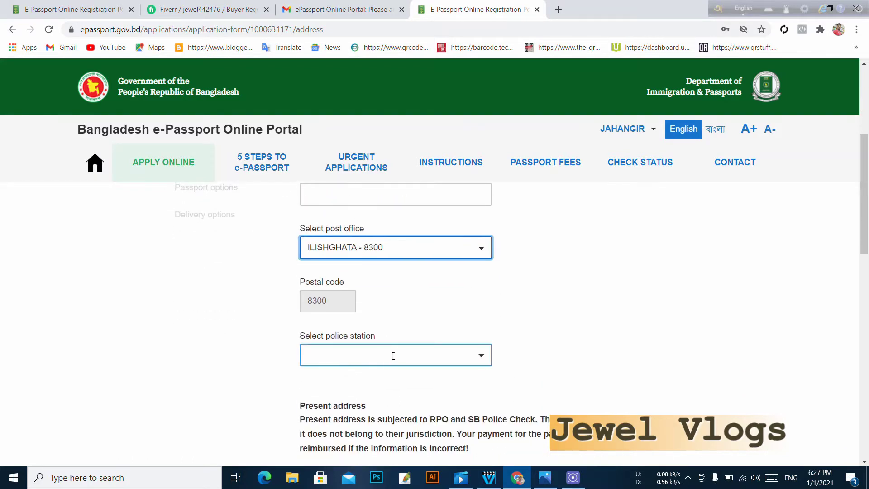
{"action": "left_click", "coordinate": [393, 356]}
{"action": "left_click", "coordinate": [349, 214]}
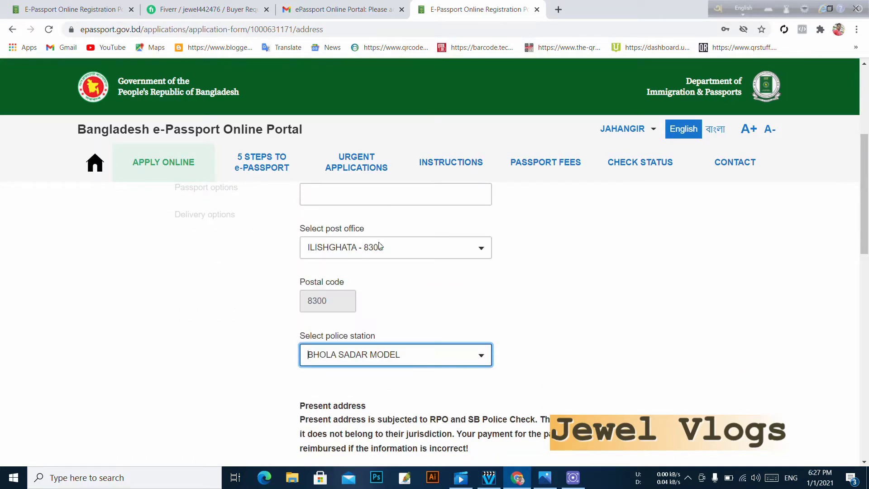
{"action": "scroll", "coordinate": [524, 355], "scroll_direction": "down", "scroll_amount": 3}
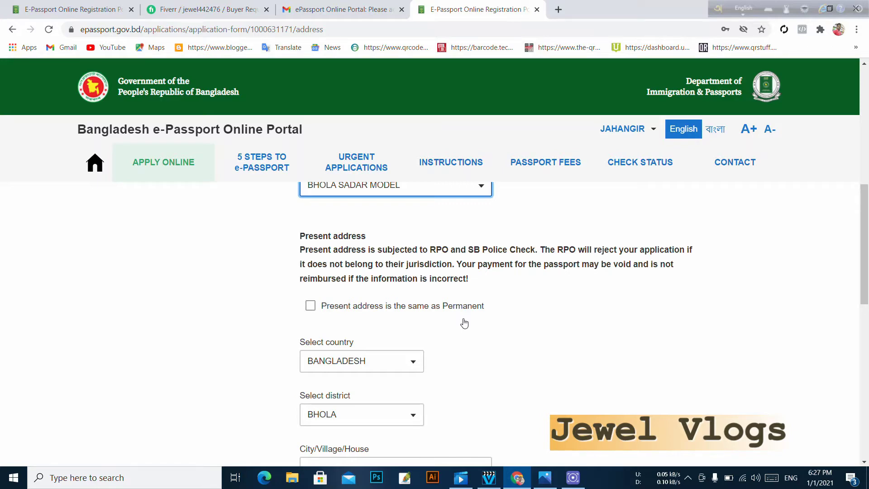
- Make present address match permanent, keep Regional Passport office BHOLA, and save the Address section
{"action": "scroll", "coordinate": [351, 332], "scroll_direction": "down", "scroll_amount": 6}
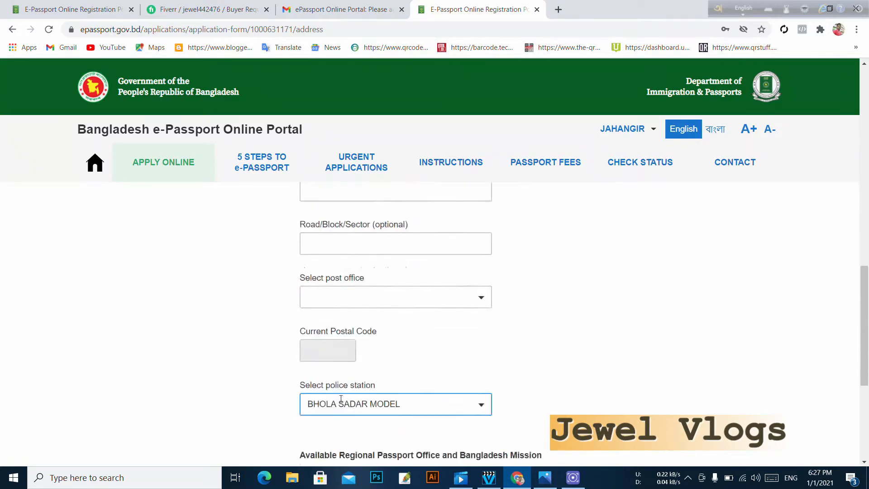
{"action": "scroll", "coordinate": [344, 390], "scroll_direction": "up", "scroll_amount": 6}
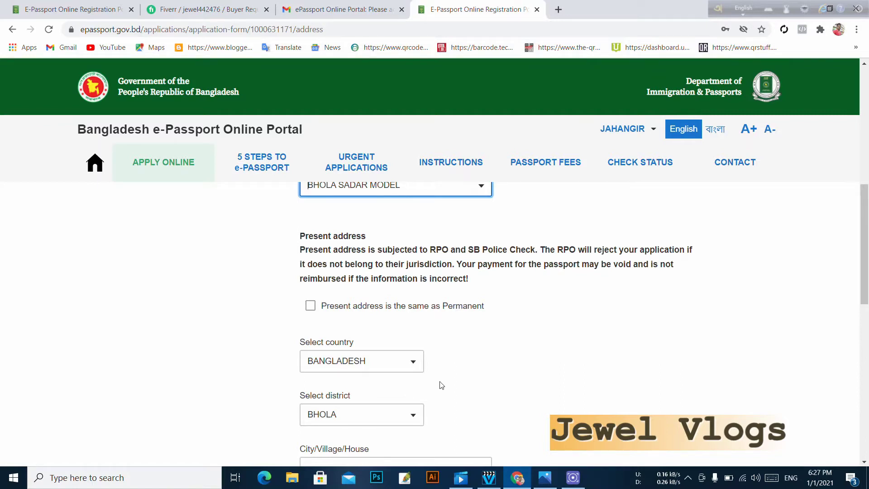
{"action": "left_click", "coordinate": [310, 306]}
{"action": "scroll", "coordinate": [476, 339], "scroll_direction": "down", "scroll_amount": 2}
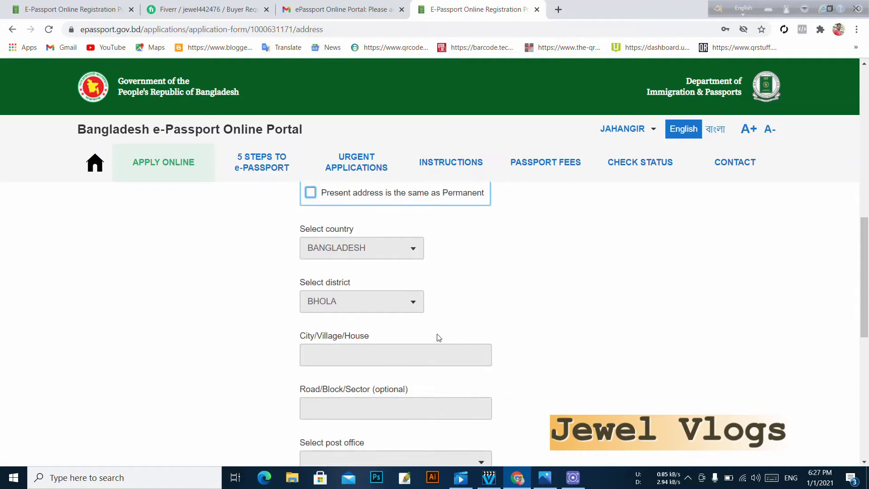
{"action": "scroll", "coordinate": [398, 326], "scroll_direction": "down", "scroll_amount": 2}
{"action": "scroll", "coordinate": [424, 310], "scroll_direction": "down", "scroll_amount": 5}
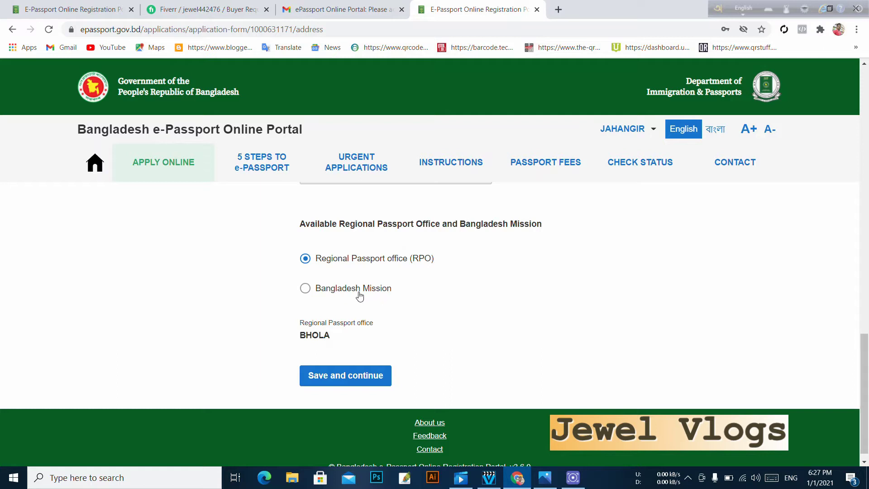
{"action": "left_click", "coordinate": [312, 292]}
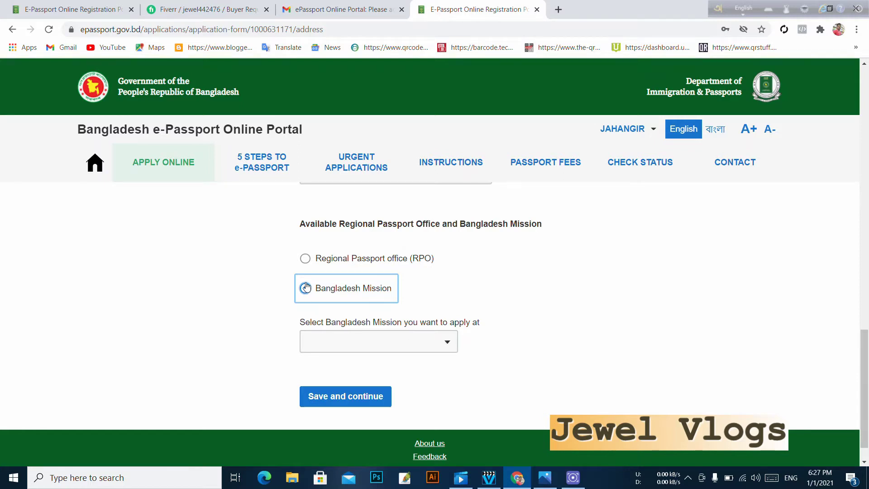
{"action": "left_click", "coordinate": [305, 258]}
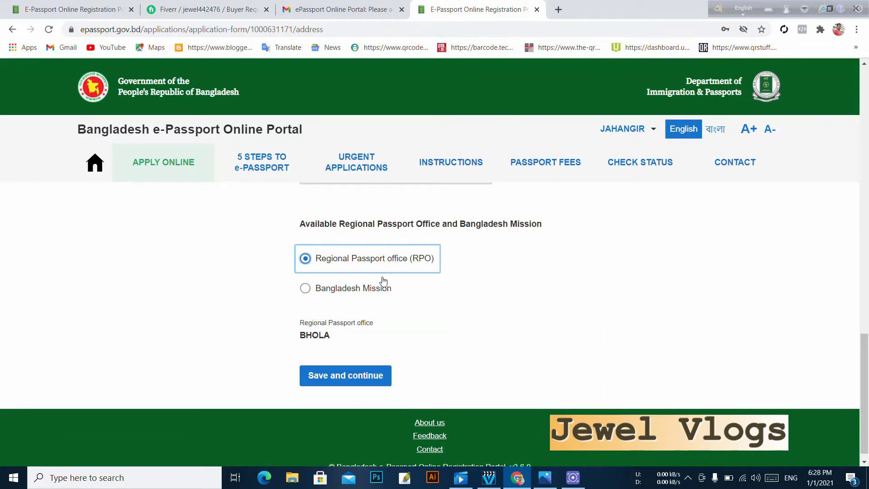
{"action": "left_click", "coordinate": [361, 379]}
- Fill in the father's name, with profession FARMER and nationality BANGLADESHI
{"action": "left_click", "coordinate": [360, 365]}
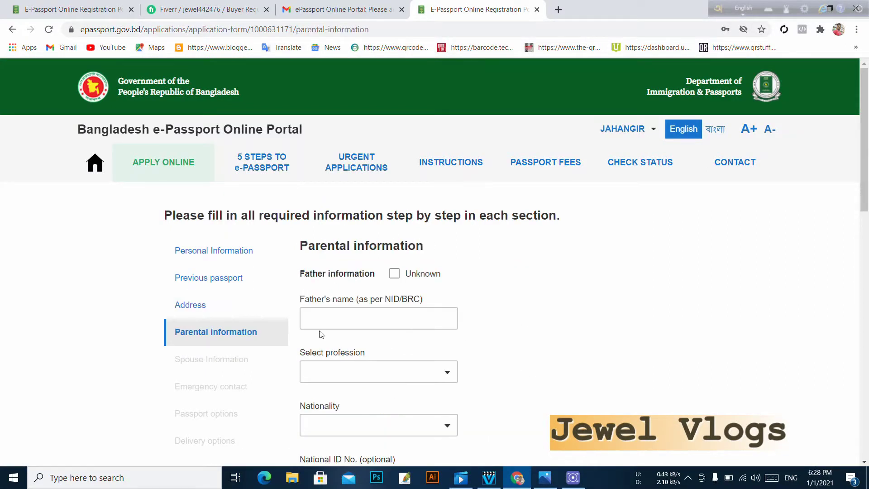
{"action": "left_click", "coordinate": [367, 327]}
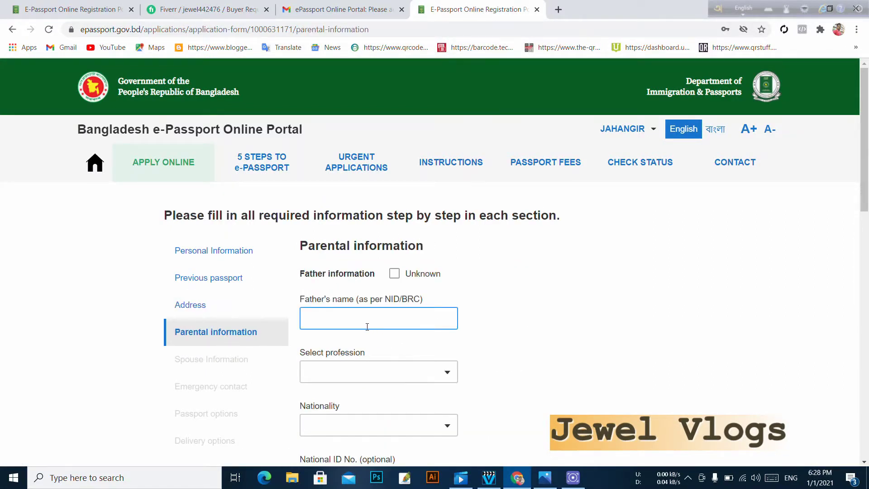
{"action": "left_click", "coordinate": [405, 337]}
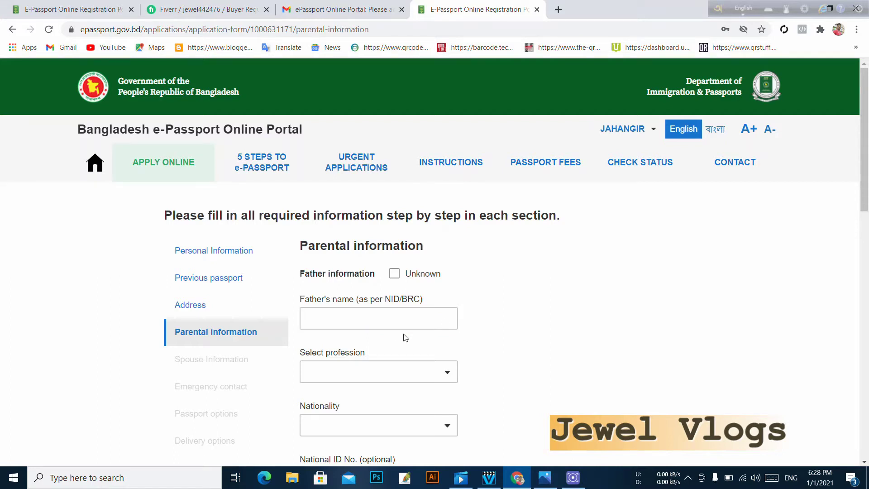
{"action": "left_click", "coordinate": [345, 325]}
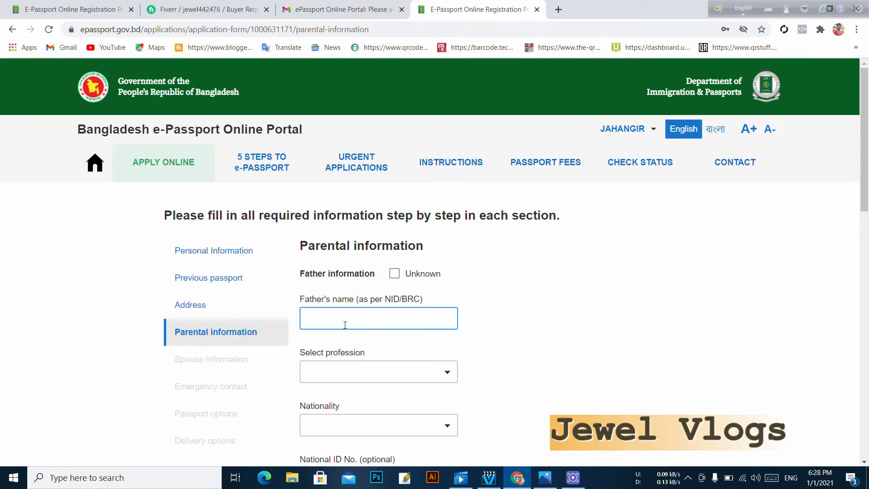
{"action": "left_click", "coordinate": [351, 322]}
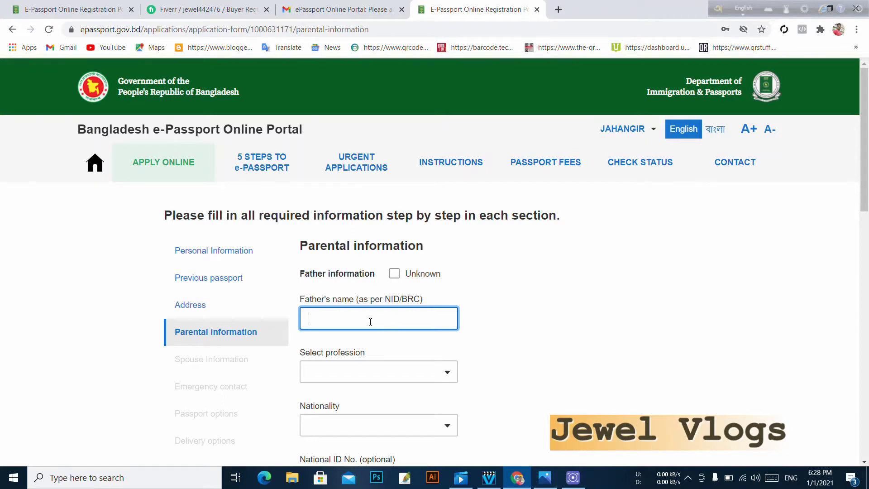
{"action": "left_click", "coordinate": [445, 375]}
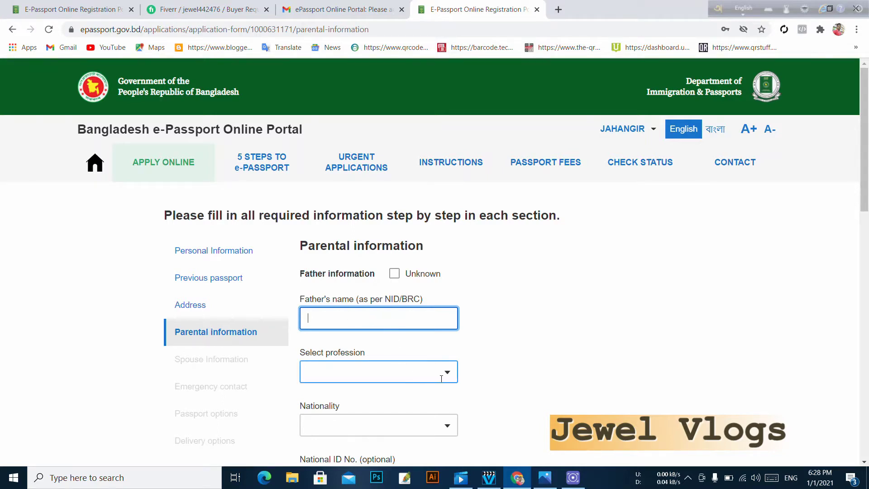
{"action": "type", "text": "F"}
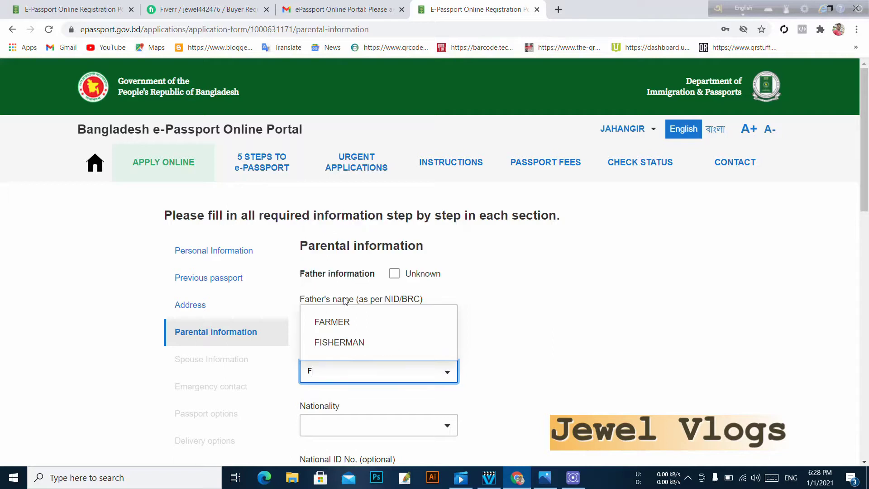
{"action": "left_click", "coordinate": [345, 323]}
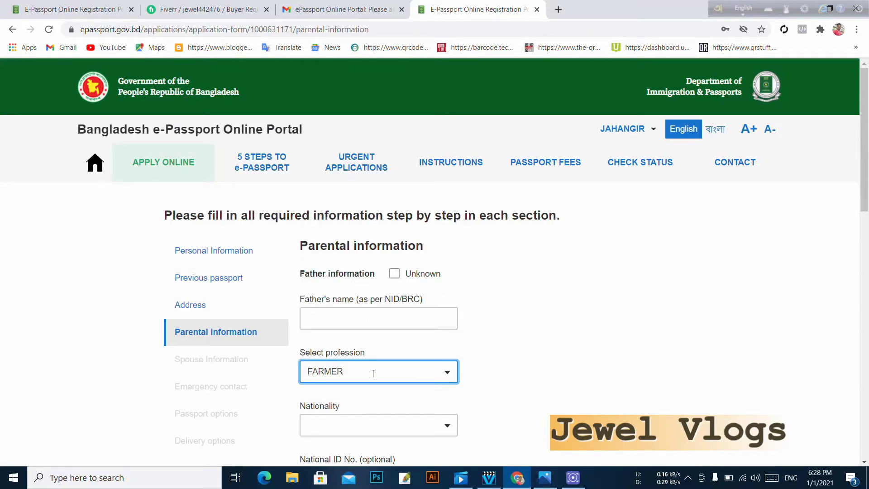
{"action": "left_click", "coordinate": [374, 424]}
{"action": "type", "text": "B"}
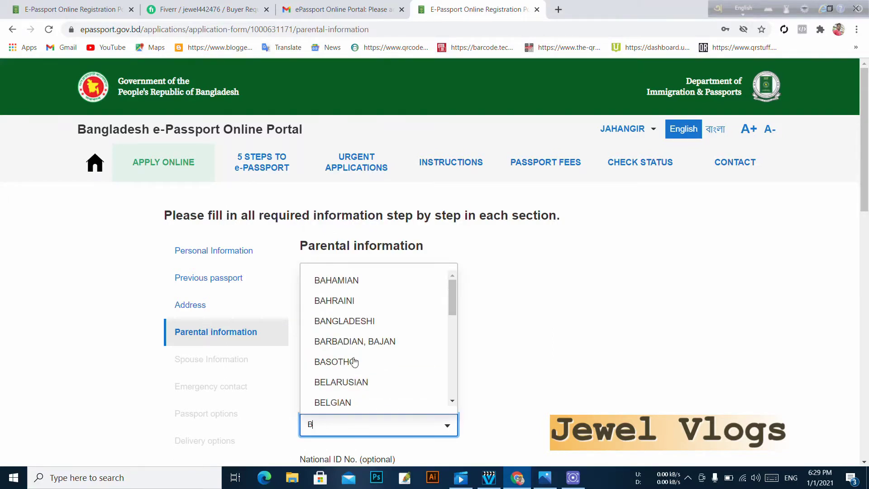
{"action": "scroll", "coordinate": [353, 389], "scroll_direction": "down", "scroll_amount": 1}
{"action": "scroll", "coordinate": [358, 303], "scroll_direction": "up", "scroll_amount": 3}
{"action": "left_click", "coordinate": [355, 320]}
- Fill in the mother's name and set her profession to HOUSE WIFE
{"action": "scroll", "coordinate": [289, 360], "scroll_direction": "down", "scroll_amount": 3}
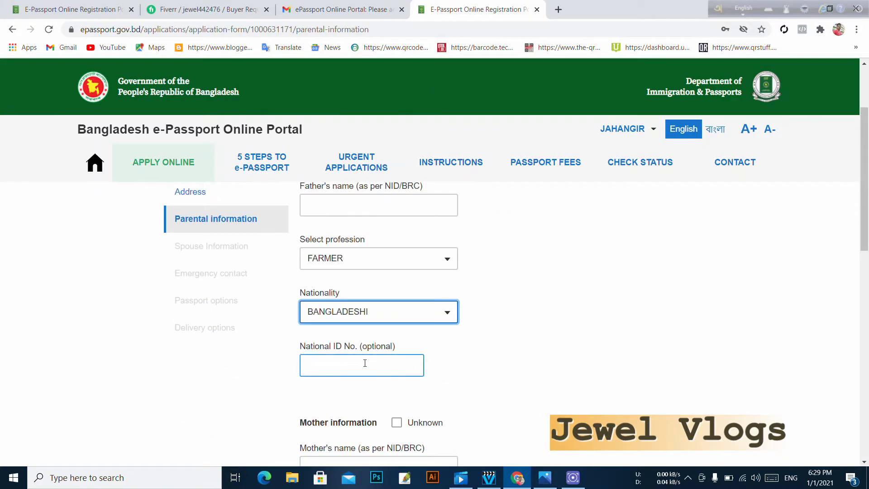
{"action": "scroll", "coordinate": [267, 356], "scroll_direction": "down", "scroll_amount": 3}
{"action": "left_click", "coordinate": [340, 350]}
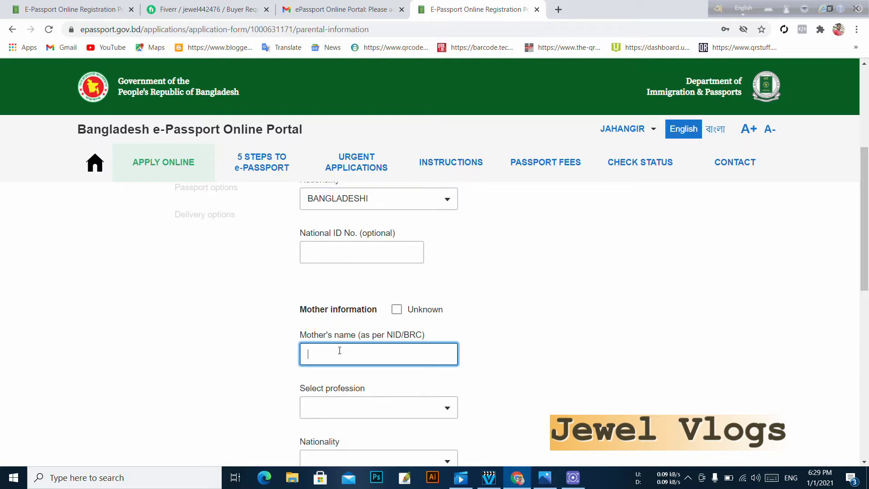
{"action": "scroll", "coordinate": [361, 369], "scroll_direction": "down", "scroll_amount": 1}
{"action": "left_click", "coordinate": [381, 347]}
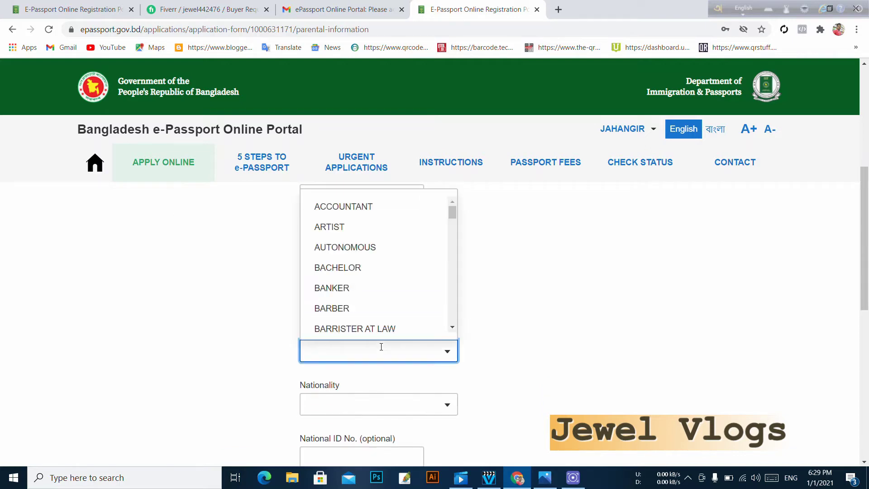
{"action": "type", "text": "H"}
{"action": "left_click", "coordinate": [358, 322]}
{"action": "scroll", "coordinate": [389, 335], "scroll_direction": "down", "scroll_amount": 2}
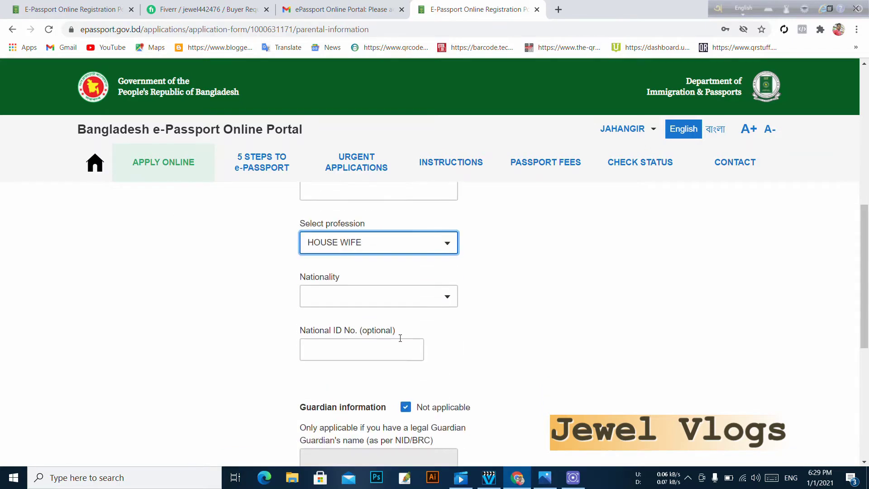
- Pick BANGLADESHI from the mother's Nationality list filtered by 'B'
{"action": "left_click", "coordinate": [365, 293]}
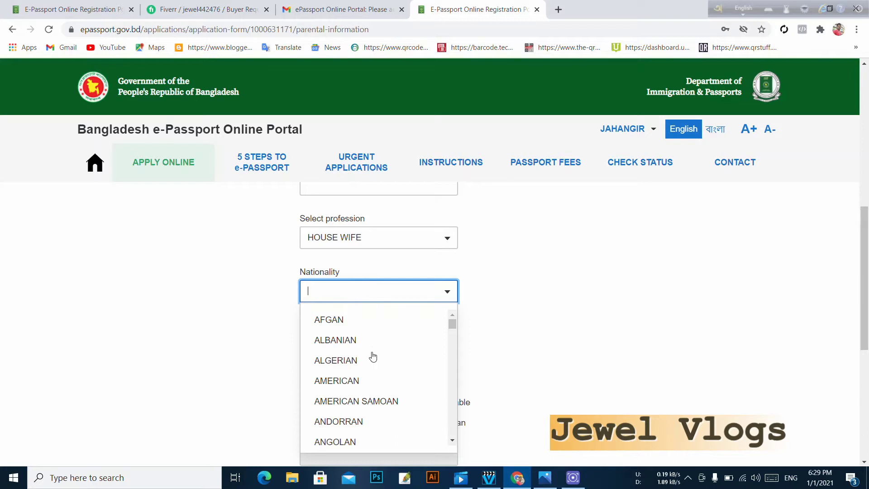
{"action": "scroll", "coordinate": [372, 371], "scroll_direction": "down", "scroll_amount": 3}
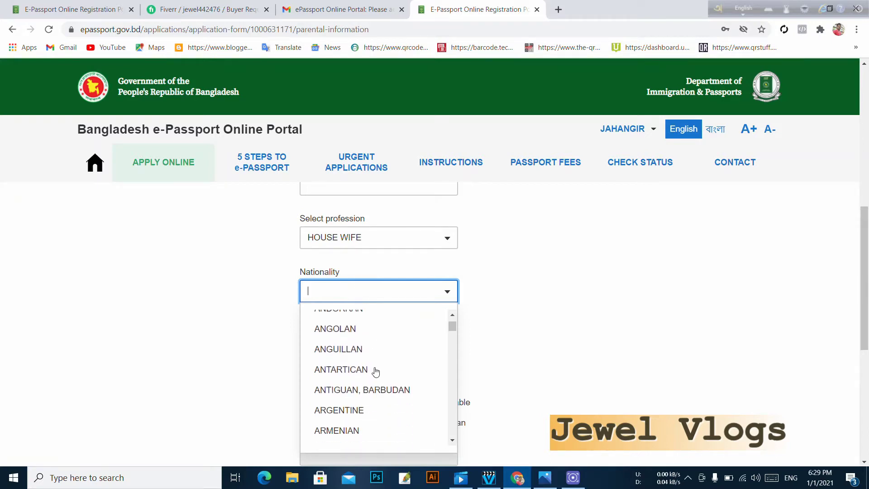
{"action": "type", "text": "B"}
{"action": "scroll", "coordinate": [357, 399], "scroll_direction": "down", "scroll_amount": 2}
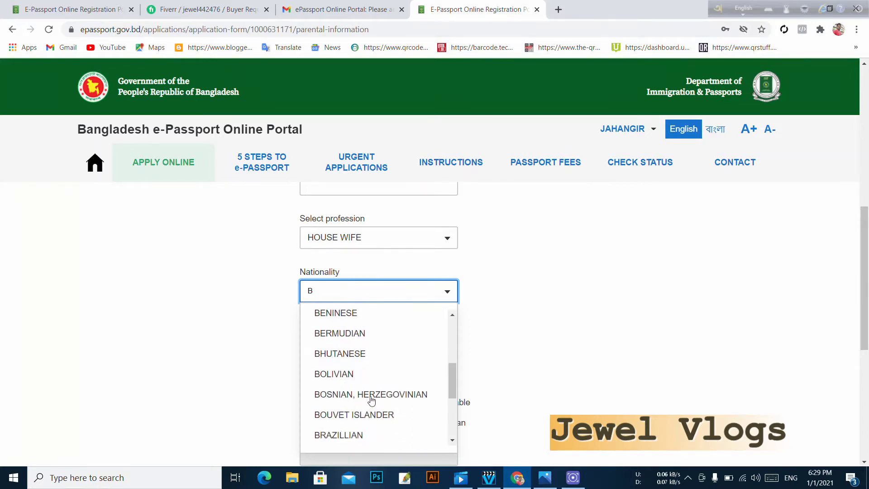
{"action": "scroll", "coordinate": [371, 398], "scroll_direction": "down", "scroll_amount": 3}
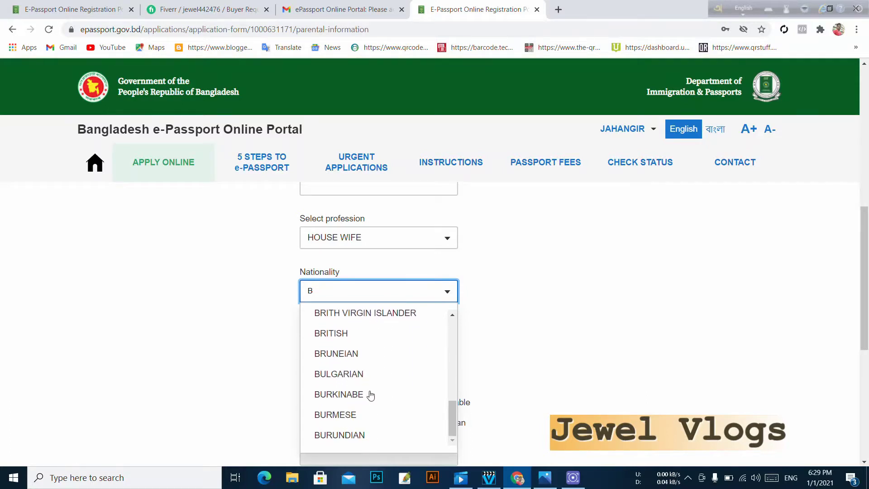
{"action": "scroll", "coordinate": [351, 386], "scroll_direction": "up", "scroll_amount": 4}
{"action": "left_click", "coordinate": [358, 332]}
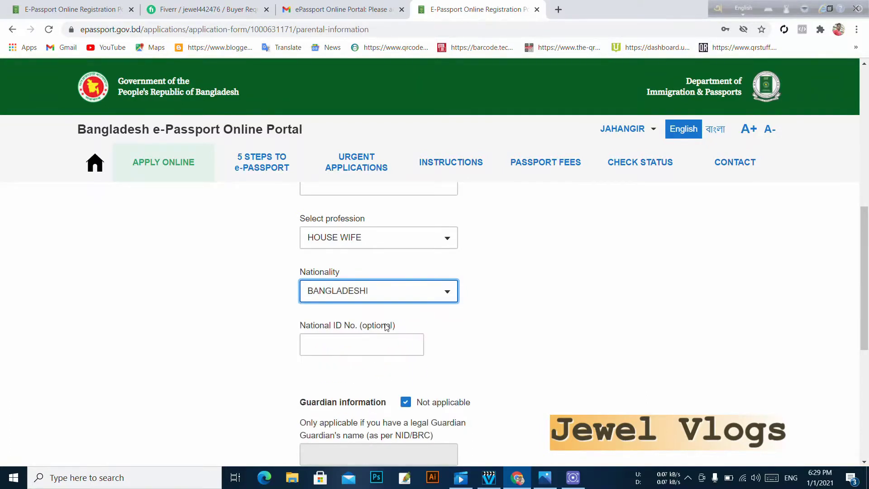
{"action": "scroll", "coordinate": [407, 342], "scroll_direction": "down", "scroll_amount": 2}
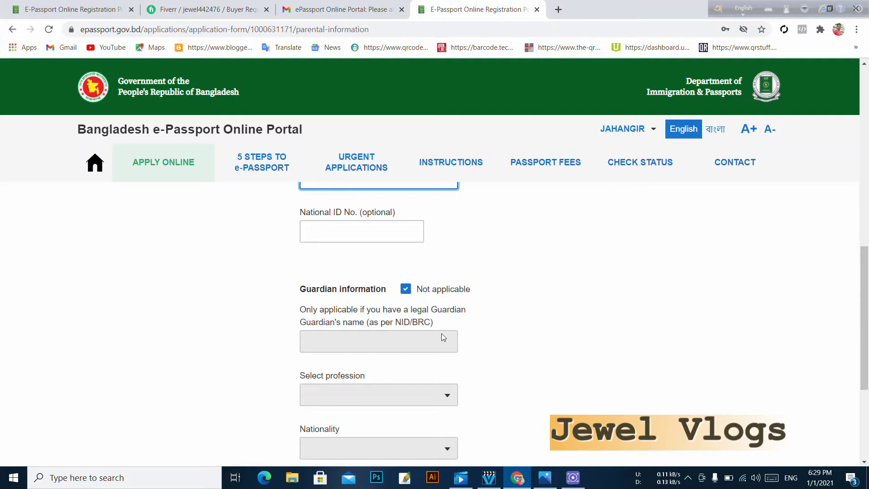
{"action": "scroll", "coordinate": [461, 333], "scroll_direction": "down", "scroll_amount": 3}
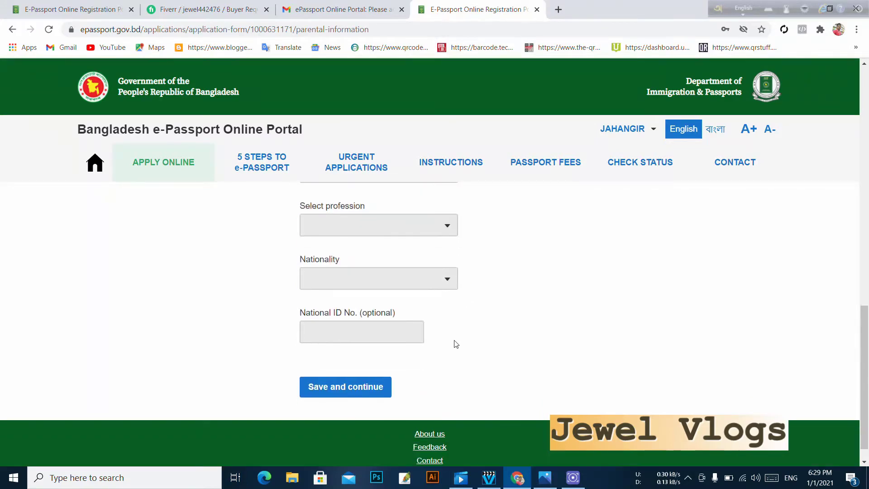
{"action": "scroll", "coordinate": [454, 344], "scroll_direction": "up", "scroll_amount": 3}
{"action": "scroll", "coordinate": [384, 330], "scroll_direction": "up", "scroll_amount": 8}
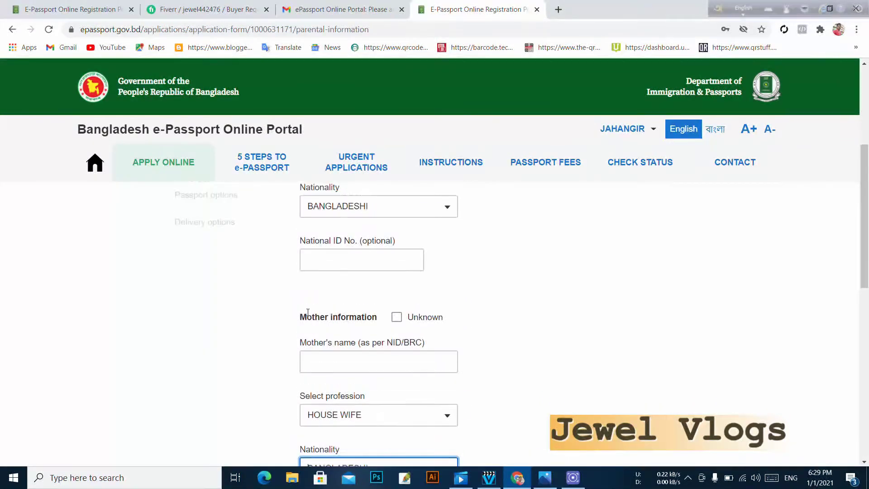
- Enter the father's name in the Parental information form, correcting a typo
{"action": "left_click", "coordinate": [361, 259]}
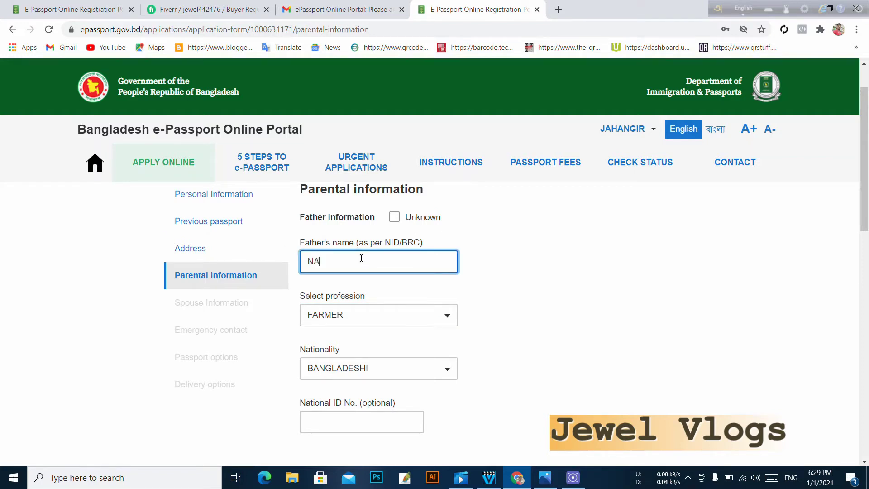
- Enter the mother's name and save the parental details
{"action": "scroll", "coordinate": [368, 272], "scroll_direction": "down", "scroll_amount": 3}
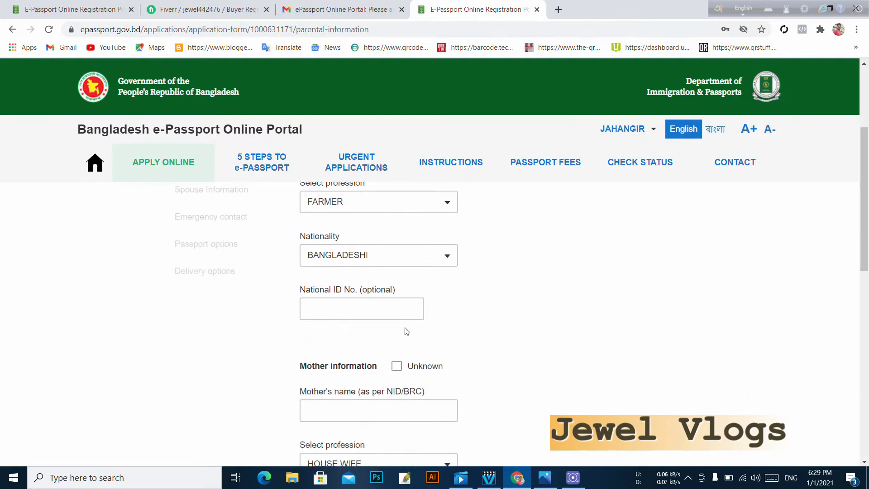
{"action": "scroll", "coordinate": [453, 384], "scroll_direction": "down", "scroll_amount": 1}
{"action": "left_click", "coordinate": [404, 358]}
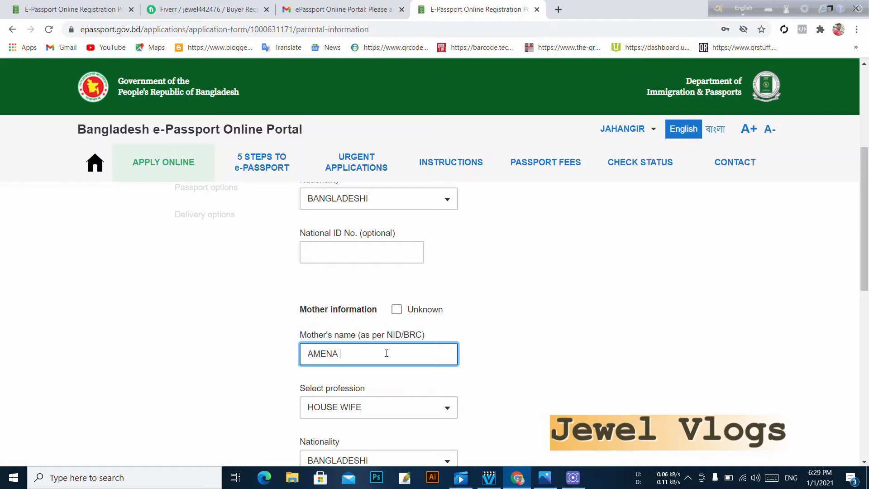
{"action": "type", "text": "HATON"}
{"action": "scroll", "coordinate": [387, 353], "scroll_direction": "down", "scroll_amount": 7}
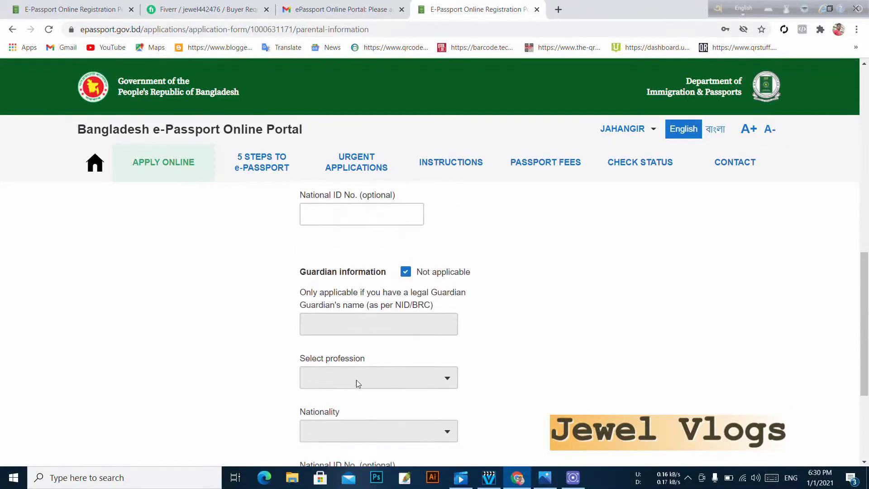
{"action": "scroll", "coordinate": [358, 383], "scroll_direction": "down", "scroll_amount": 4}
{"action": "left_click", "coordinate": [362, 364]}
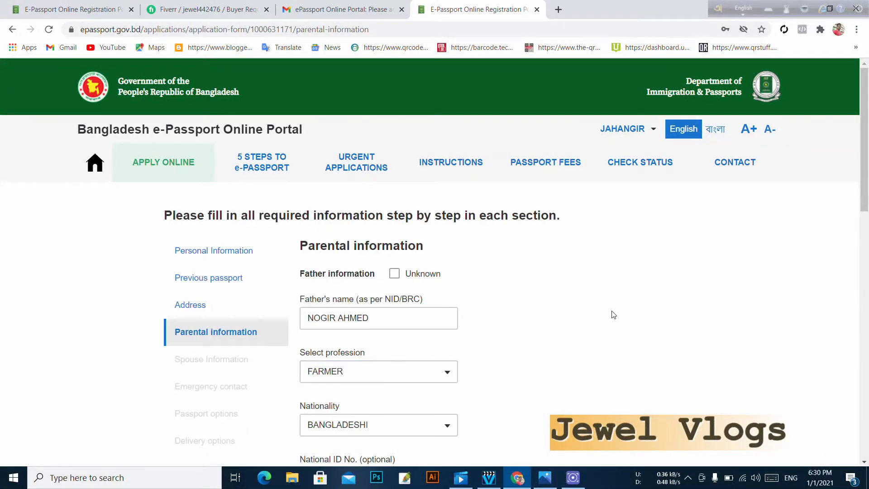
- Set marital status to MARRIED and attempt to save the spouse details
{"action": "left_click", "coordinate": [445, 288]}
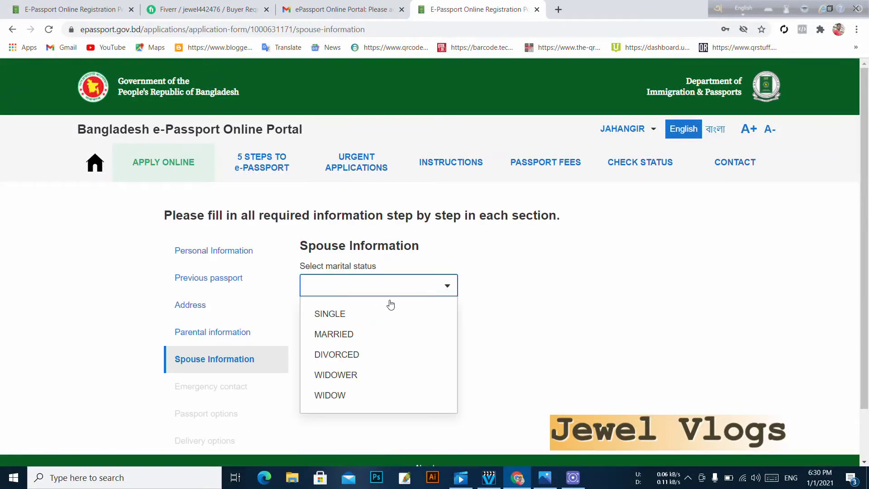
{"action": "left_click", "coordinate": [353, 334]}
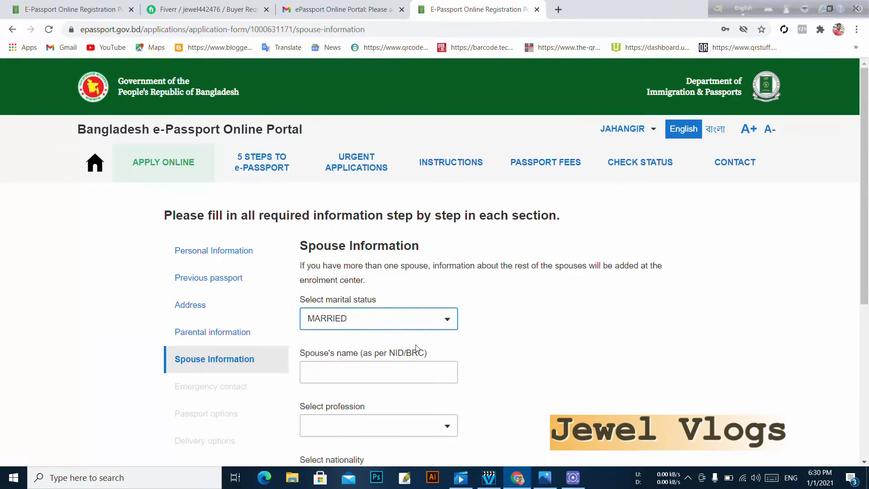
{"action": "scroll", "coordinate": [299, 401], "scroll_direction": "down", "scroll_amount": 3}
{"action": "left_click", "coordinate": [331, 266]}
{"action": "scroll", "coordinate": [344, 326], "scroll_direction": "down", "scroll_amount": 4}
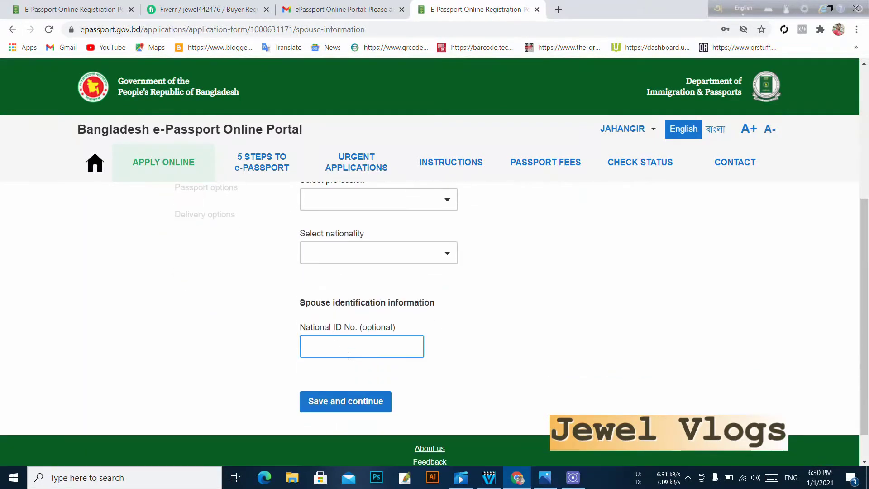
{"action": "left_click", "coordinate": [357, 371]}
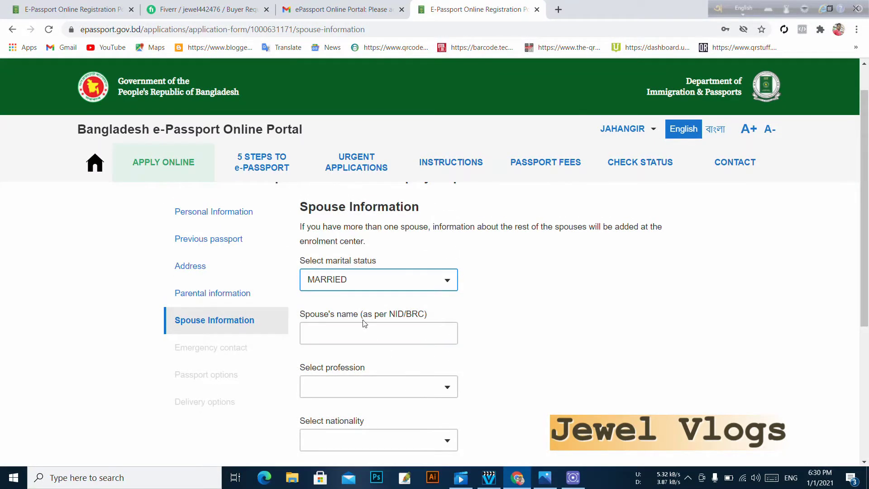
- Change marital status to SINGLE, save it, and return to Spouse Information
{"action": "left_click", "coordinate": [374, 288]}
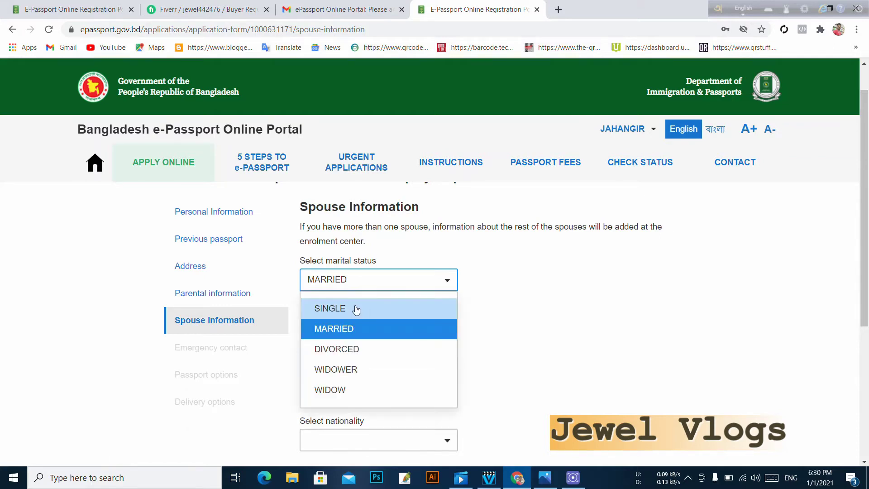
{"action": "left_click", "coordinate": [356, 309]}
{"action": "left_click", "coordinate": [347, 301]}
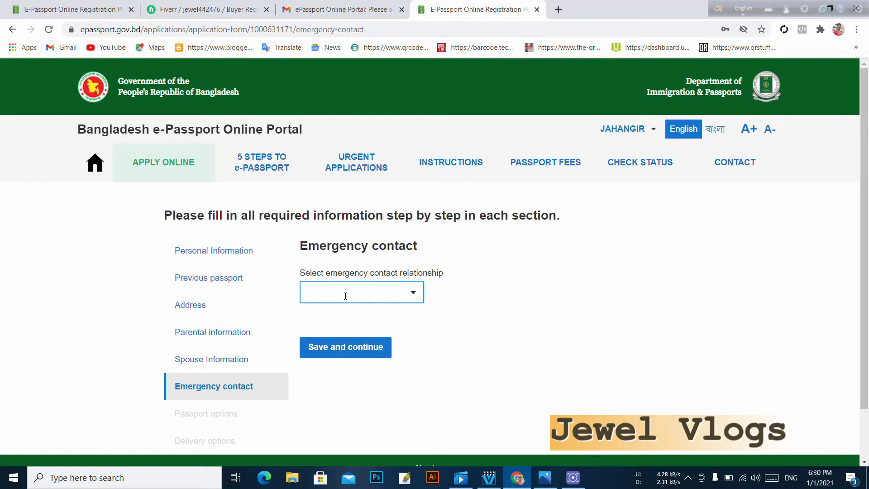
{"action": "left_click", "coordinate": [217, 360]}
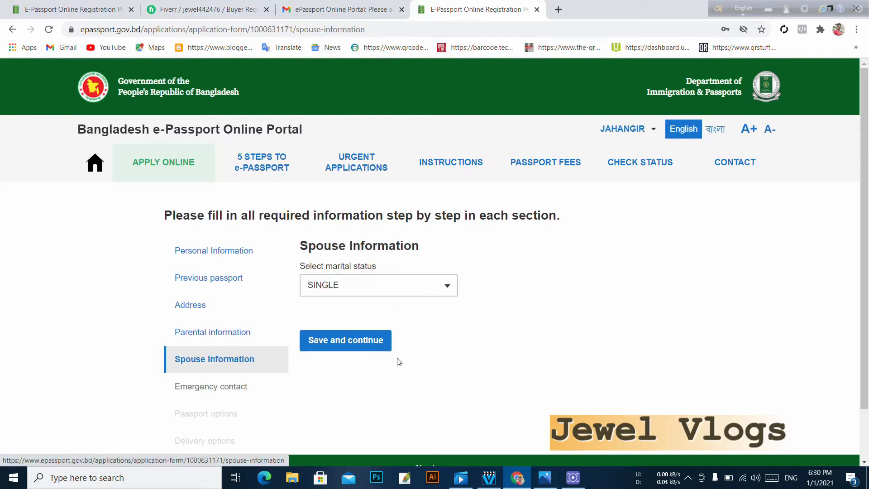
- Switch marital status to MARRIED and look through the spouse profession list without choosing
{"action": "left_click", "coordinate": [443, 291]}
{"action": "left_click", "coordinate": [374, 334]}
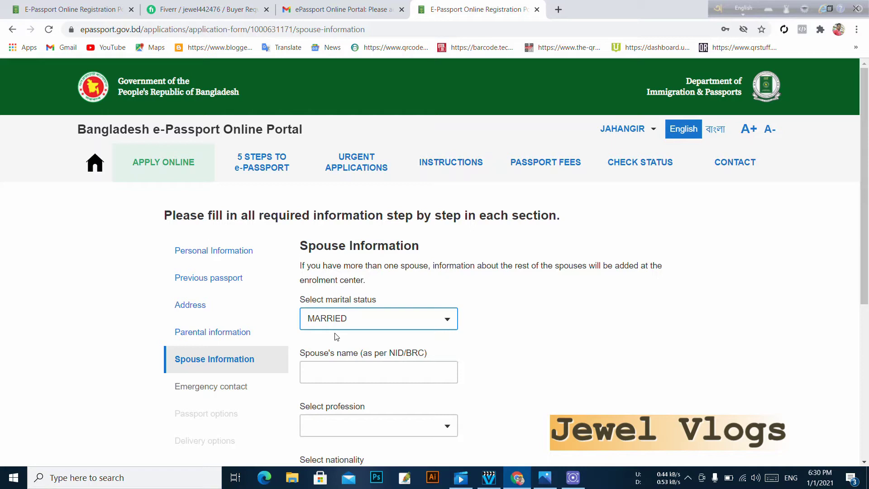
{"action": "scroll", "coordinate": [483, 362], "scroll_direction": "down", "scroll_amount": 1}
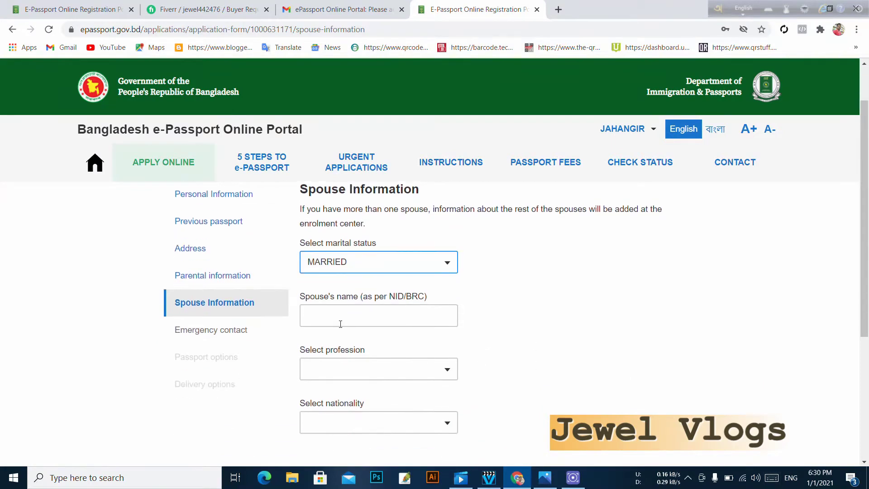
{"action": "left_click", "coordinate": [374, 310]}
{"action": "left_click", "coordinate": [381, 309]}
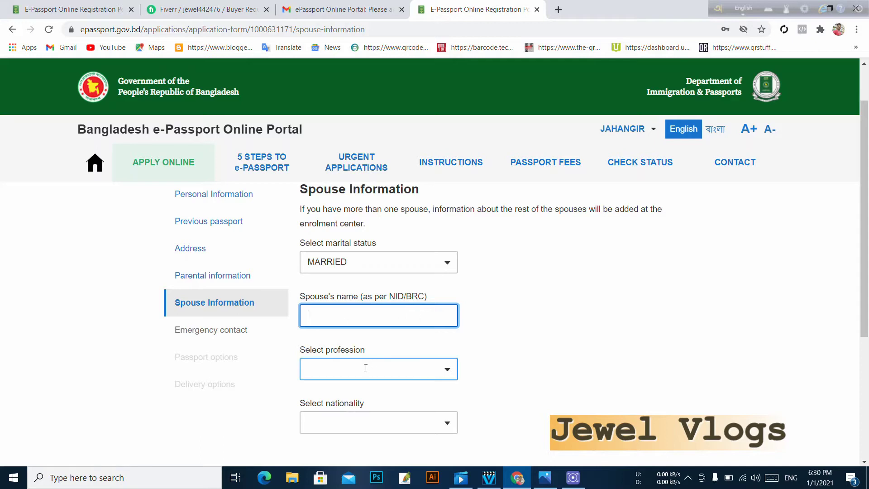
{"action": "left_click", "coordinate": [390, 369]}
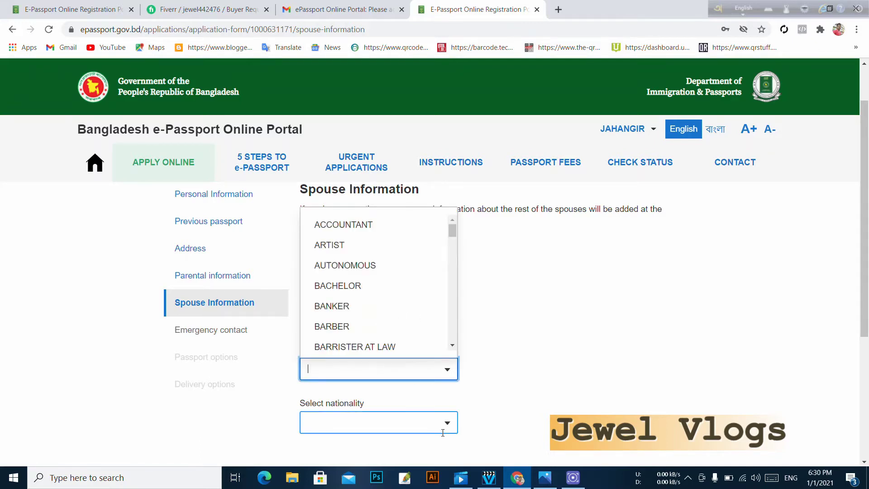
{"action": "scroll", "coordinate": [370, 398], "scroll_direction": "down", "scroll_amount": 4}
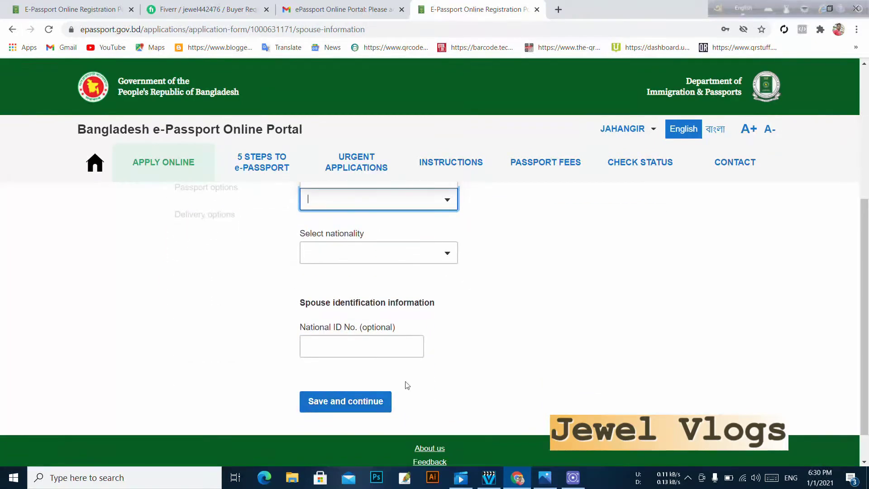
{"action": "scroll", "coordinate": [481, 363], "scroll_direction": "up", "scroll_amount": 4}
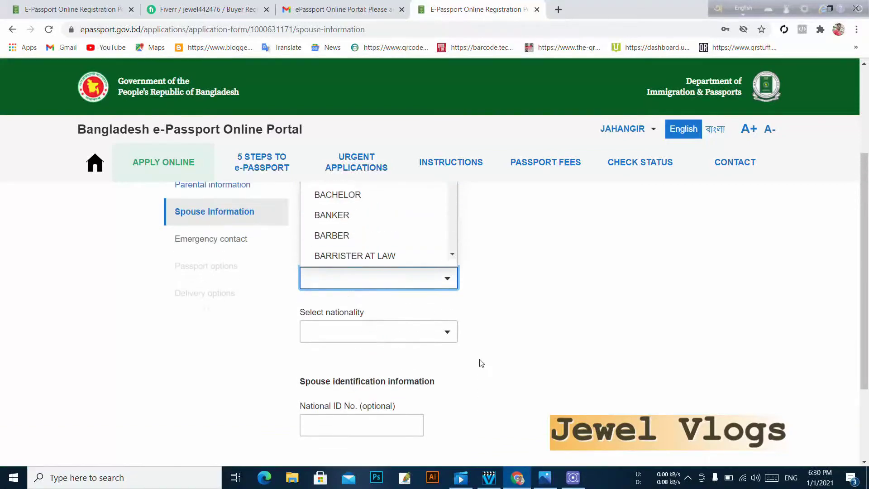
{"action": "left_click", "coordinate": [564, 300]}
- Revert marital status to SINGLE, save, and open the emergency contact relationship options
{"action": "left_click", "coordinate": [383, 265]}
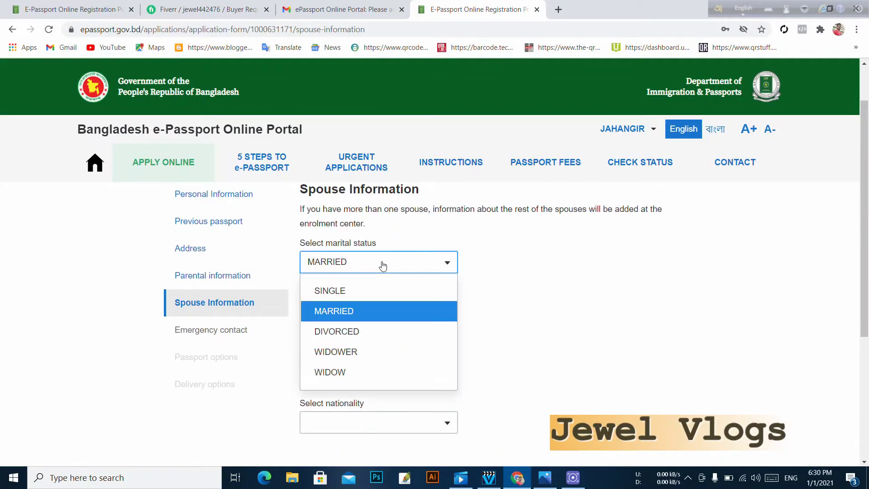
{"action": "left_click", "coordinate": [368, 289]}
{"action": "scroll", "coordinate": [385, 290], "scroll_direction": "up", "scroll_amount": 1}
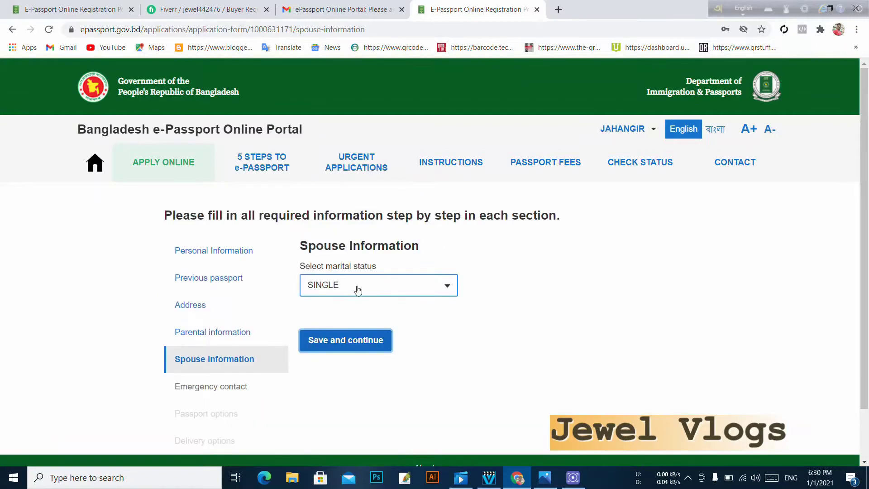
{"action": "left_click", "coordinate": [366, 339]}
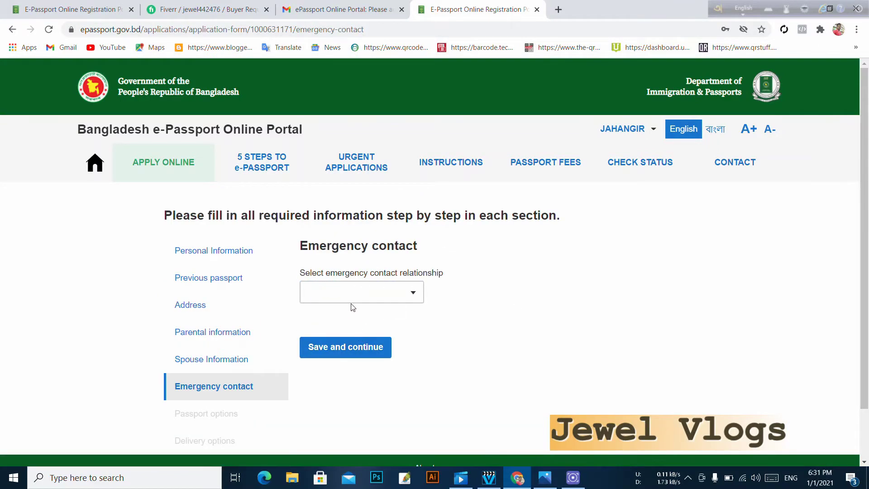
{"action": "left_click", "coordinate": [400, 294]}
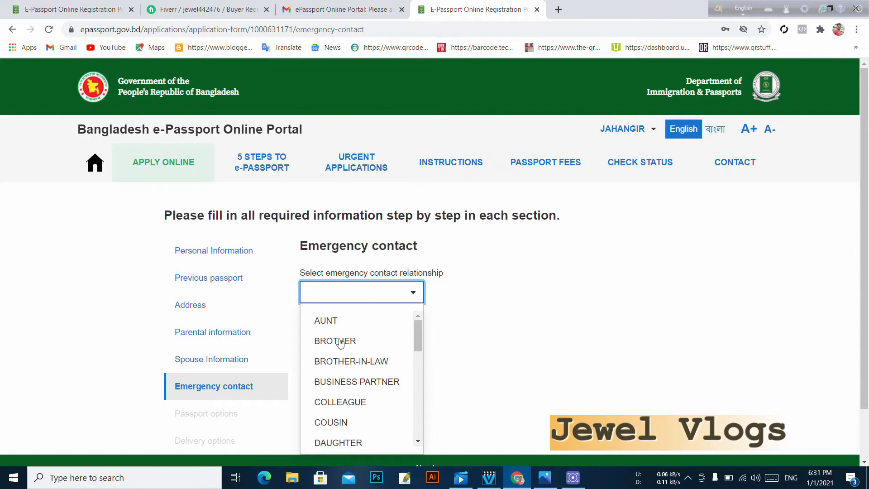
- Choose FATHER as the emergency contact relationship, auto-filling the father's name
{"action": "scroll", "coordinate": [355, 395], "scroll_direction": "down", "scroll_amount": 1}
{"action": "scroll", "coordinate": [355, 399], "scroll_direction": "down", "scroll_amount": 2}
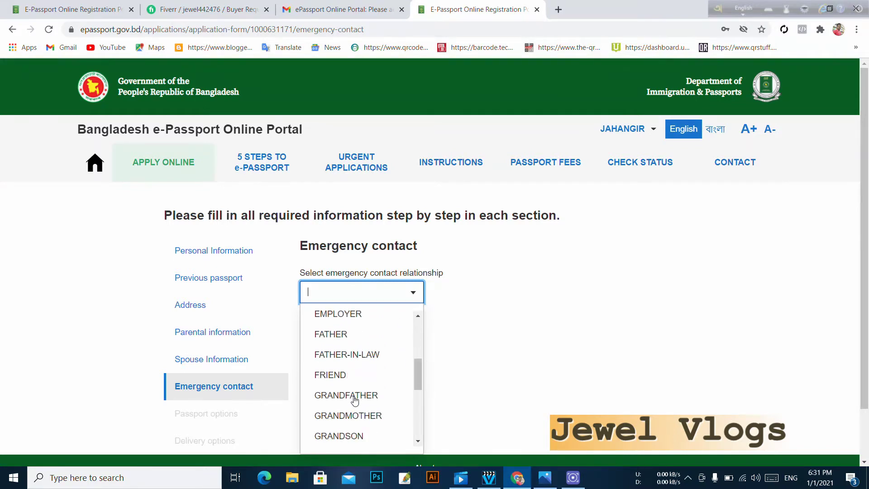
{"action": "scroll", "coordinate": [355, 399], "scroll_direction": "down", "scroll_amount": 1}
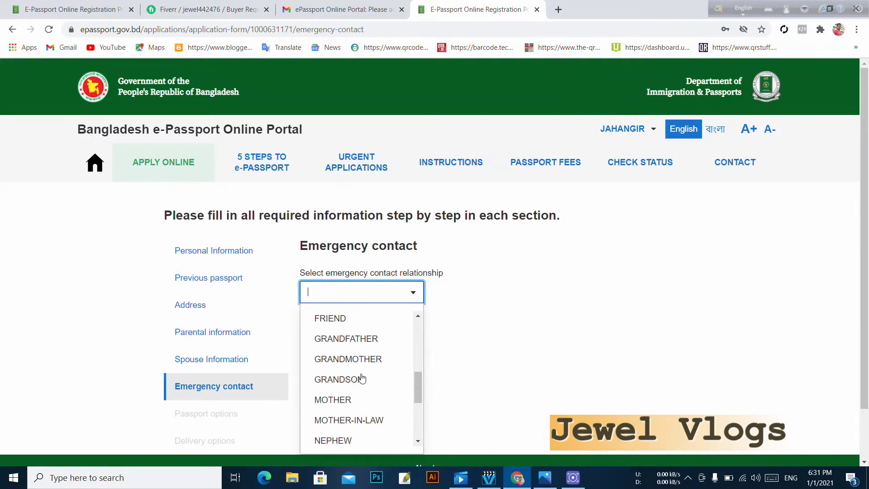
{"action": "scroll", "coordinate": [362, 378], "scroll_direction": "up", "scroll_amount": 3}
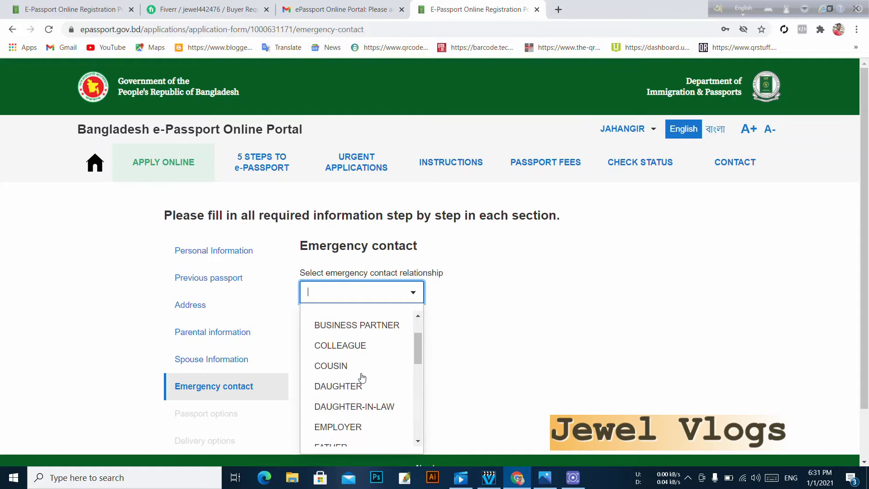
{"action": "scroll", "coordinate": [362, 378], "scroll_direction": "up", "scroll_amount": 1}
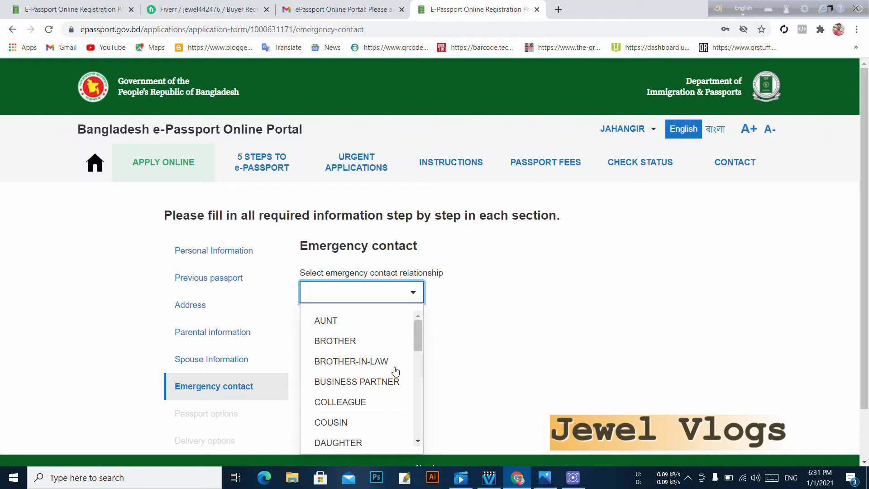
{"action": "scroll", "coordinate": [394, 390], "scroll_direction": "down", "scroll_amount": 2}
{"action": "scroll", "coordinate": [393, 394], "scroll_direction": "down", "scroll_amount": 2}
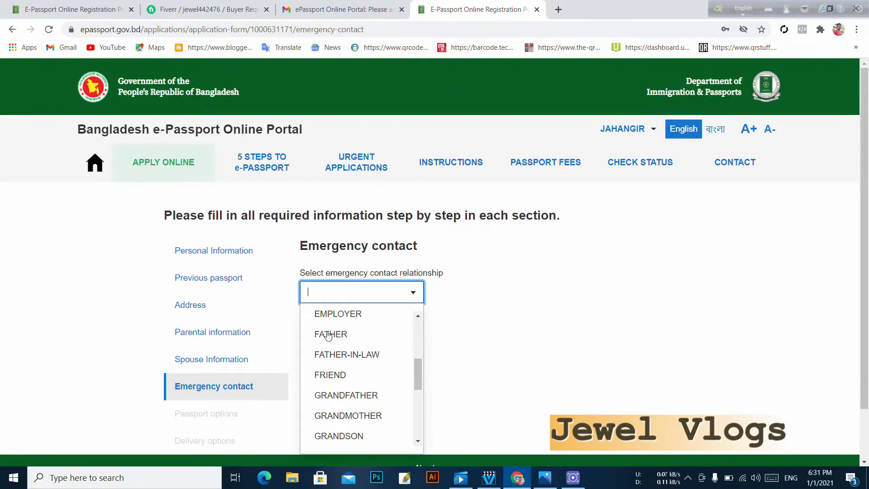
{"action": "left_click", "coordinate": [328, 336]}
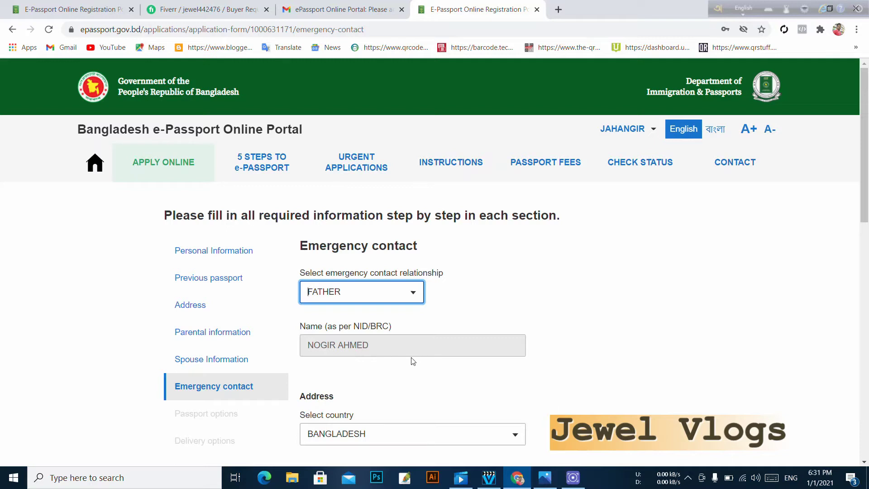
{"action": "scroll", "coordinate": [369, 369], "scroll_direction": "down", "scroll_amount": 2}
{"action": "left_click", "coordinate": [364, 374]}
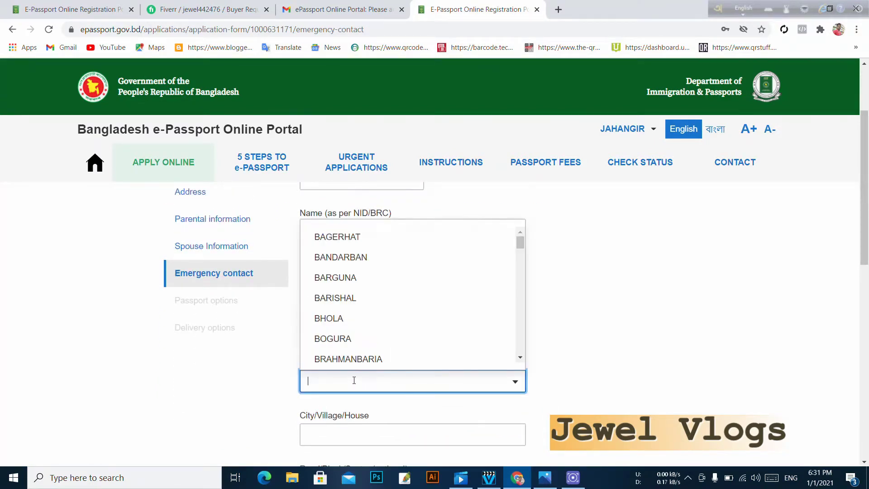
{"action": "left_click", "coordinate": [351, 324]}
{"action": "scroll", "coordinate": [317, 405], "scroll_direction": "down", "scroll_amount": 1}
{"action": "left_click", "coordinate": [345, 386]}
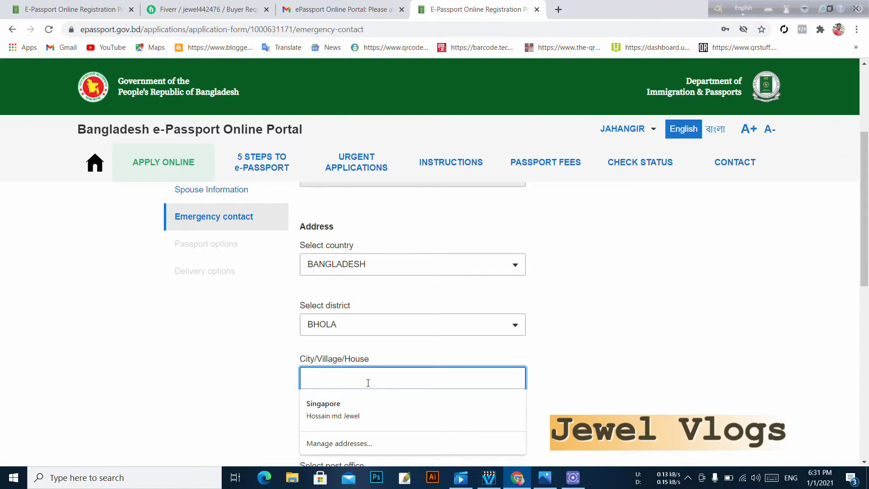
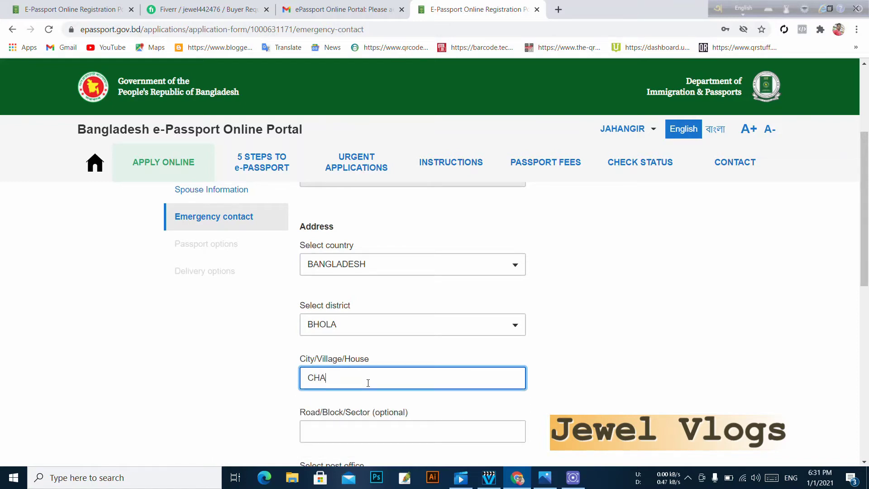
- Pick the contact's post office and the BHOLA SADAR MODEL police station
{"action": "scroll", "coordinate": [447, 381], "scroll_direction": "down", "scroll_amount": 2}
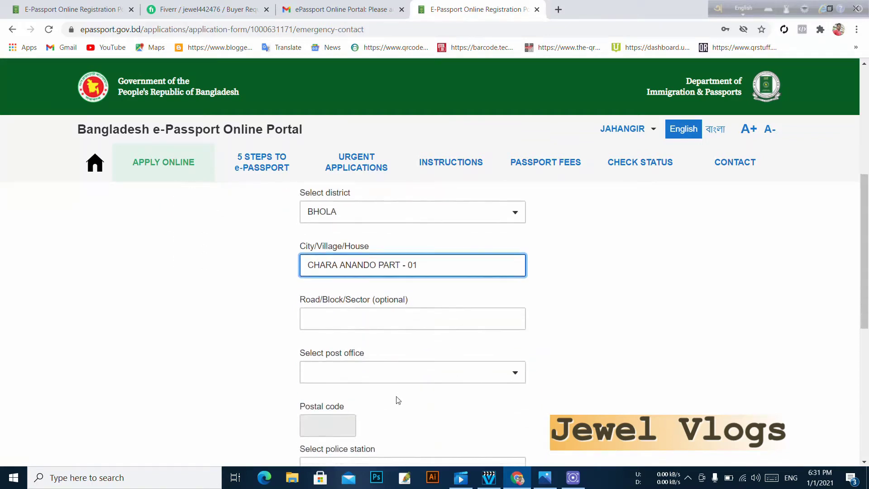
{"action": "left_click", "coordinate": [377, 369]}
{"action": "scroll", "coordinate": [414, 299], "scroll_direction": "down", "scroll_amount": 10}
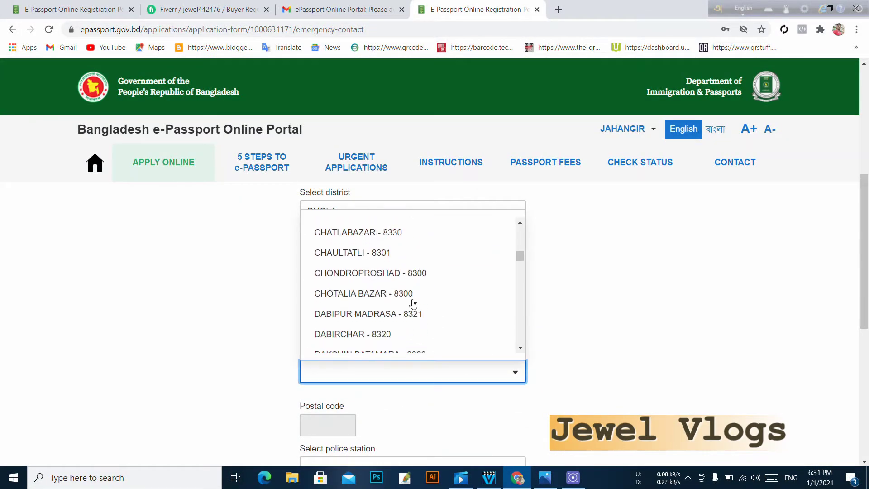
{"action": "scroll", "coordinate": [413, 304], "scroll_direction": "down", "scroll_amount": 2}
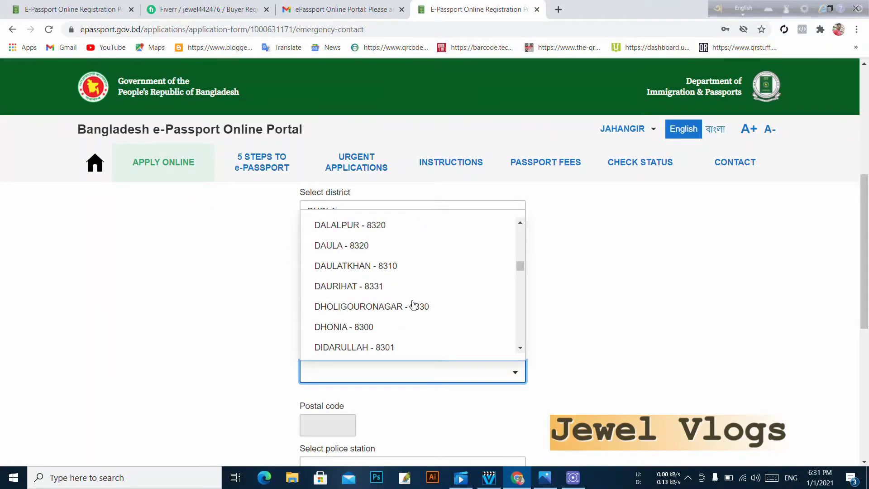
{"action": "scroll", "coordinate": [414, 304], "scroll_direction": "down", "scroll_amount": 6}
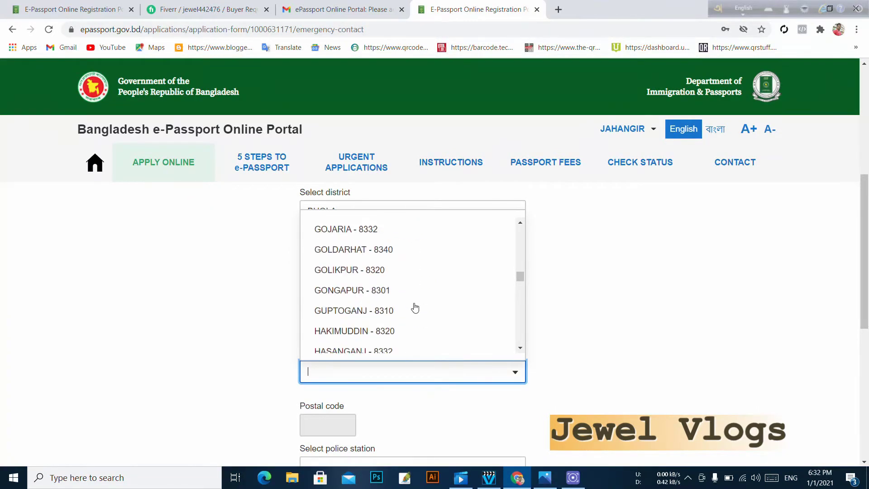
{"action": "scroll", "coordinate": [413, 304], "scroll_direction": "down", "scroll_amount": 4}
{"action": "left_click", "coordinate": [372, 274]}
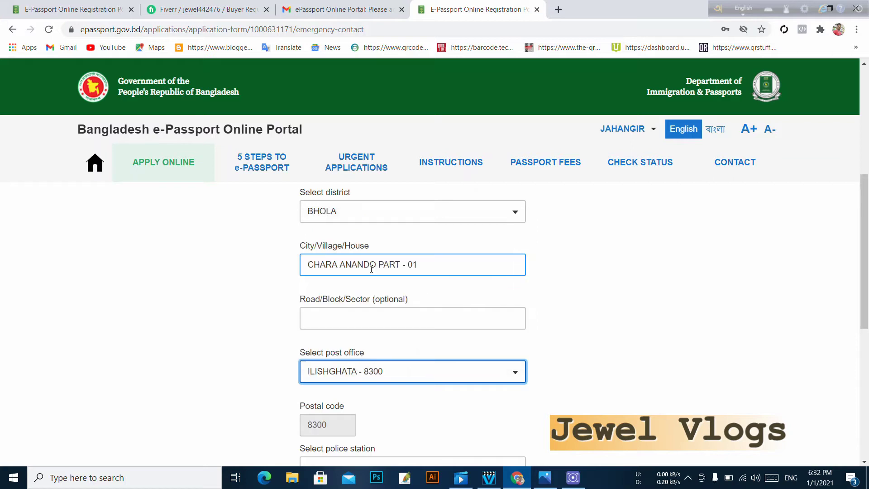
{"action": "scroll", "coordinate": [412, 337], "scroll_direction": "down", "scroll_amount": 2}
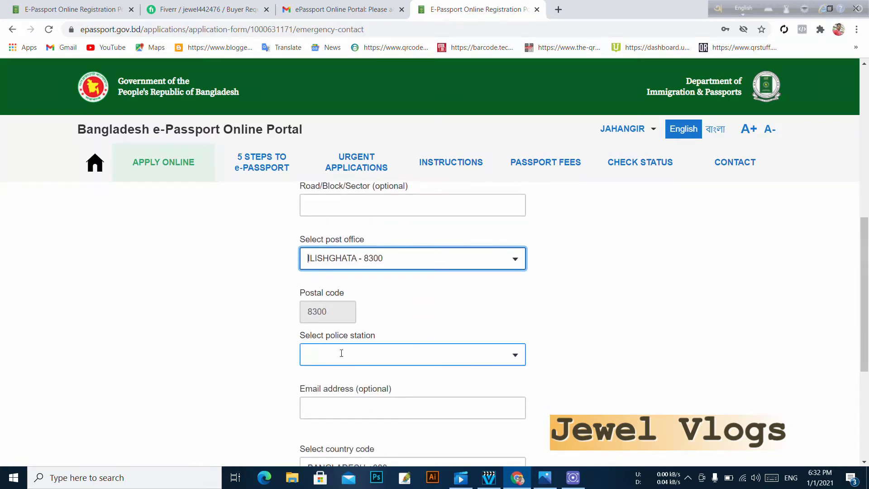
{"action": "left_click", "coordinate": [403, 354]}
{"action": "left_click", "coordinate": [393, 208]}
- Keep the +880 country code and enter the contact's phone number
{"action": "scroll", "coordinate": [385, 405], "scroll_direction": "down", "scroll_amount": 1}
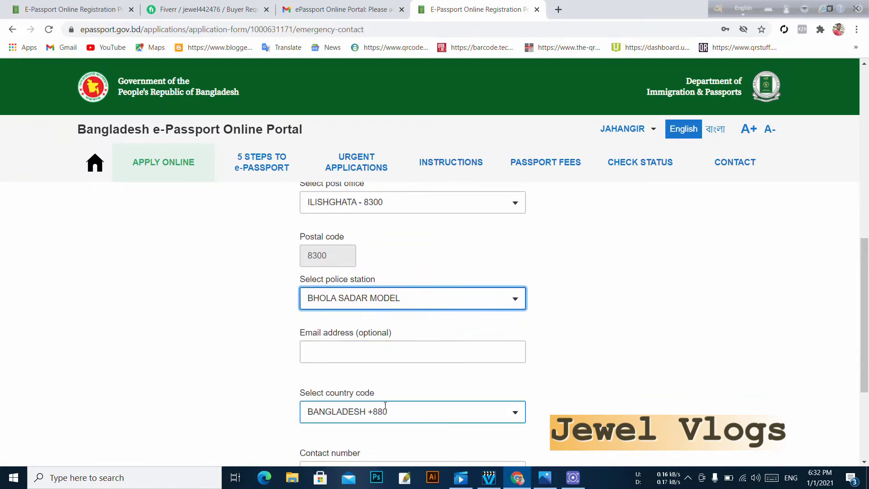
{"action": "scroll", "coordinate": [393, 356], "scroll_direction": "down", "scroll_amount": 1}
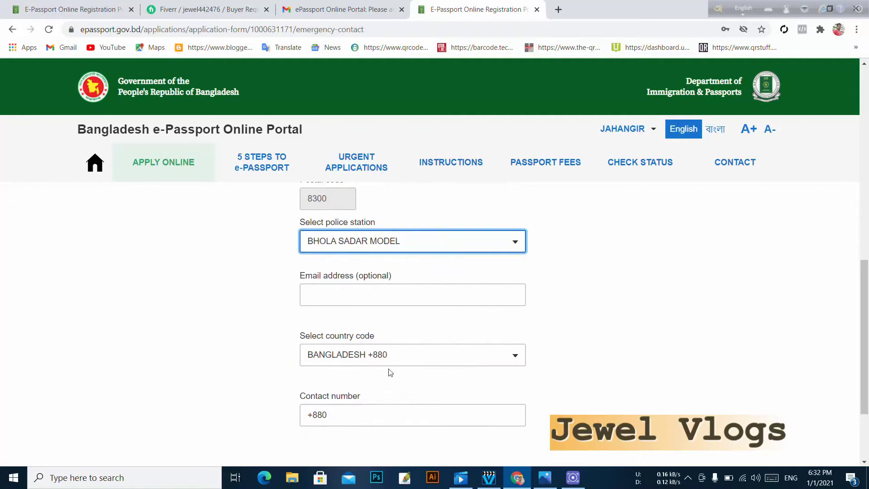
{"action": "left_click", "coordinate": [467, 363]}
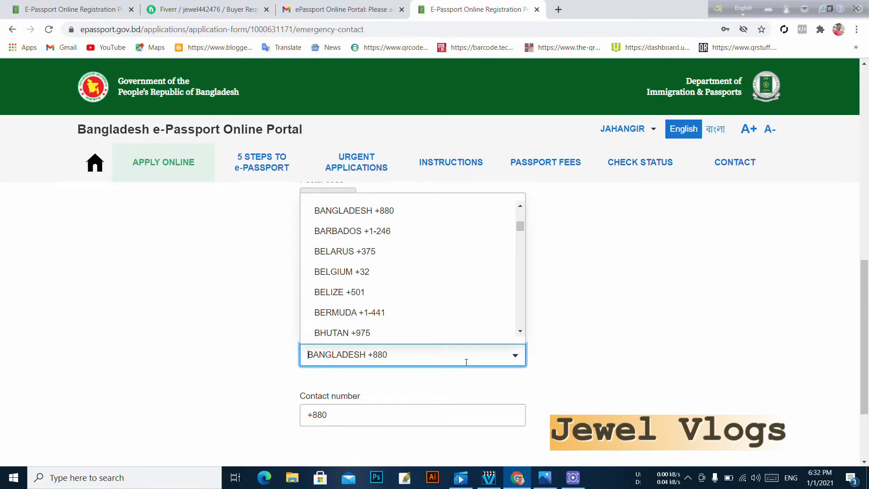
{"action": "left_click", "coordinate": [370, 416]}
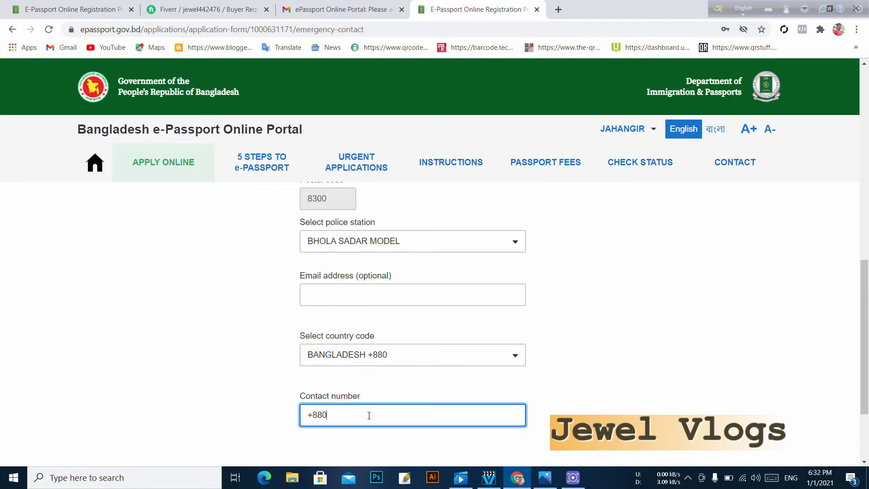
{"action": "left_click", "coordinate": [481, 457]}
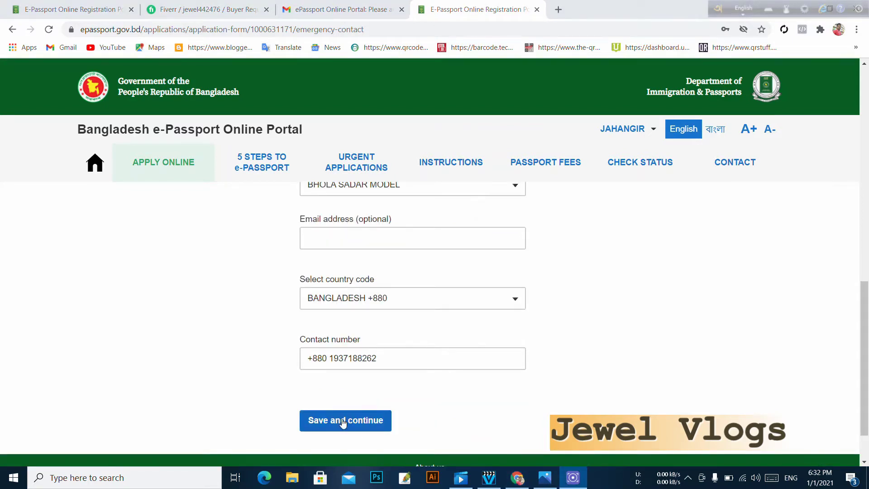
- Save the emergency contact details and continue to passport options
{"action": "left_click", "coordinate": [343, 422]}
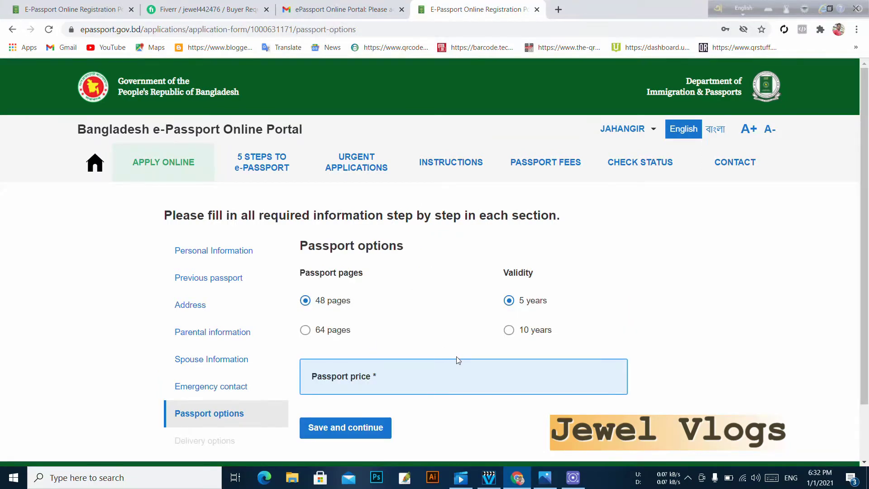
{"action": "scroll", "coordinate": [232, 398], "scroll_direction": "down", "scroll_amount": 1}
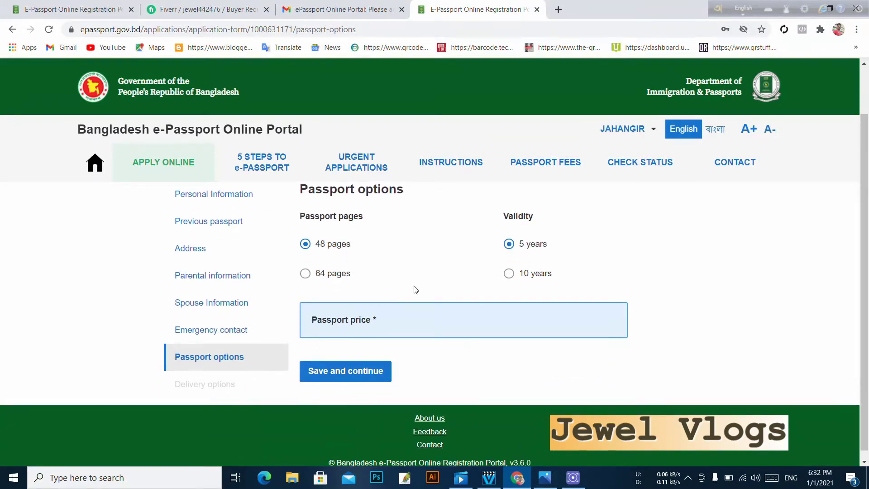
{"action": "scroll", "coordinate": [416, 289], "scroll_direction": "up", "scroll_amount": 1}
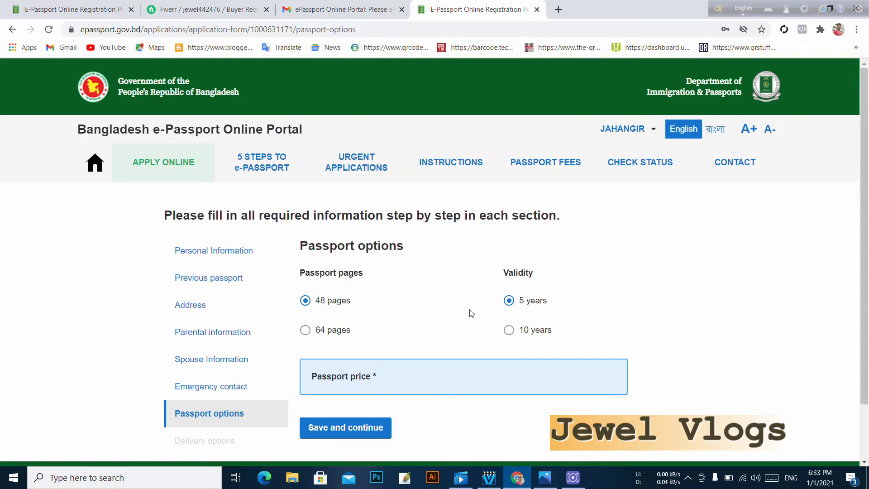
- Choose 48 pages with 10-year validity and save the passport options
{"action": "left_click", "coordinate": [524, 303]}
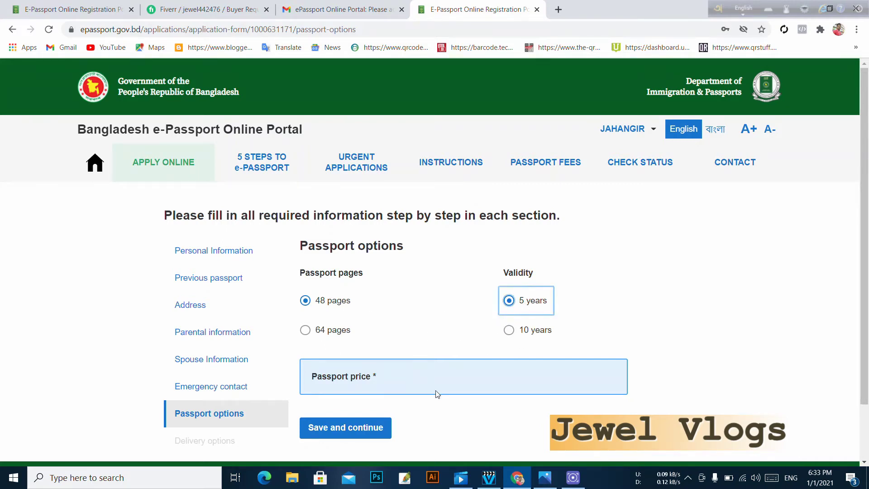
{"action": "scroll", "coordinate": [460, 384], "scroll_direction": "down", "scroll_amount": 1}
{"action": "left_click", "coordinate": [462, 318]}
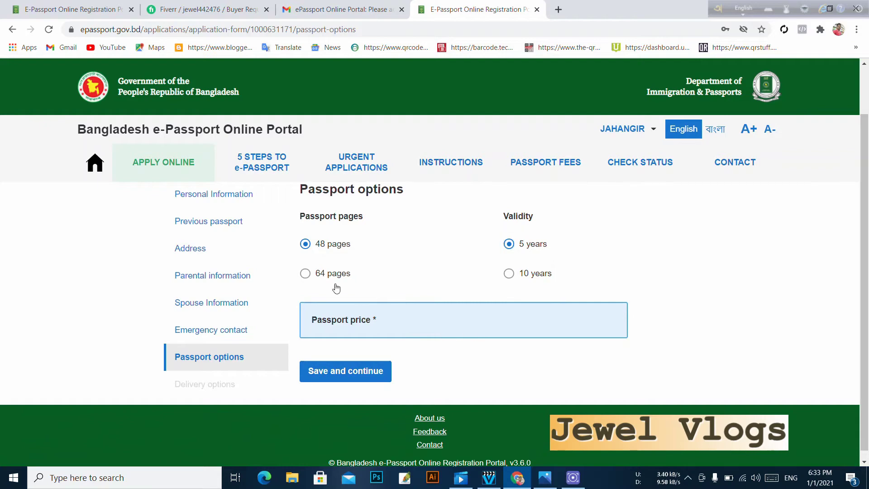
{"action": "left_click", "coordinate": [512, 274]}
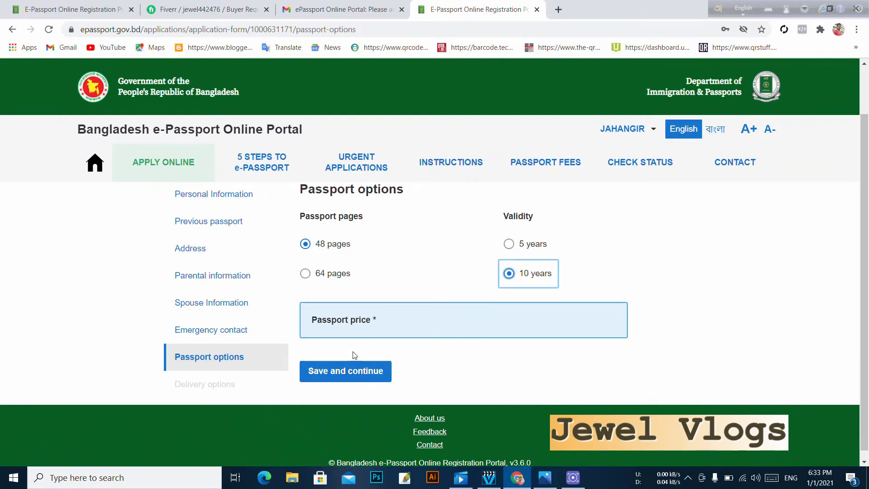
{"action": "left_click", "coordinate": [433, 326]}
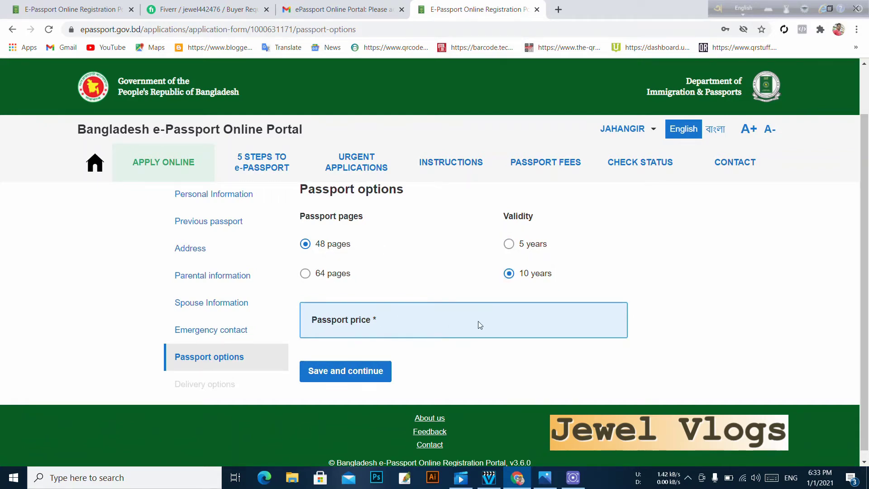
{"action": "scroll", "coordinate": [477, 317], "scroll_direction": "up", "scroll_amount": 1}
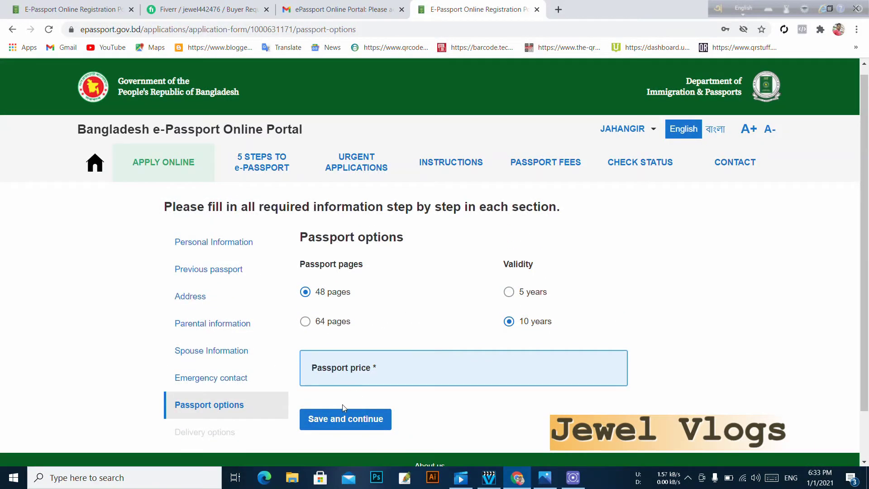
{"action": "left_click", "coordinate": [347, 417]}
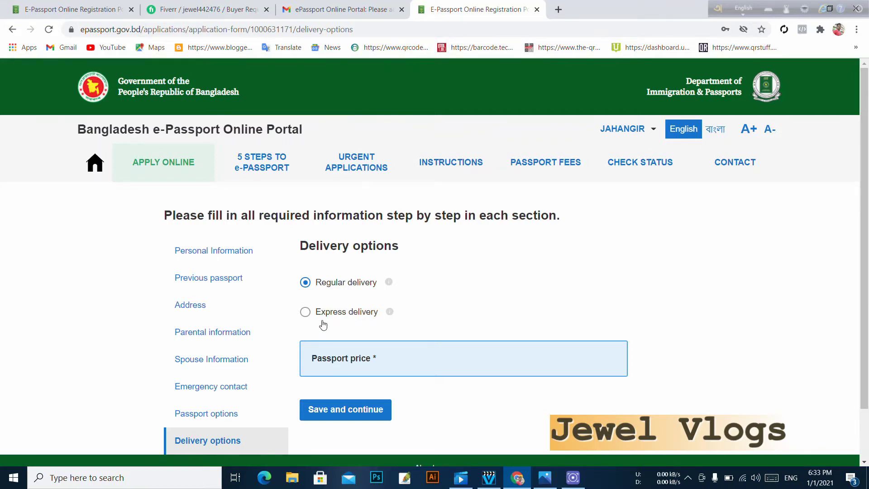
{"action": "left_click", "coordinate": [306, 312]}
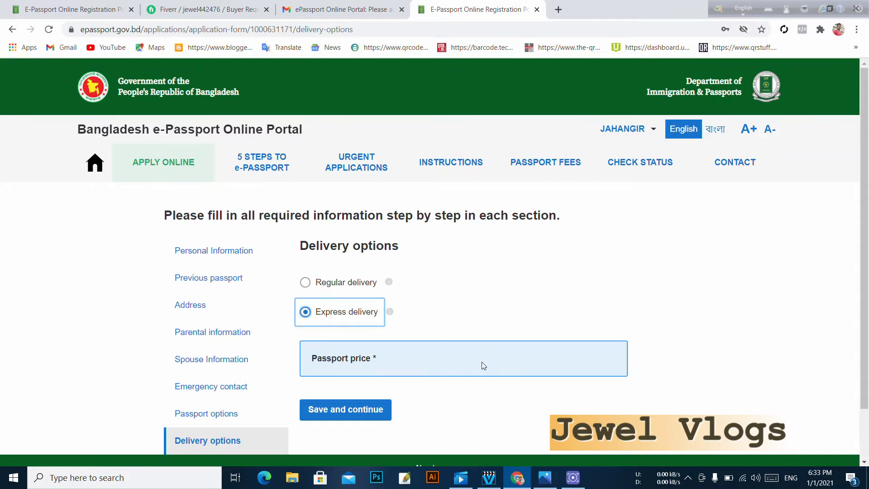
{"action": "scroll", "coordinate": [484, 366], "scroll_direction": "down", "scroll_amount": 2}
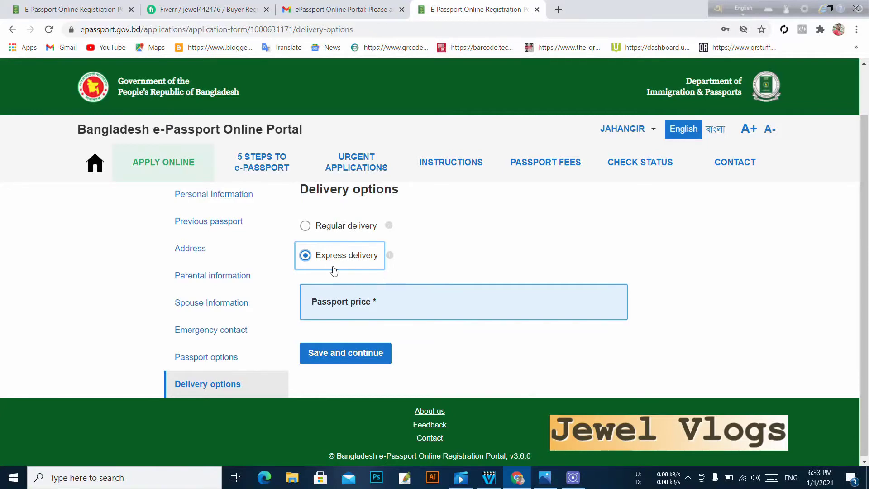
{"action": "scroll", "coordinate": [328, 267], "scroll_direction": "up", "scroll_amount": 2}
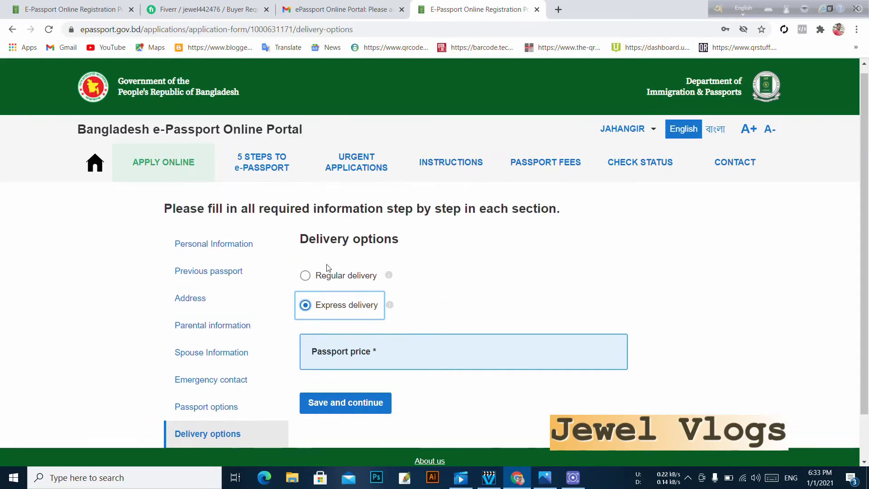
{"action": "left_click", "coordinate": [305, 281]}
- Save the Regular delivery choice and review the application overview
{"action": "left_click", "coordinate": [353, 414]}
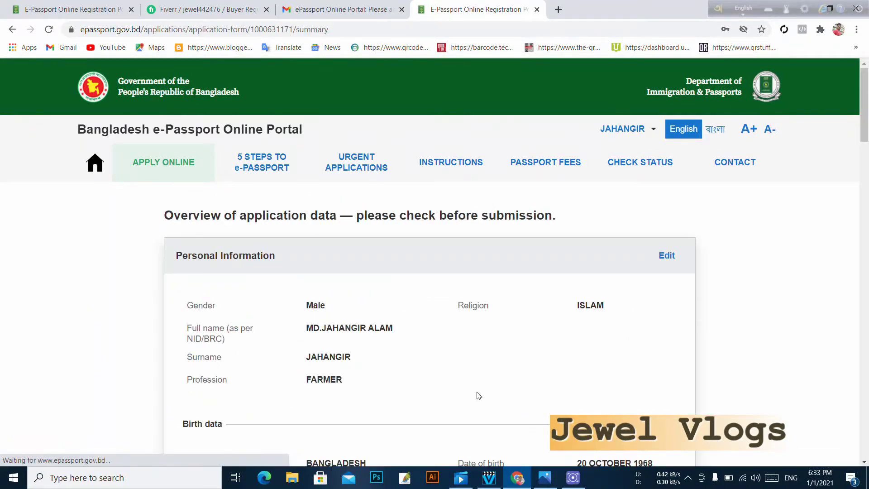
{"action": "scroll", "coordinate": [459, 346], "scroll_direction": "down", "scroll_amount": 6}
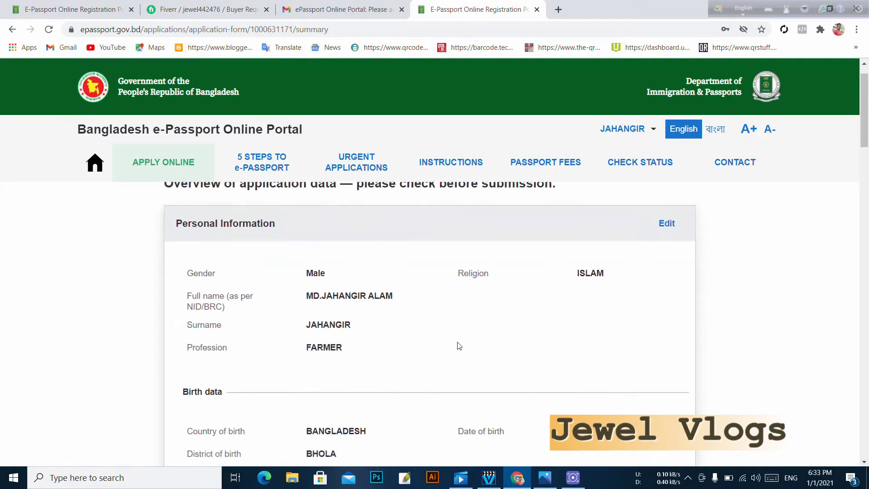
{"action": "scroll", "coordinate": [461, 347], "scroll_direction": "down", "scroll_amount": 7}
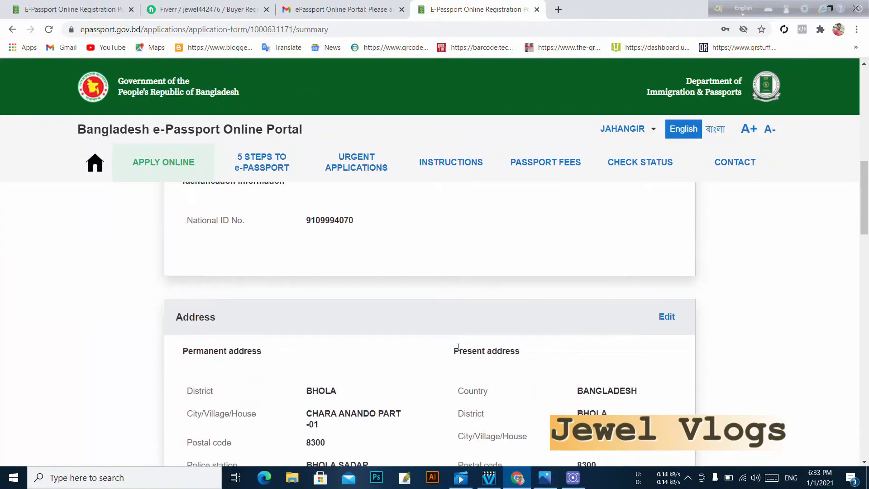
{"action": "scroll", "coordinate": [456, 356], "scroll_direction": "up", "scroll_amount": 9}
{"action": "scroll", "coordinate": [456, 355], "scroll_direction": "up", "scroll_amount": 4}
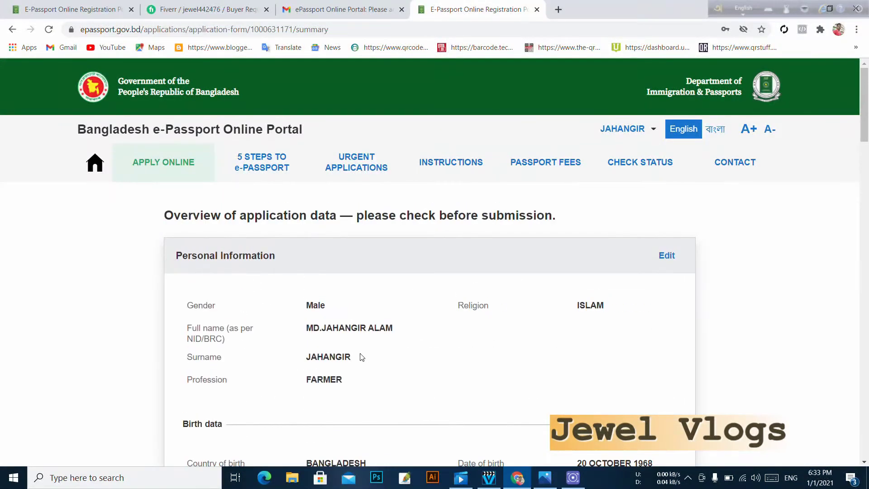
{"action": "scroll", "coordinate": [493, 326], "scroll_direction": "down", "scroll_amount": 12}
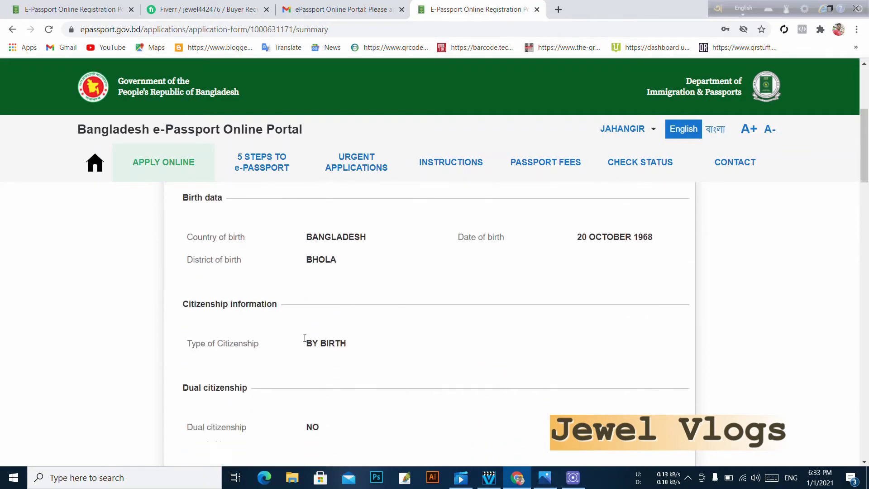
{"action": "scroll", "coordinate": [415, 340], "scroll_direction": "down", "scroll_amount": 8}
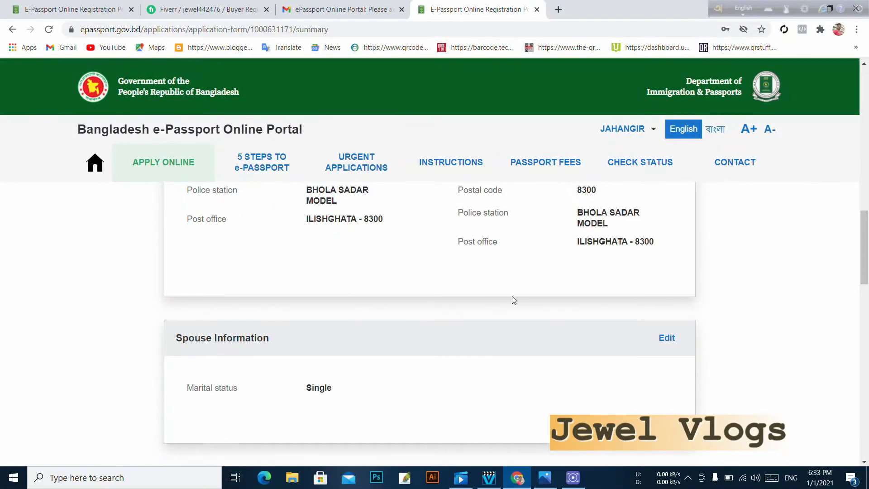
{"action": "scroll", "coordinate": [519, 299], "scroll_direction": "down", "scroll_amount": 14}
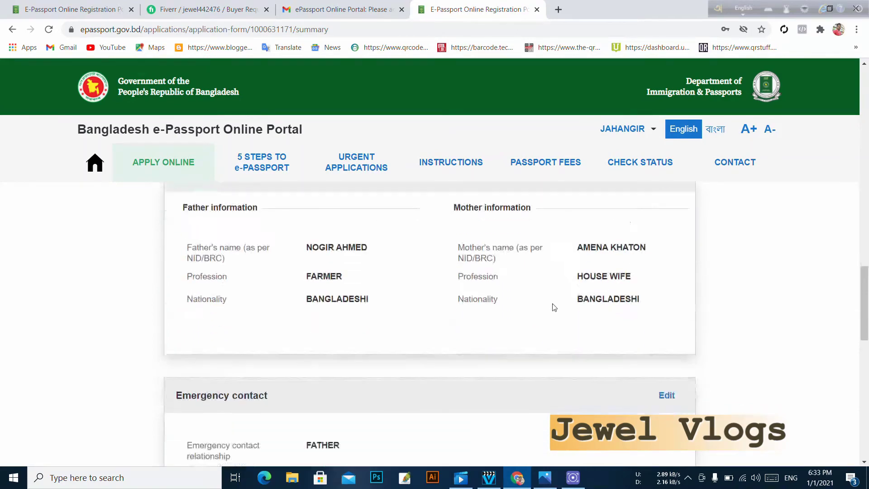
{"action": "scroll", "coordinate": [474, 361], "scroll_direction": "down", "scroll_amount": 3}
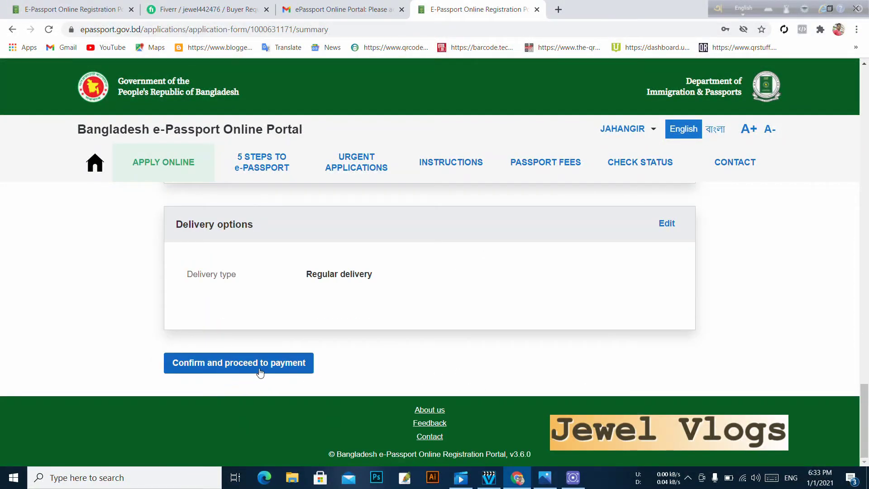
{"action": "scroll", "coordinate": [474, 361], "scroll_direction": "up", "scroll_amount": 15}
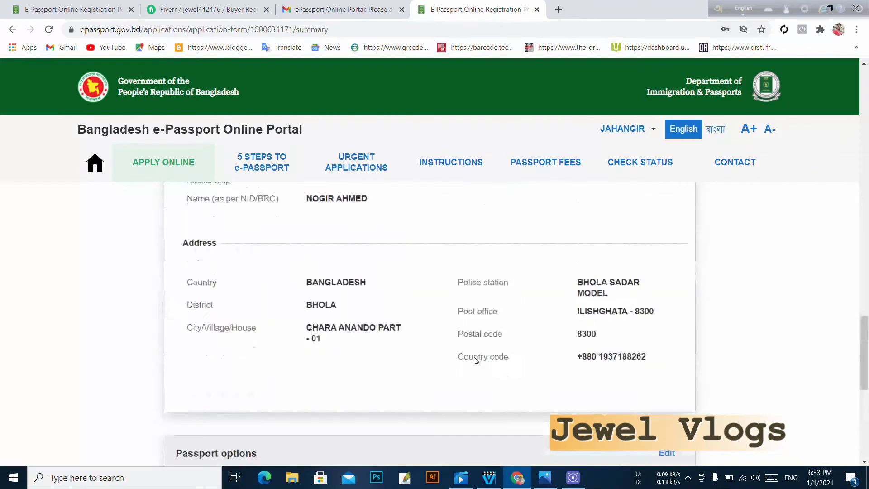
{"action": "scroll", "coordinate": [475, 360], "scroll_direction": "up", "scroll_amount": 10}
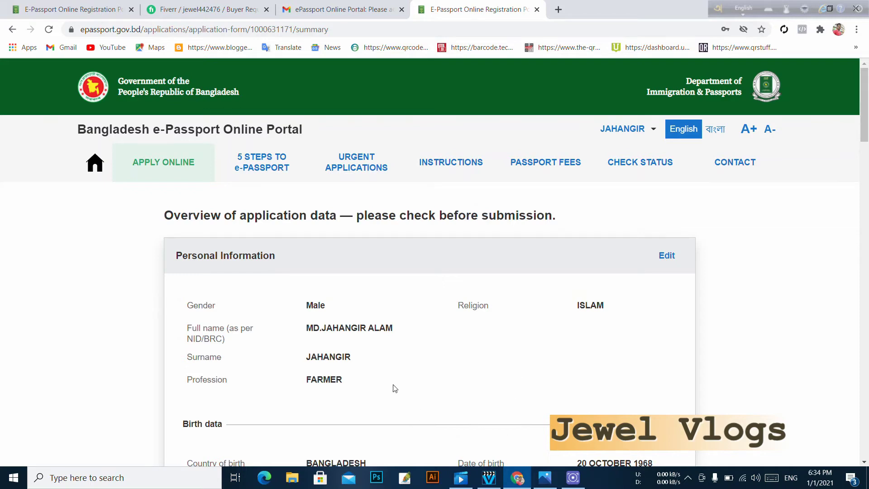
{"action": "scroll", "coordinate": [409, 379], "scroll_direction": "down", "scroll_amount": 3}
{"action": "scroll", "coordinate": [459, 324], "scroll_direction": "up", "scroll_amount": 1}
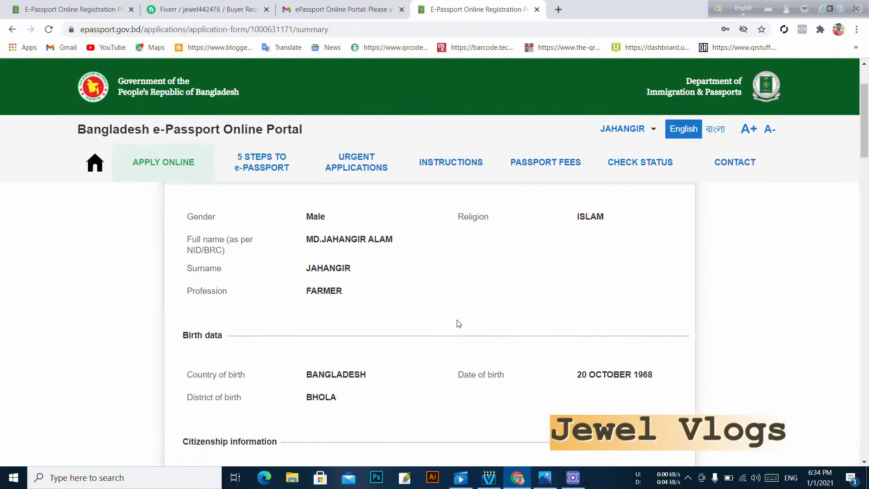
{"action": "scroll", "coordinate": [458, 324], "scroll_direction": "up", "scroll_amount": 2}
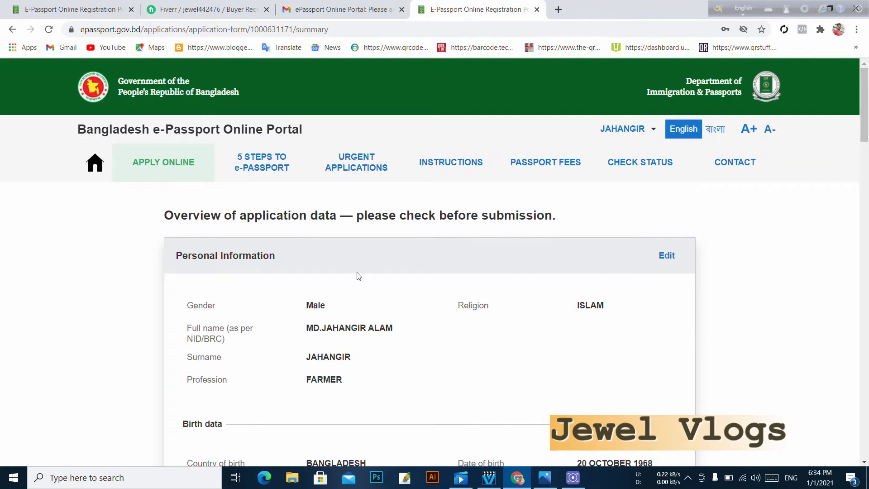
- Finish reviewing the overview and confirm the application for payment
{"action": "scroll", "coordinate": [452, 273], "scroll_direction": "down", "scroll_amount": 1}
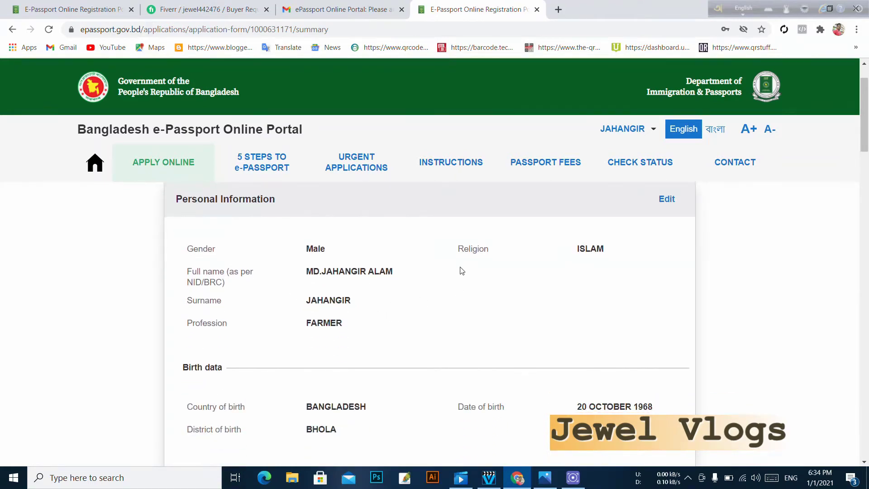
{"action": "scroll", "coordinate": [456, 289], "scroll_direction": "up", "scroll_amount": 1}
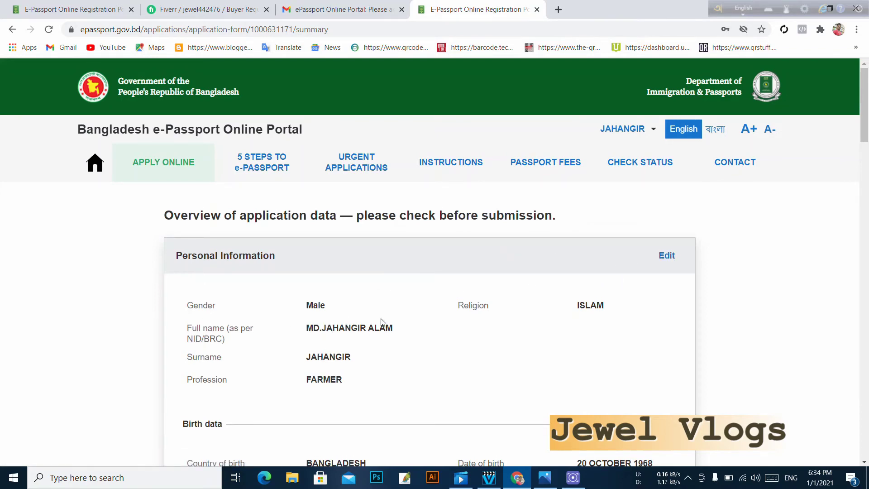
{"action": "scroll", "coordinate": [382, 322], "scroll_direction": "down", "scroll_amount": 6}
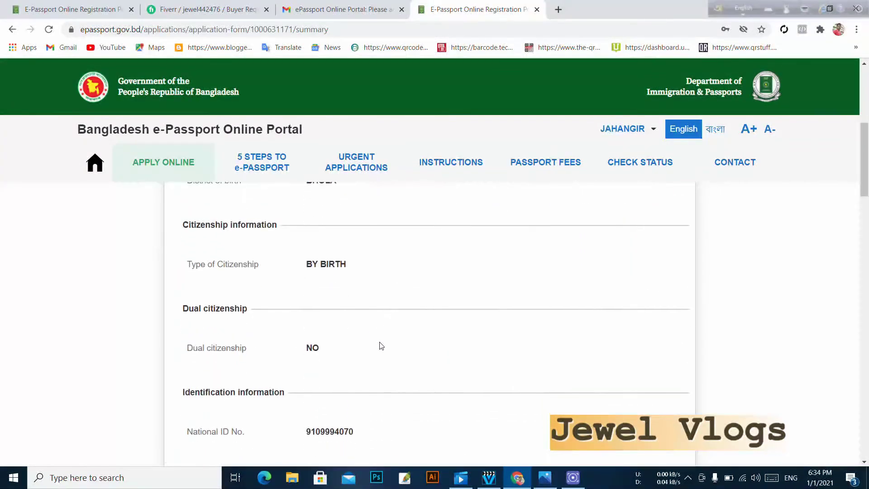
{"action": "scroll", "coordinate": [382, 346], "scroll_direction": "down", "scroll_amount": 4}
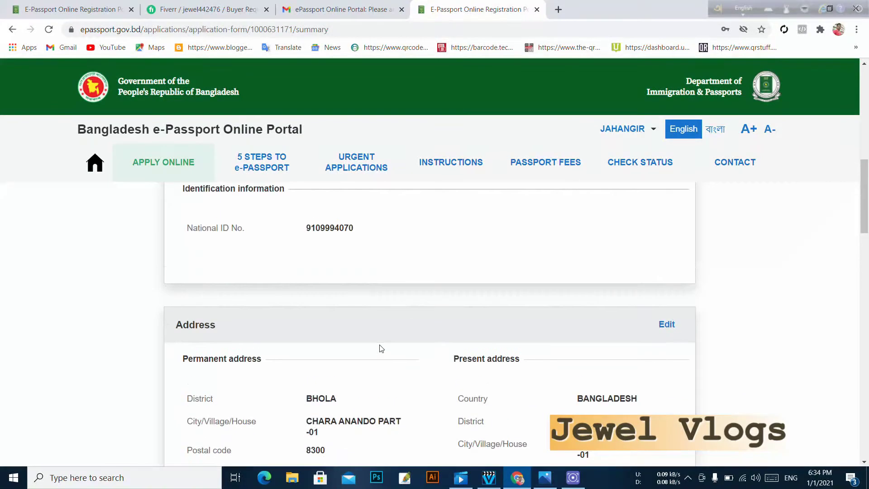
{"action": "scroll", "coordinate": [381, 348], "scroll_direction": "down", "scroll_amount": 8}
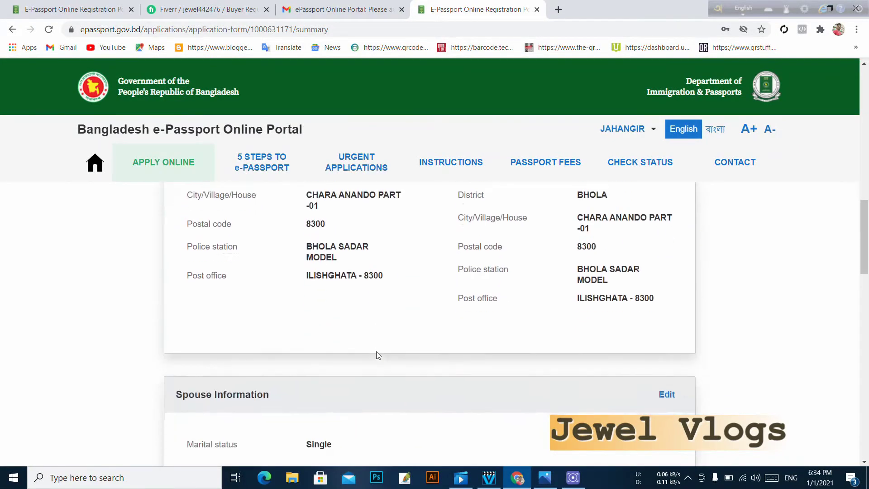
{"action": "scroll", "coordinate": [382, 362], "scroll_direction": "down", "scroll_amount": 10}
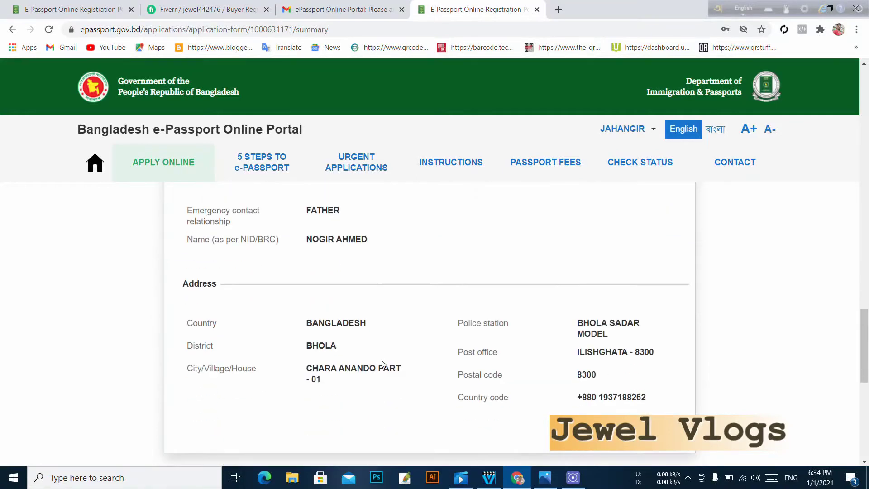
{"action": "scroll", "coordinate": [444, 363], "scroll_direction": "down", "scroll_amount": 4}
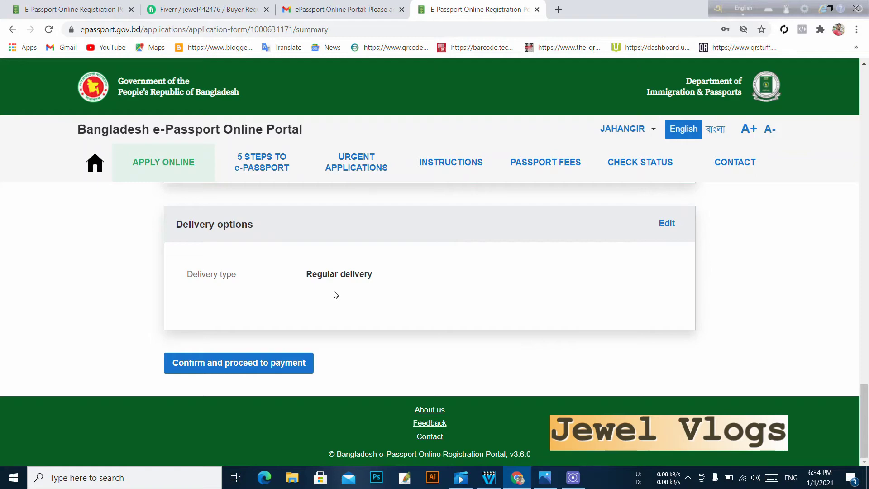
{"action": "scroll", "coordinate": [334, 295], "scroll_direction": "up", "scroll_amount": 1}
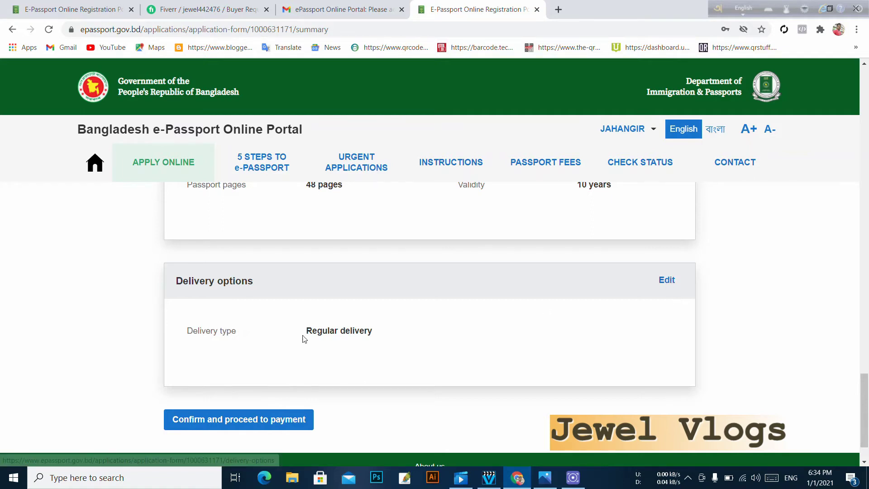
{"action": "scroll", "coordinate": [355, 340], "scroll_direction": "up", "scroll_amount": 2}
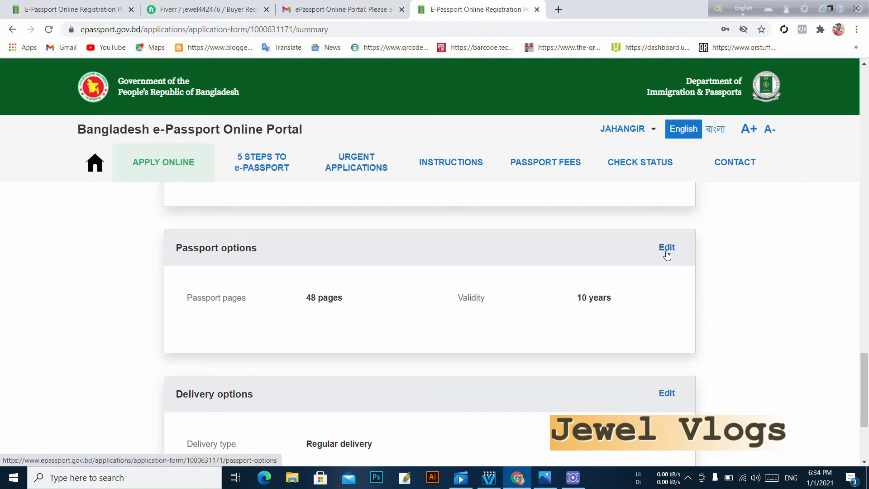
{"action": "scroll", "coordinate": [668, 255], "scroll_direction": "up", "scroll_amount": 6}
{"action": "scroll", "coordinate": [666, 255], "scroll_direction": "up", "scroll_amount": 4}
{"action": "scroll", "coordinate": [661, 271], "scroll_direction": "down", "scroll_amount": 3}
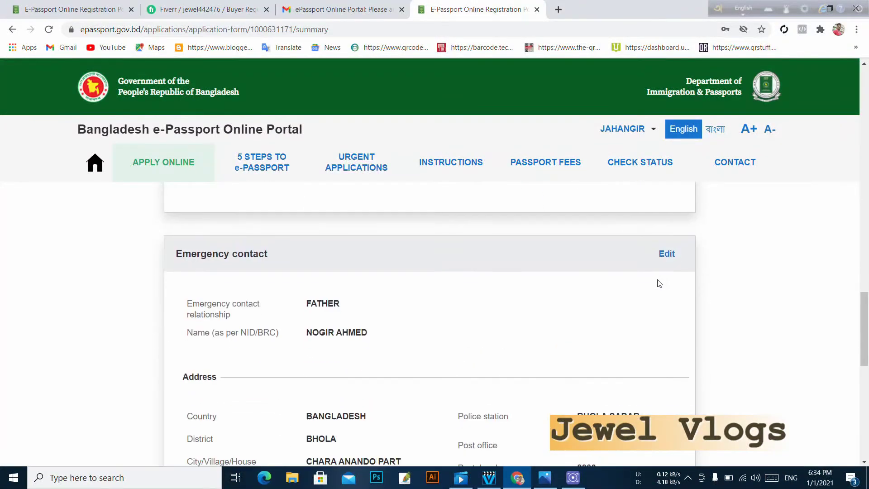
{"action": "scroll", "coordinate": [489, 315], "scroll_direction": "down", "scroll_amount": 10}
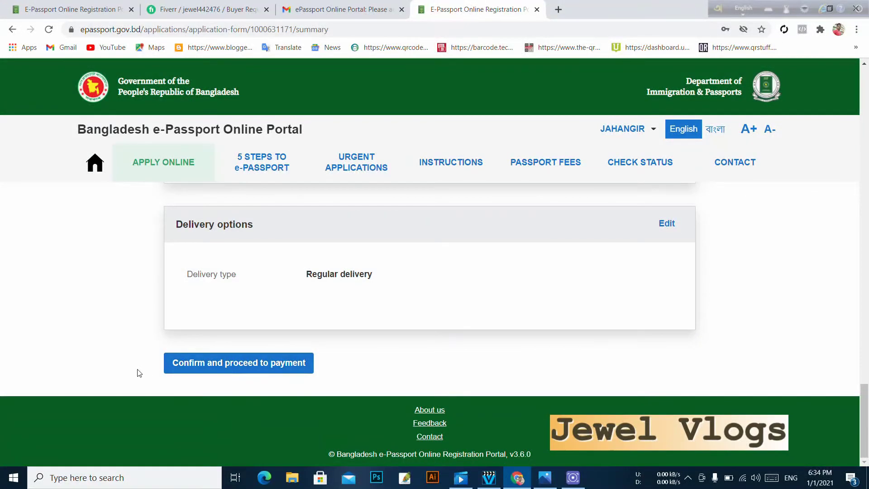
{"action": "left_click", "coordinate": [293, 365]}
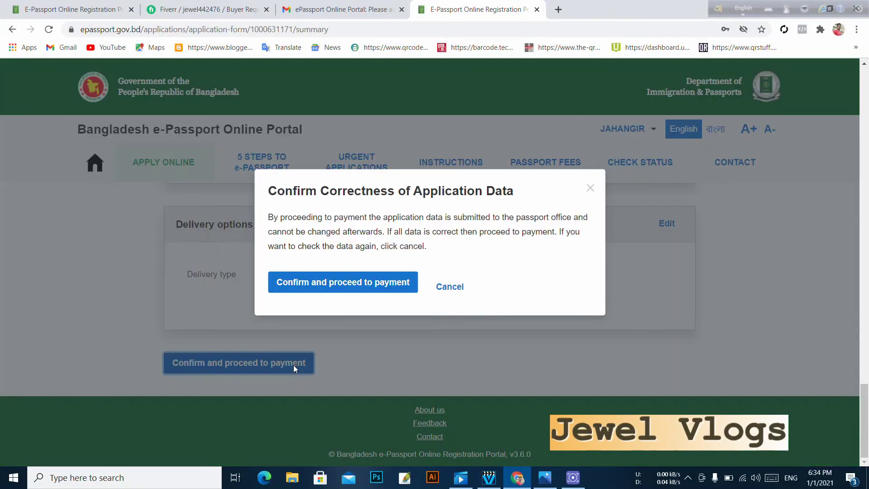
{"action": "left_click", "coordinate": [337, 283]}
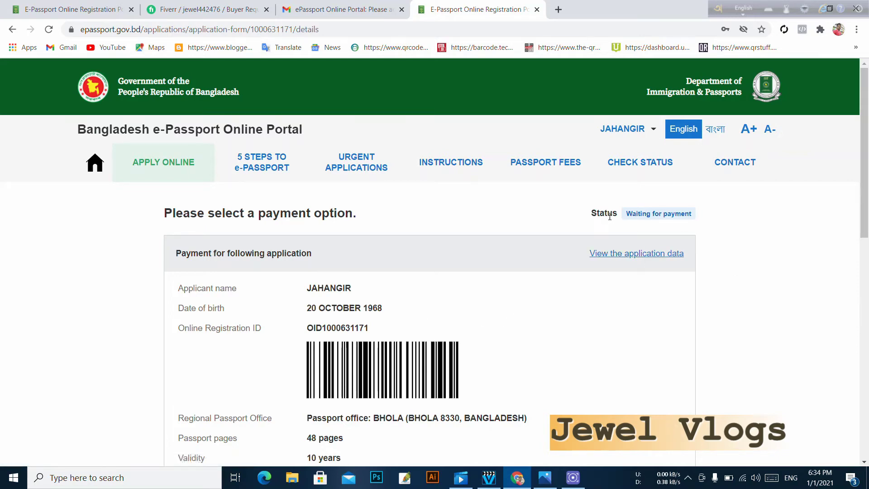
- Review the payment page, highlighting the status, accepted banks and Bangladesh Mission payment heading
{"action": "left_click_drag", "start_coordinate": [586, 213], "coordinate": [620, 214]}
{"action": "scroll", "coordinate": [453, 254], "scroll_direction": "down", "scroll_amount": 6}
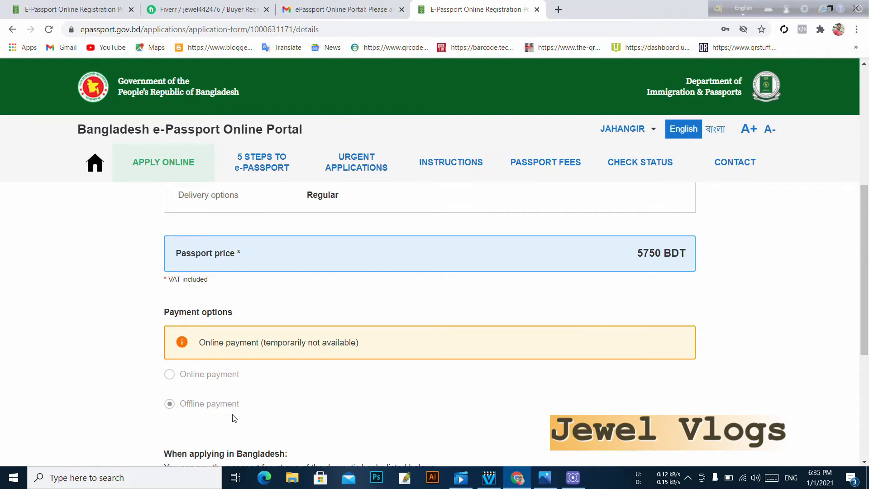
{"action": "scroll", "coordinate": [301, 397], "scroll_direction": "down", "scroll_amount": 4}
{"action": "scroll", "coordinate": [301, 401], "scroll_direction": "up", "scroll_amount": 5}
{"action": "scroll", "coordinate": [301, 402], "scroll_direction": "down", "scroll_amount": 5}
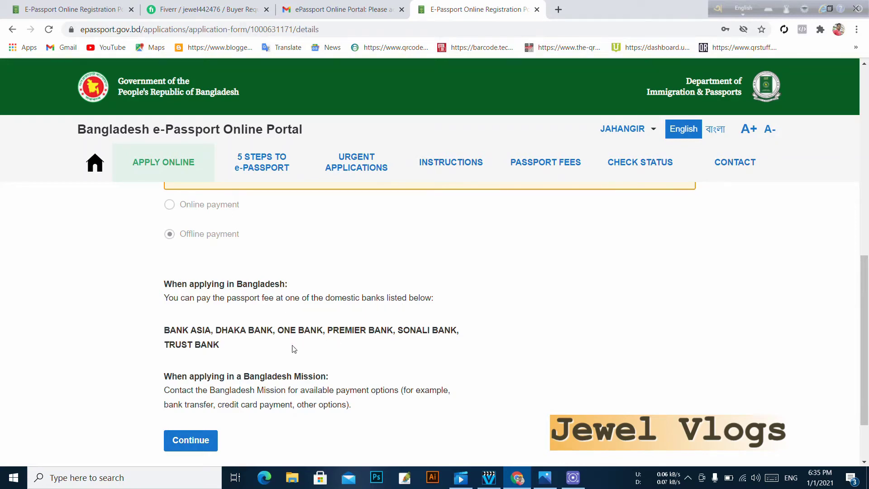
{"action": "left_click_drag", "start_coordinate": [164, 330], "coordinate": [252, 352]}
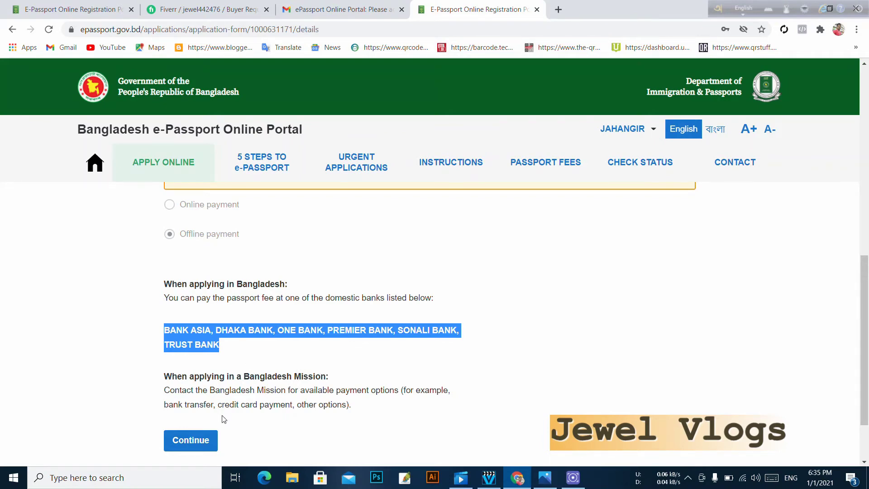
{"action": "left_click_drag", "start_coordinate": [156, 379], "coordinate": [331, 381]}
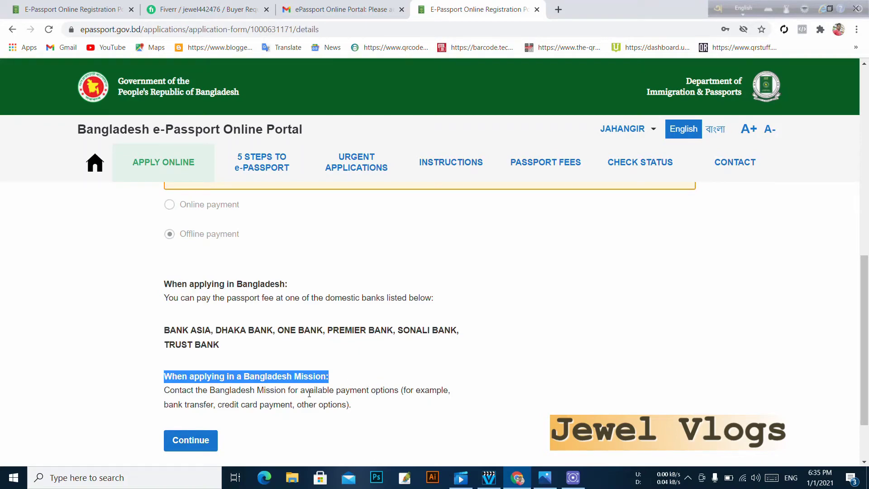
{"action": "scroll", "coordinate": [352, 414], "scroll_direction": "up", "scroll_amount": 3}
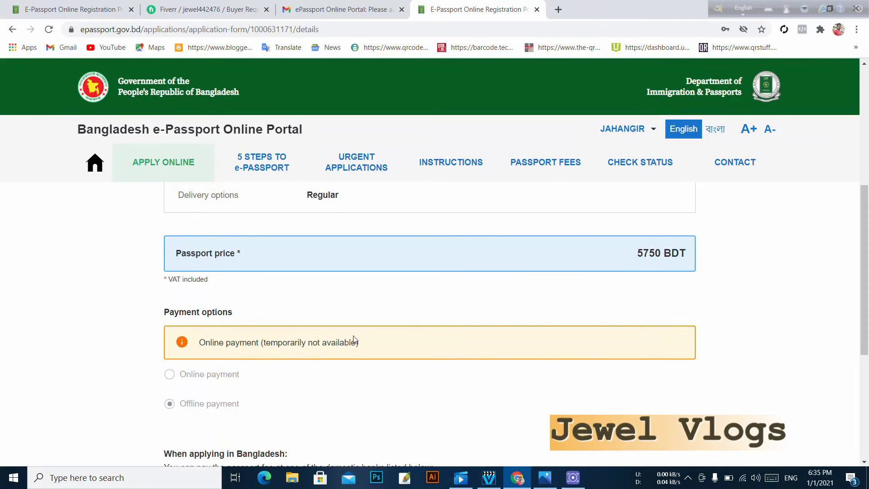
{"action": "scroll", "coordinate": [572, 256], "scroll_direction": "up", "scroll_amount": 5}
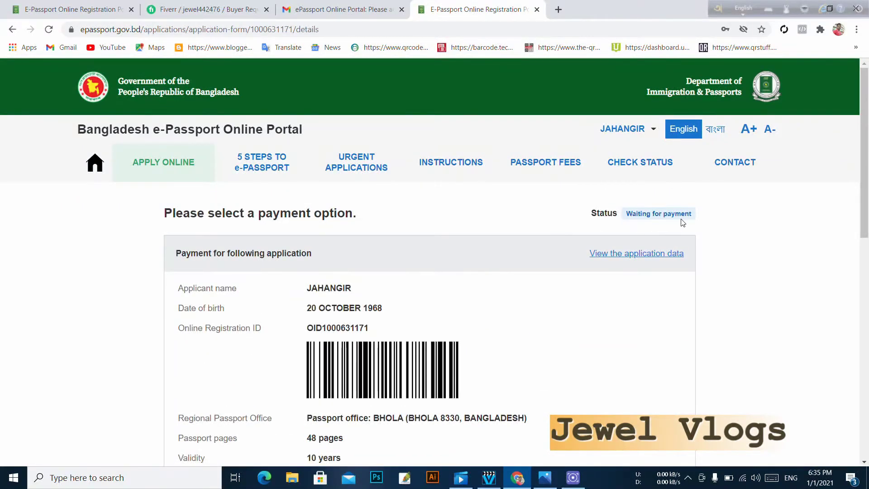
{"action": "scroll", "coordinate": [601, 290], "scroll_direction": "down", "scroll_amount": 1}
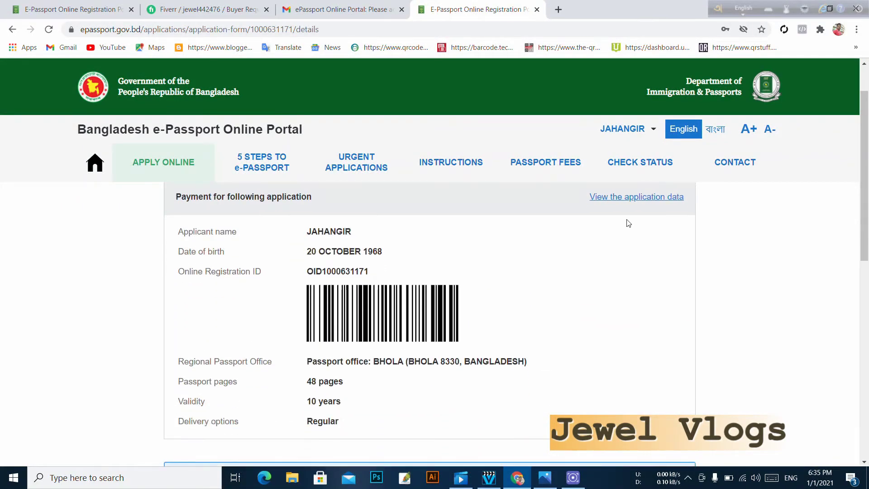
{"action": "scroll", "coordinate": [549, 262], "scroll_direction": "down", "scroll_amount": 1}
{"action": "scroll", "coordinate": [499, 320], "scroll_direction": "up", "scroll_amount": 1}
{"action": "scroll", "coordinate": [559, 386], "scroll_direction": "down", "scroll_amount": 2}
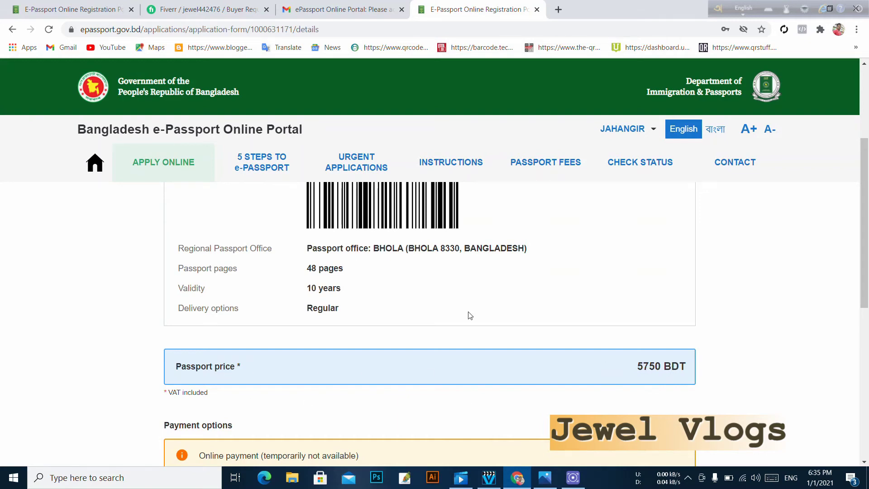
{"action": "scroll", "coordinate": [471, 316], "scroll_direction": "up", "scroll_amount": 2}
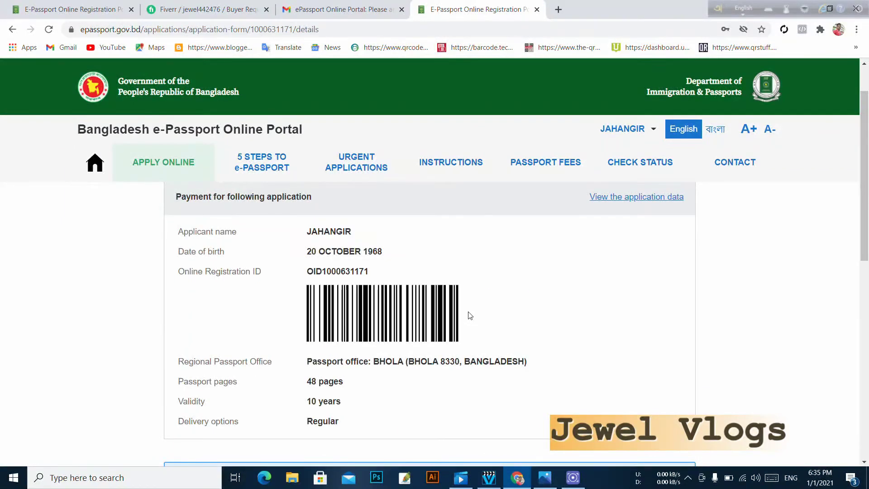
{"action": "scroll", "coordinate": [471, 315], "scroll_direction": "up", "scroll_amount": 1}
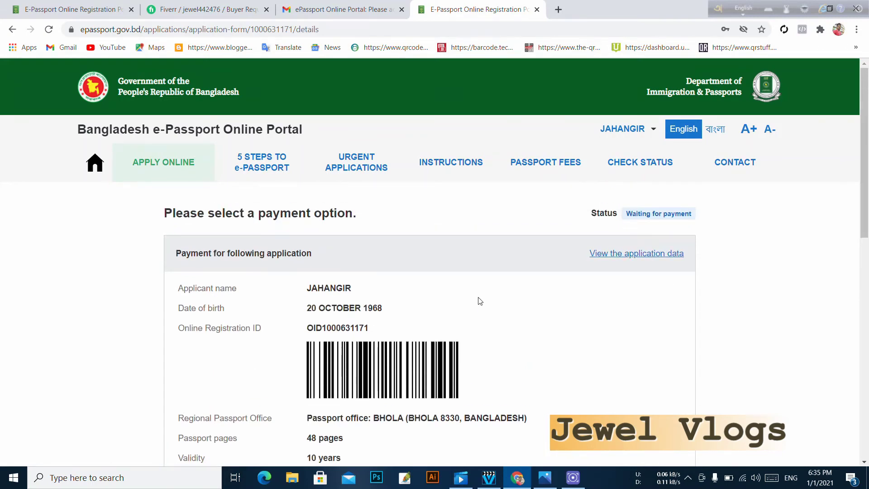
- View the full submitted application data, go back, and open the Instructions page
{"action": "left_click", "coordinate": [645, 254]}
{"action": "scroll", "coordinate": [498, 274], "scroll_direction": "down", "scroll_amount": 15}
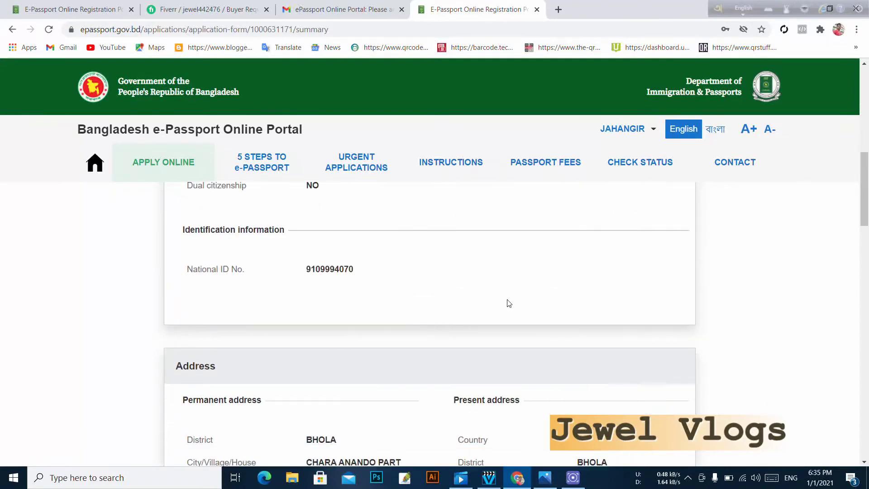
{"action": "scroll", "coordinate": [507, 315], "scroll_direction": "down", "scroll_amount": 3}
{"action": "key", "text": "alt+Left"}
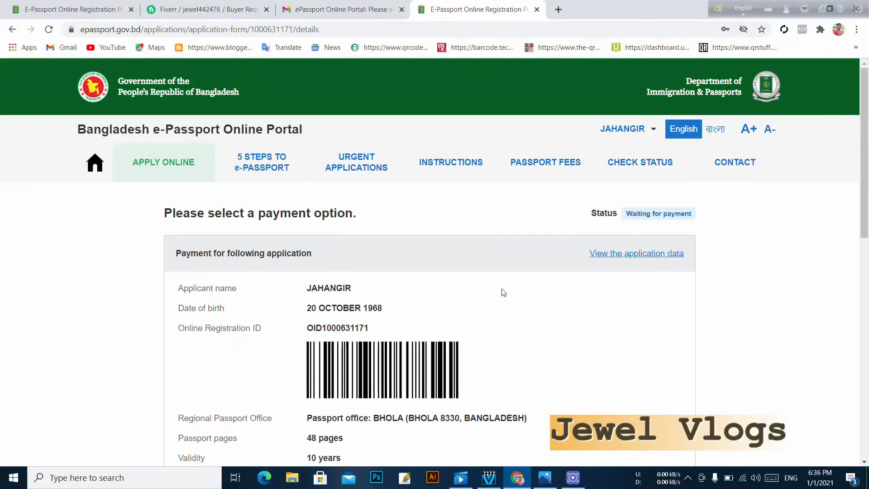
{"action": "left_click", "coordinate": [461, 173]}
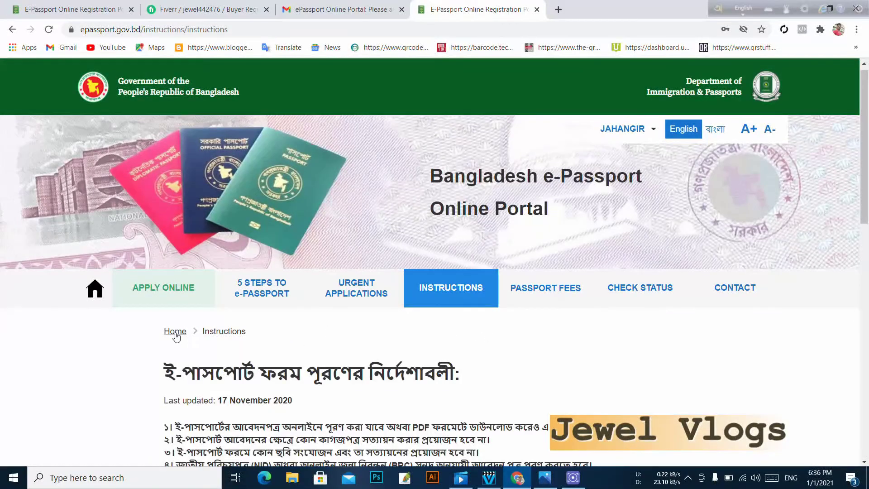
{"action": "scroll", "coordinate": [367, 337], "scroll_direction": "down", "scroll_amount": 2}
{"action": "scroll", "coordinate": [505, 330], "scroll_direction": "down", "scroll_amount": 10}
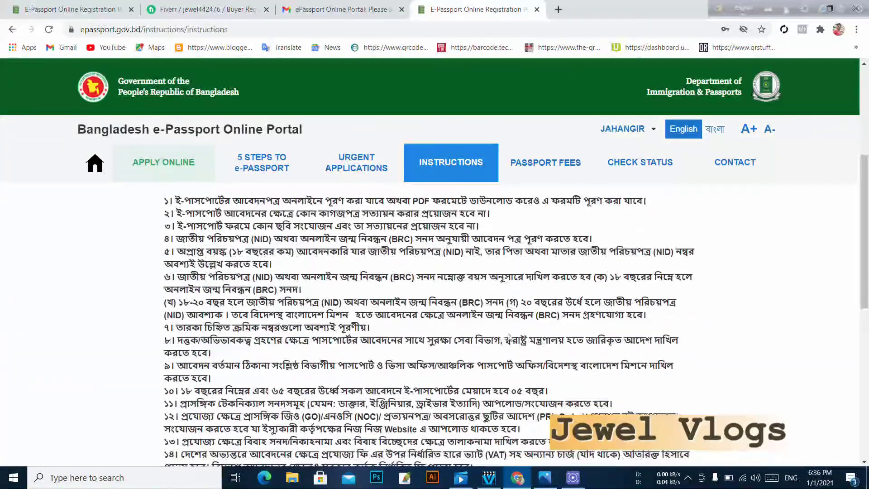
{"action": "scroll", "coordinate": [512, 338], "scroll_direction": "down", "scroll_amount": 1}
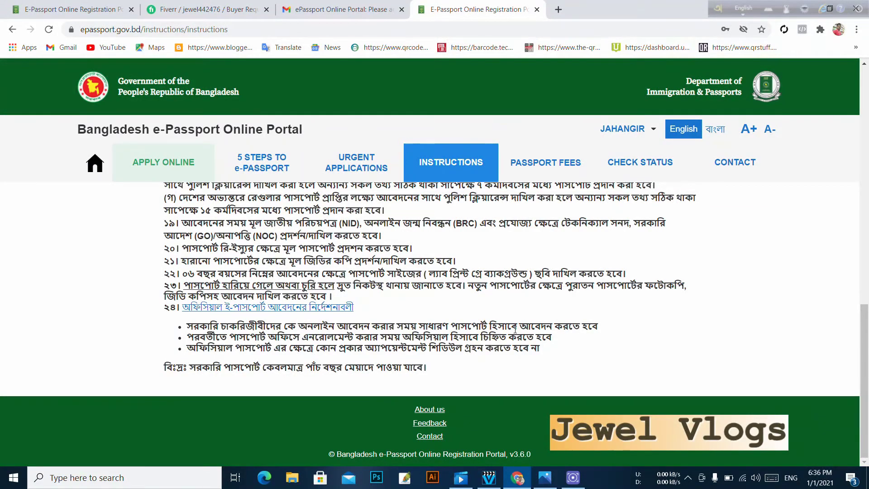
{"action": "scroll", "coordinate": [515, 329], "scroll_direction": "up", "scroll_amount": 12}
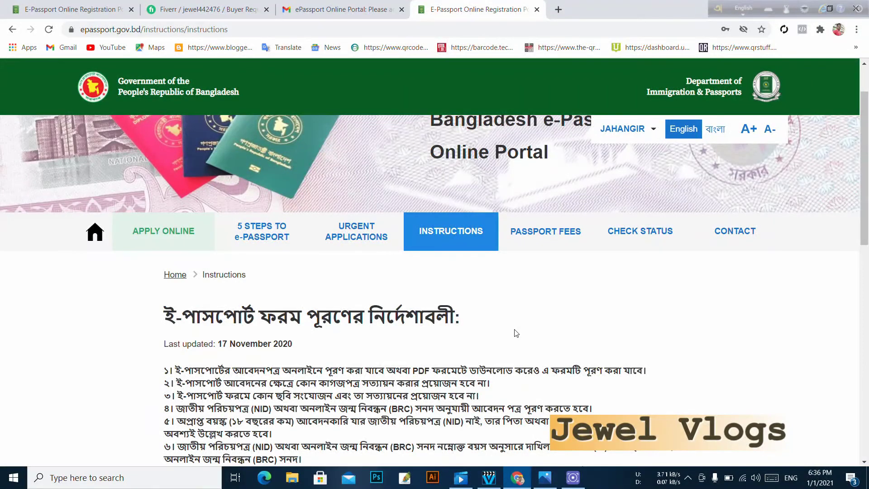
{"action": "scroll", "coordinate": [517, 334], "scroll_direction": "down", "scroll_amount": 3}
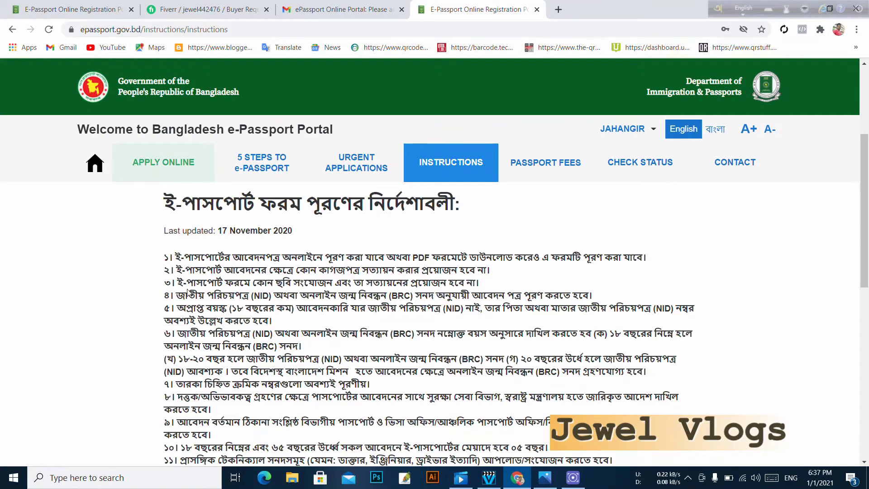
{"action": "scroll", "coordinate": [344, 283], "scroll_direction": "down", "scroll_amount": 1}
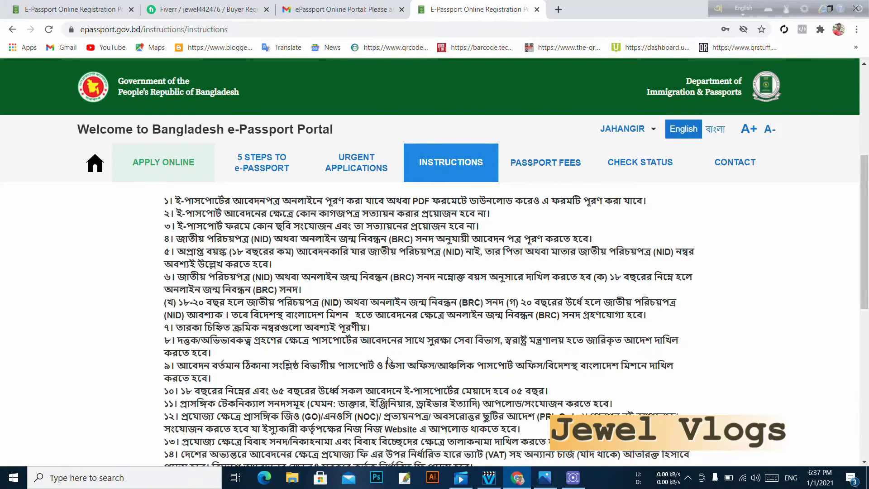
{"action": "scroll", "coordinate": [365, 358], "scroll_direction": "down", "scroll_amount": 2}
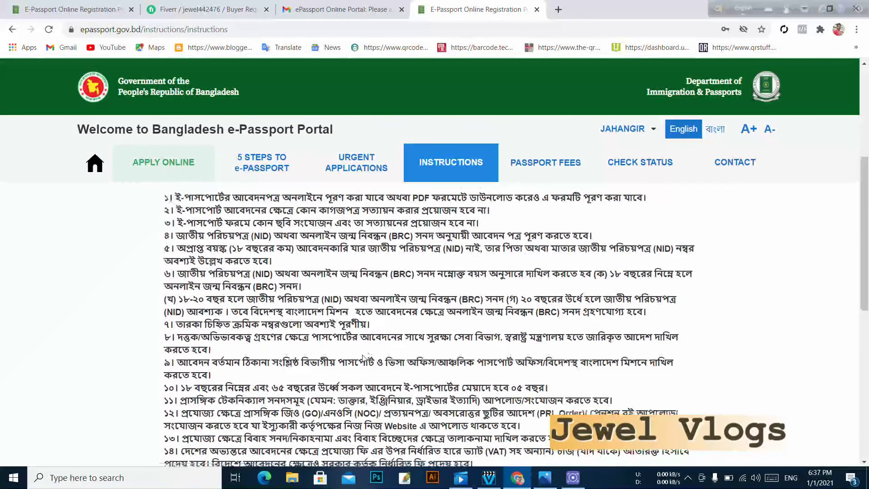
{"action": "scroll", "coordinate": [364, 357], "scroll_direction": "down", "scroll_amount": 2}
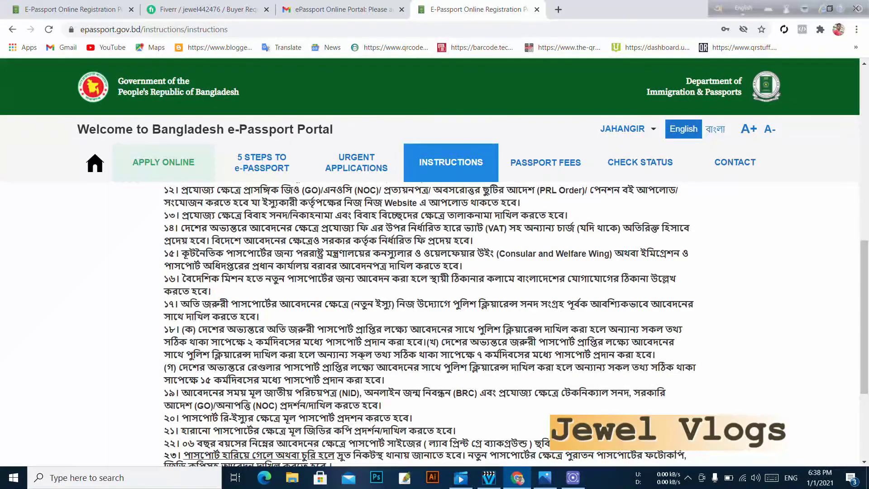
{"action": "scroll", "coordinate": [363, 356], "scroll_direction": "up", "scroll_amount": 8}
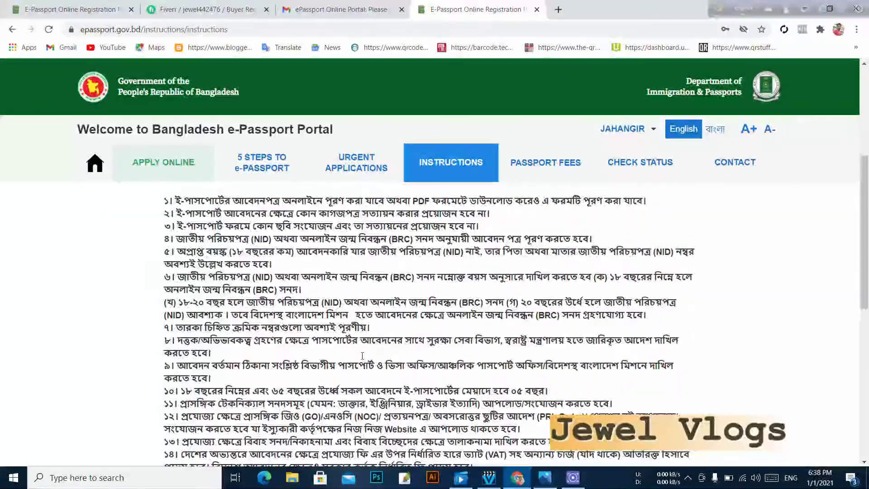
{"action": "scroll", "coordinate": [372, 349], "scroll_direction": "down", "scroll_amount": 2}
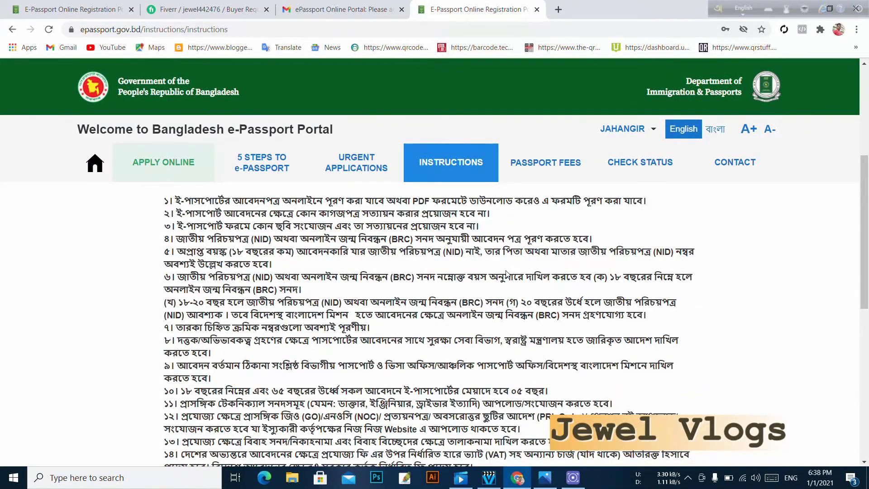
{"action": "scroll", "coordinate": [506, 274], "scroll_direction": "down", "scroll_amount": 8}
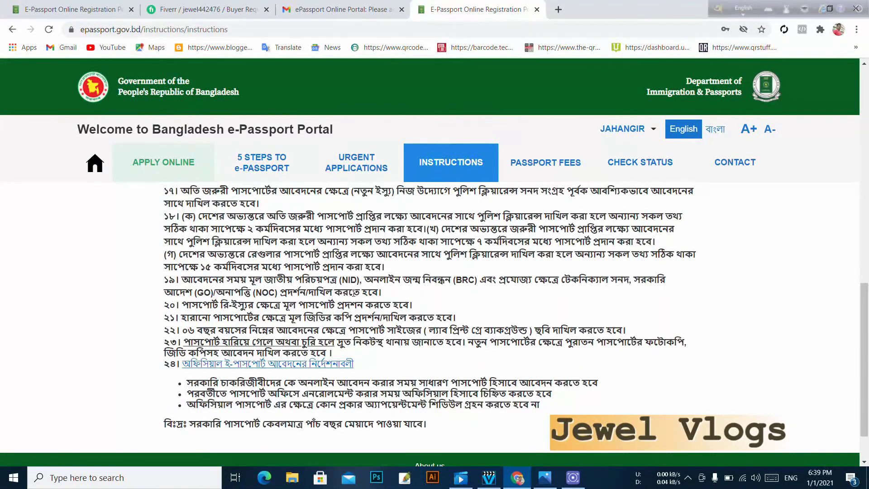
{"action": "scroll", "coordinate": [354, 293], "scroll_direction": "up", "scroll_amount": 1}
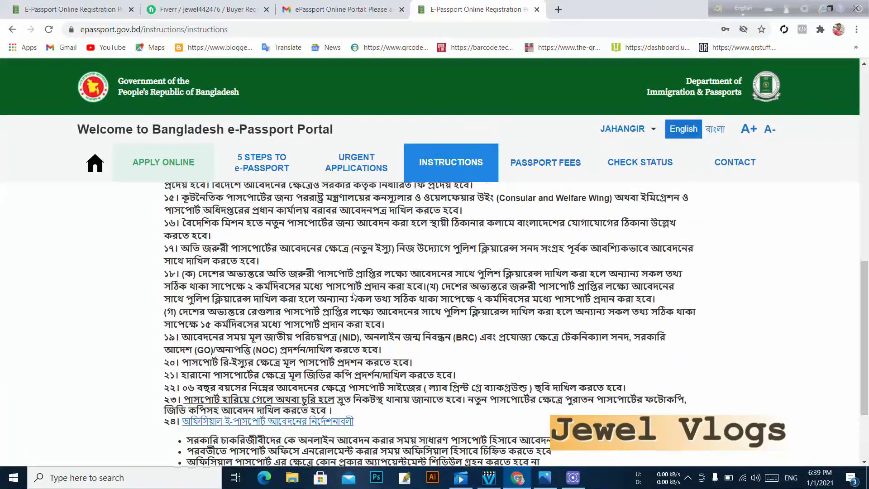
{"action": "scroll", "coordinate": [354, 294], "scroll_direction": "up", "scroll_amount": 10}
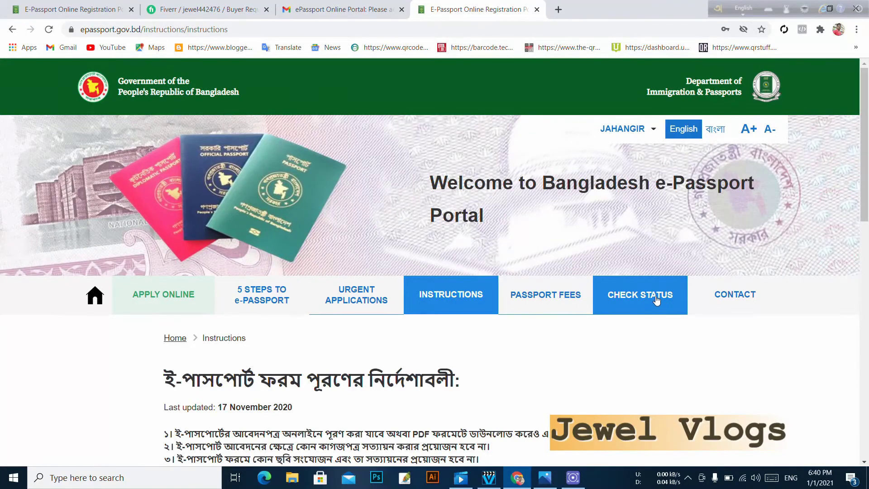
- Open the application status check form, then the account menu with Account, Applications and Log out
{"action": "left_click", "coordinate": [656, 299]}
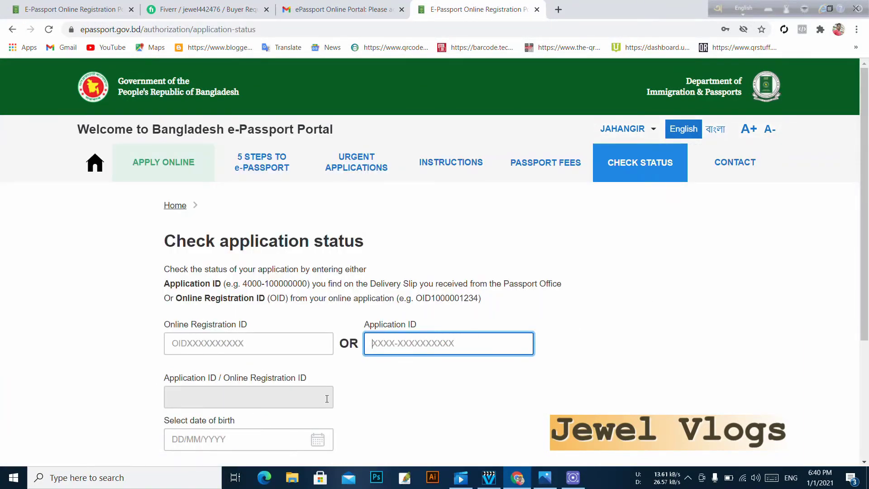
{"action": "scroll", "coordinate": [327, 398], "scroll_direction": "down", "scroll_amount": 1}
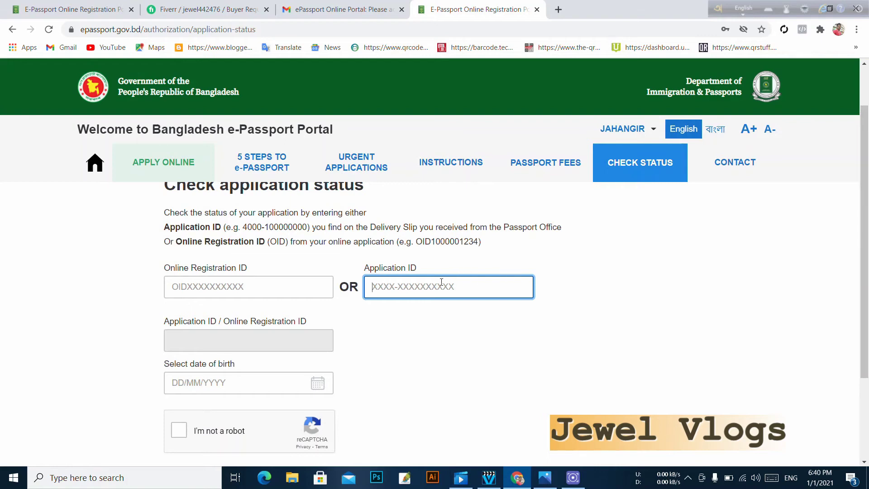
{"action": "left_click", "coordinate": [237, 288]}
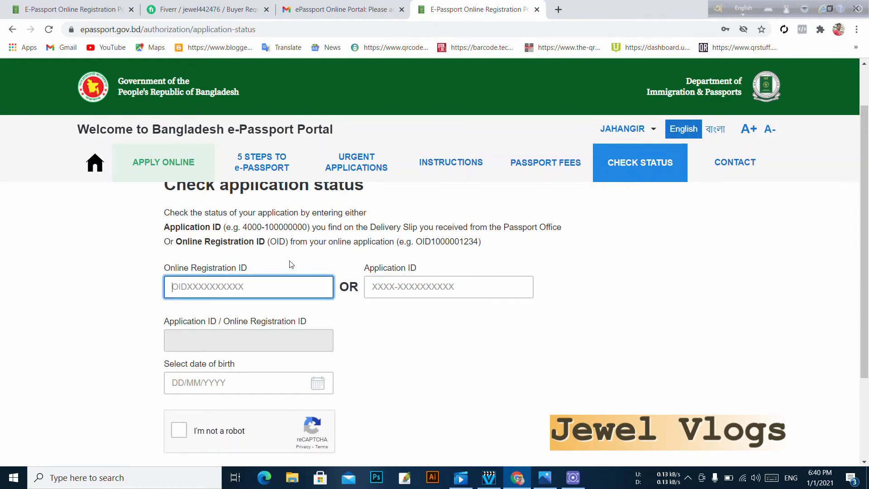
{"action": "scroll", "coordinate": [253, 317], "scroll_direction": "down", "scroll_amount": 1}
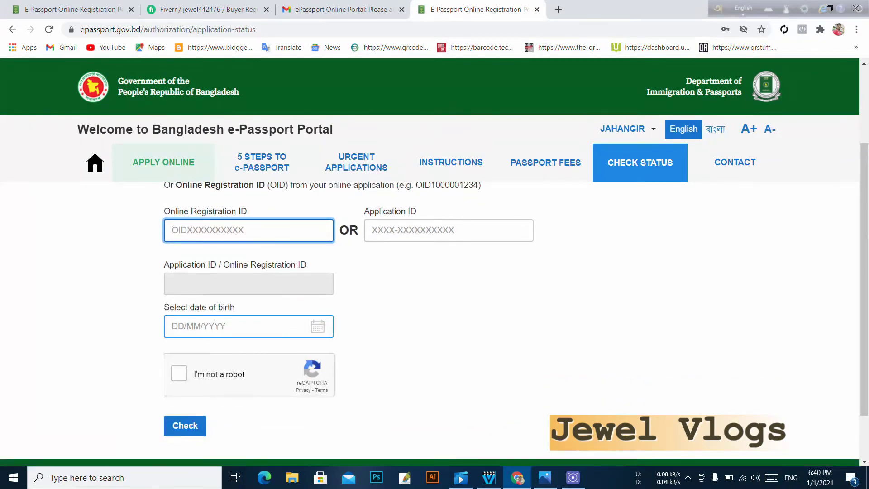
{"action": "scroll", "coordinate": [247, 366], "scroll_direction": "up", "scroll_amount": 1}
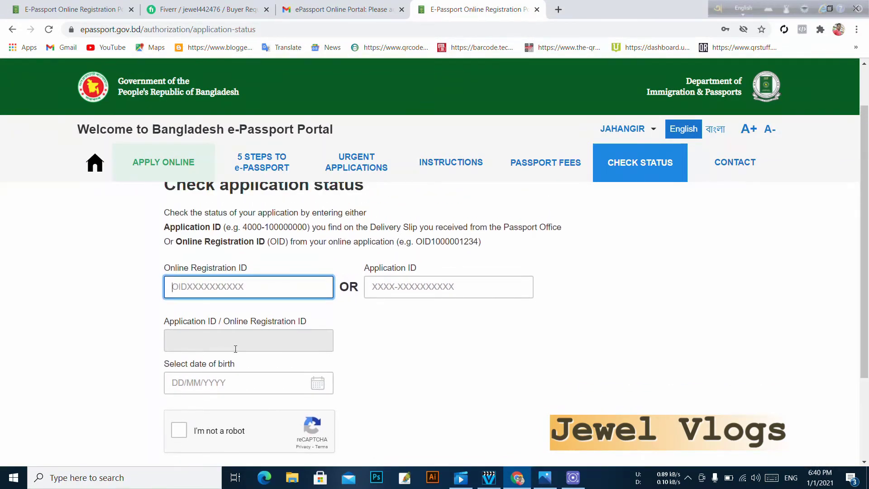
{"action": "scroll", "coordinate": [236, 349], "scroll_direction": "up", "scroll_amount": 1}
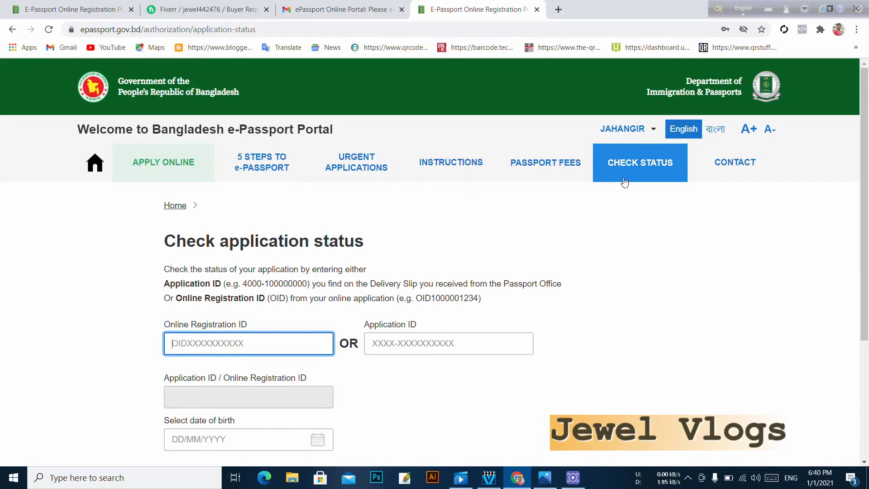
{"action": "left_click", "coordinate": [620, 134]}
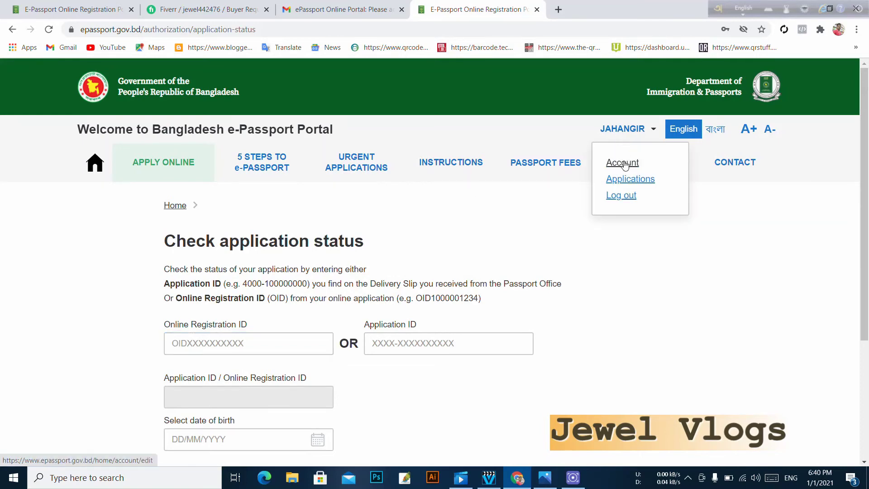
- View the one Submitted Bhola application in My e-Passport applications, then return to status check
{"action": "left_click", "coordinate": [629, 179]}
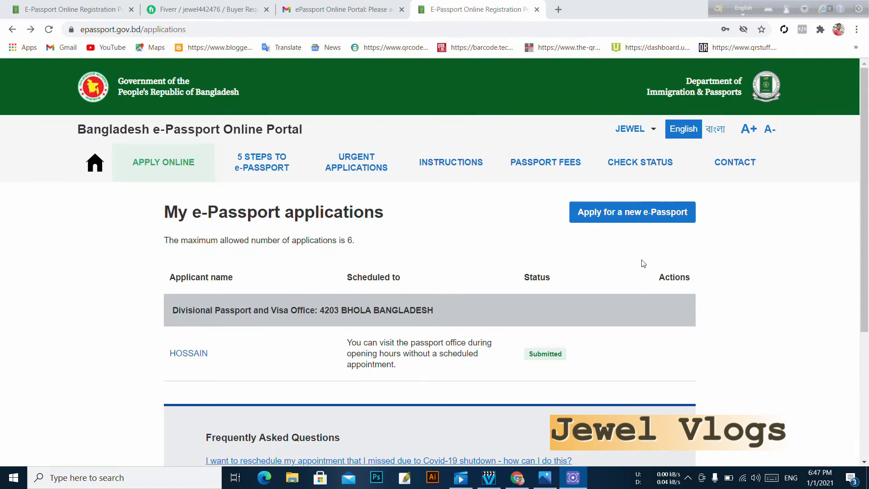
{"action": "left_click", "coordinate": [642, 168]}
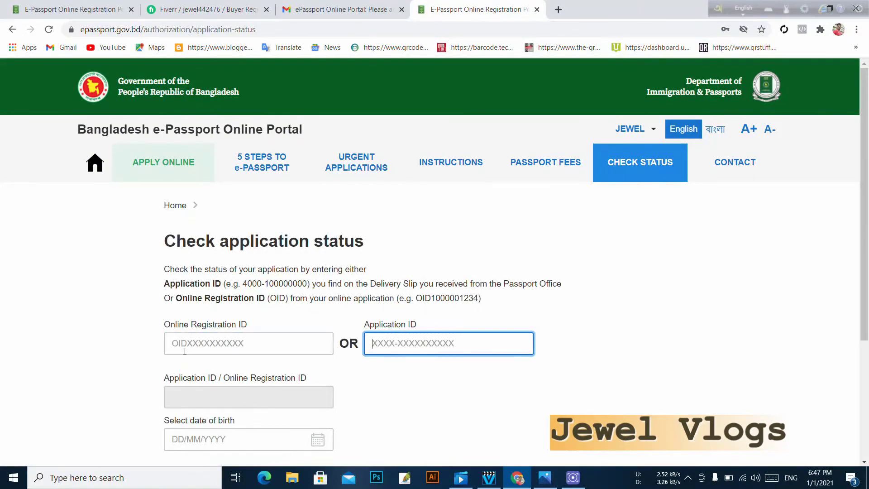
- Fill in the registration ID and date of birth to open the submitted application's details
{"action": "left_click", "coordinate": [248, 348]}
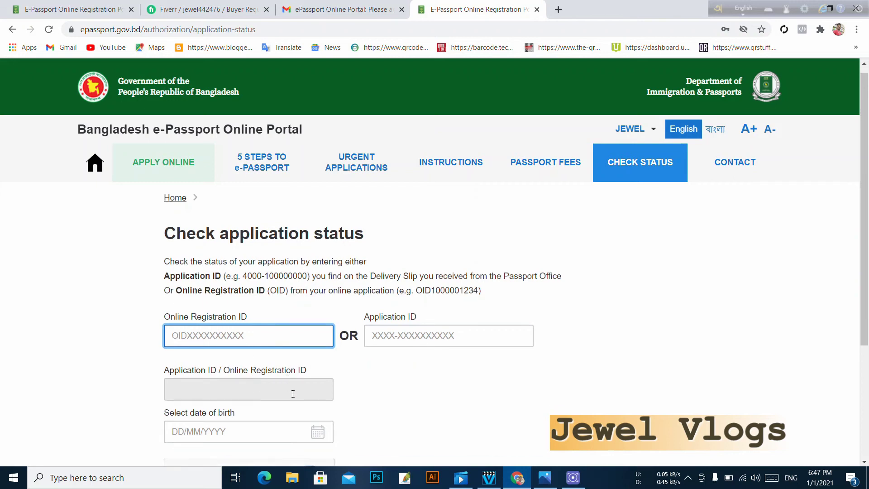
{"action": "scroll", "coordinate": [244, 399], "scroll_direction": "down", "scroll_amount": 1}
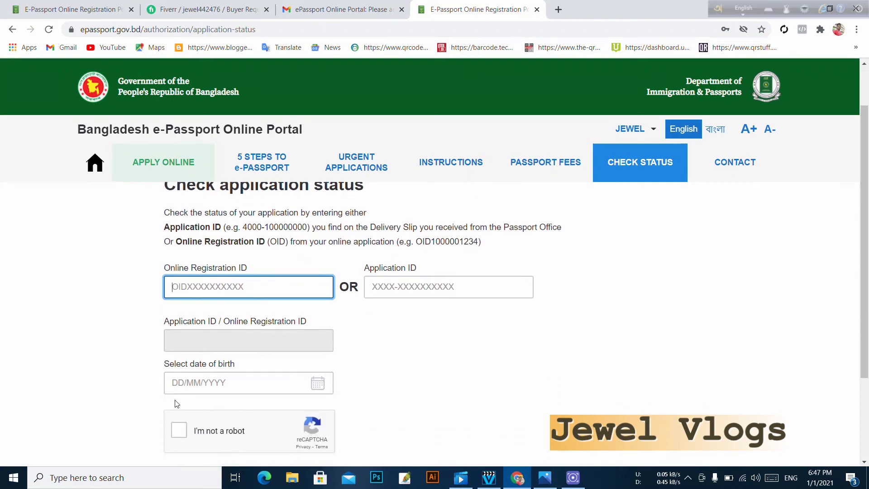
{"action": "left_click", "coordinate": [197, 386]}
{"action": "scroll", "coordinate": [194, 388], "scroll_direction": "down", "scroll_amount": 2}
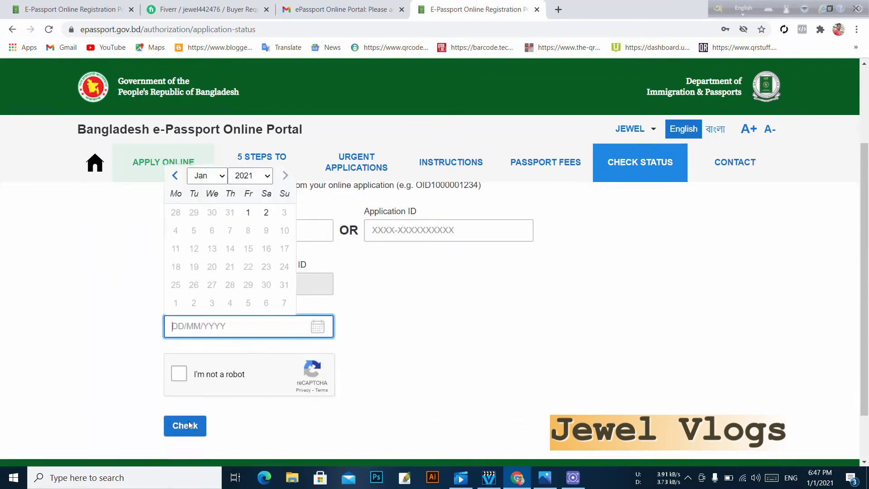
{"action": "left_click", "coordinate": [403, 284]}
{"action": "scroll", "coordinate": [418, 281], "scroll_direction": "up", "scroll_amount": 3}
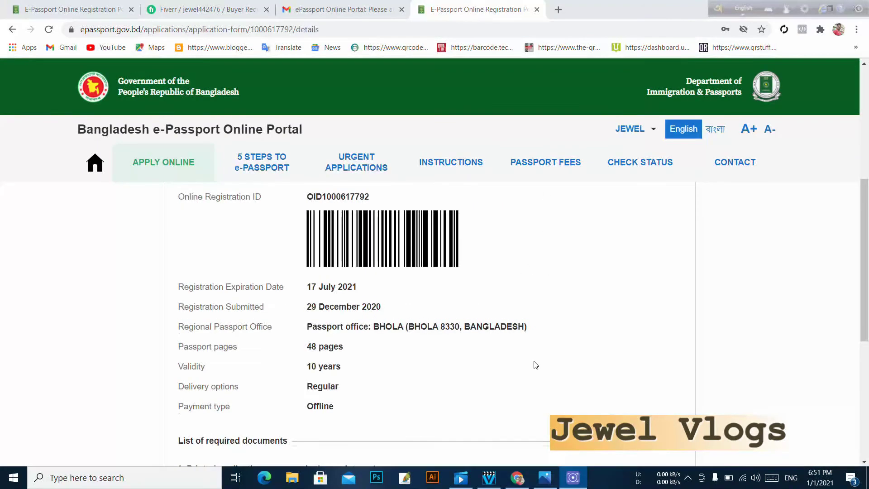
- Scroll through the application summary and select the Online Registration ID text
{"action": "scroll", "coordinate": [536, 365], "scroll_direction": "up", "scroll_amount": 5}
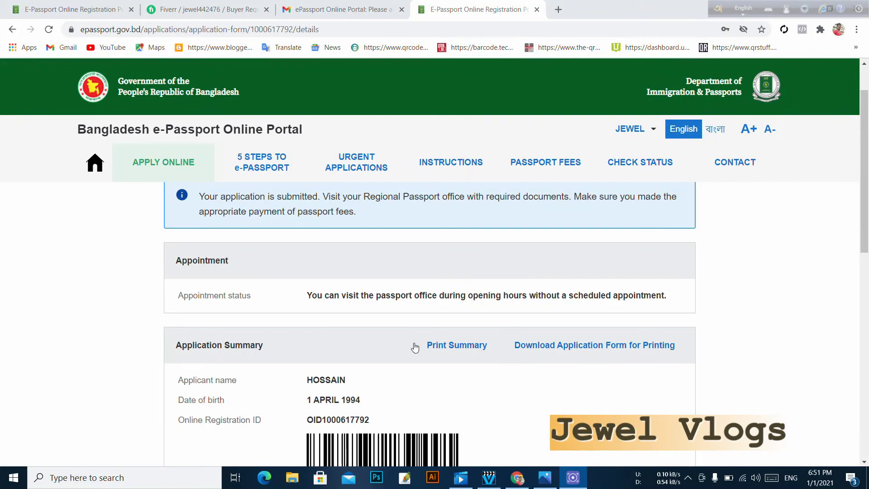
{"action": "scroll", "coordinate": [347, 242], "scroll_direction": "up", "scroll_amount": 1}
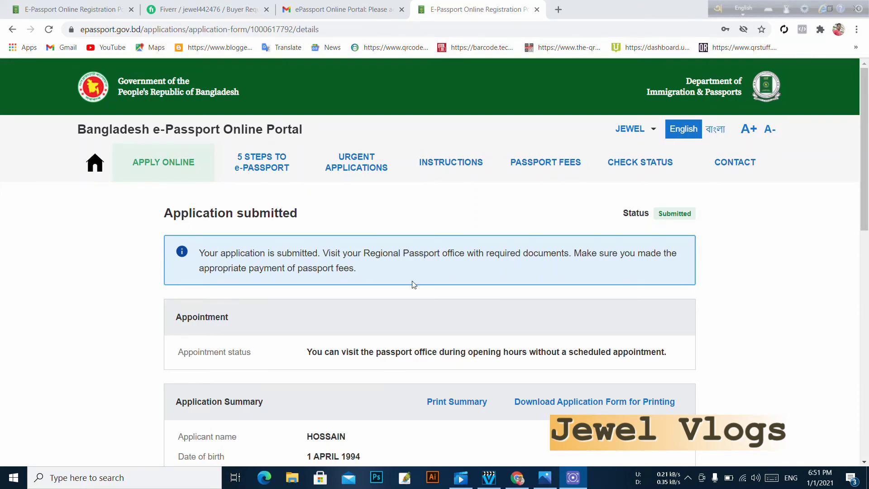
{"action": "scroll", "coordinate": [412, 285], "scroll_direction": "down", "scroll_amount": 2}
{"action": "scroll", "coordinate": [388, 335], "scroll_direction": "down", "scroll_amount": 1}
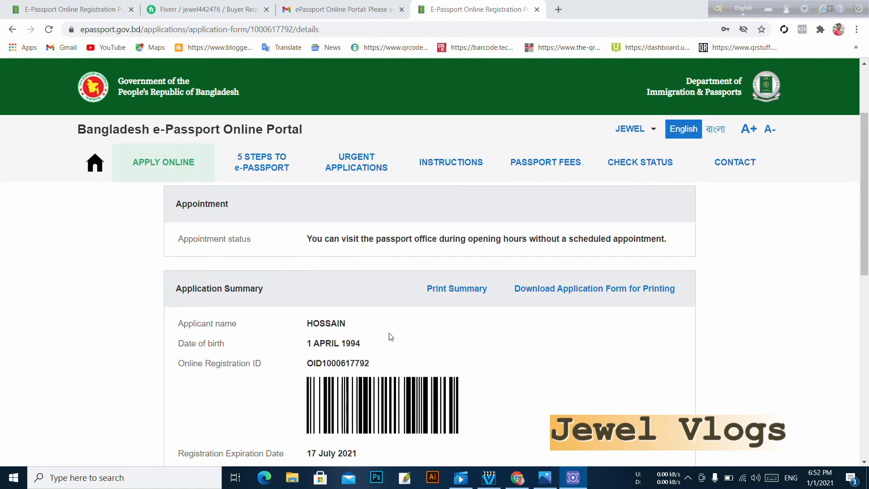
{"action": "scroll", "coordinate": [613, 334], "scroll_direction": "down", "scroll_amount": 3}
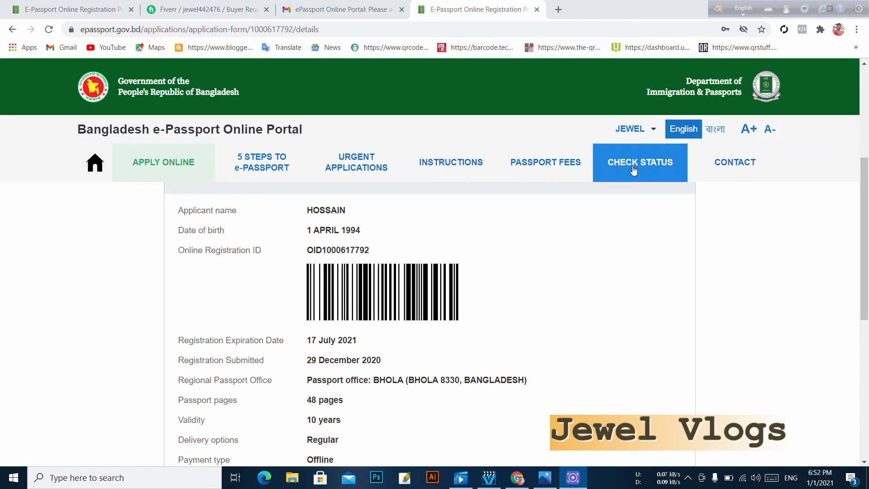
{"action": "left_click_drag", "start_coordinate": [306, 252], "coordinate": [373, 256]}
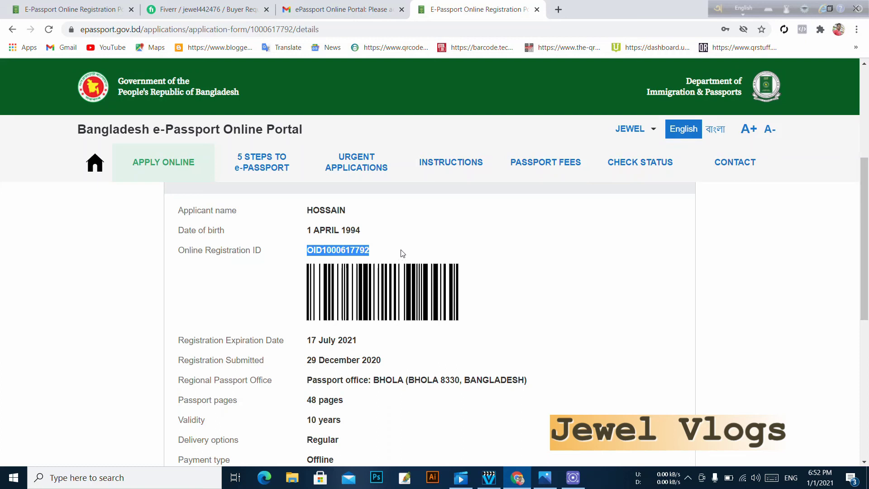
- Check the required documents and 5750 BDT price, then print the application summary
{"action": "scroll", "coordinate": [406, 286], "scroll_direction": "down", "scroll_amount": 1}
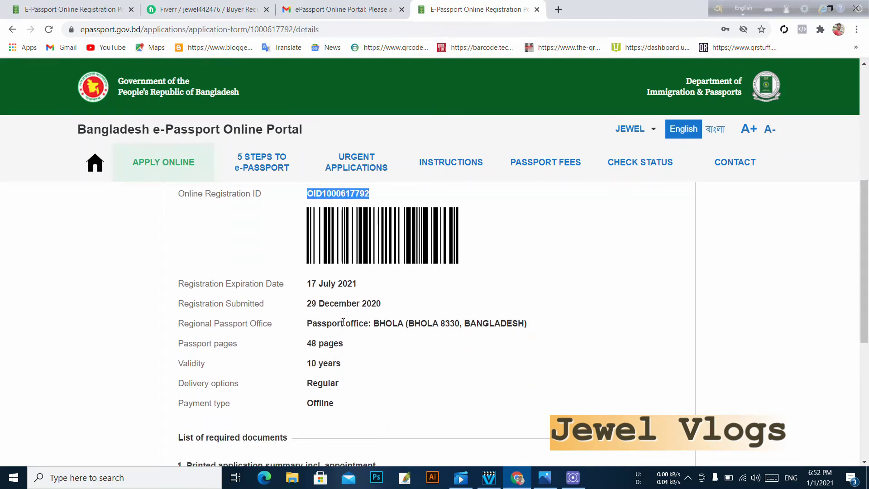
{"action": "scroll", "coordinate": [366, 390], "scroll_direction": "down", "scroll_amount": 1}
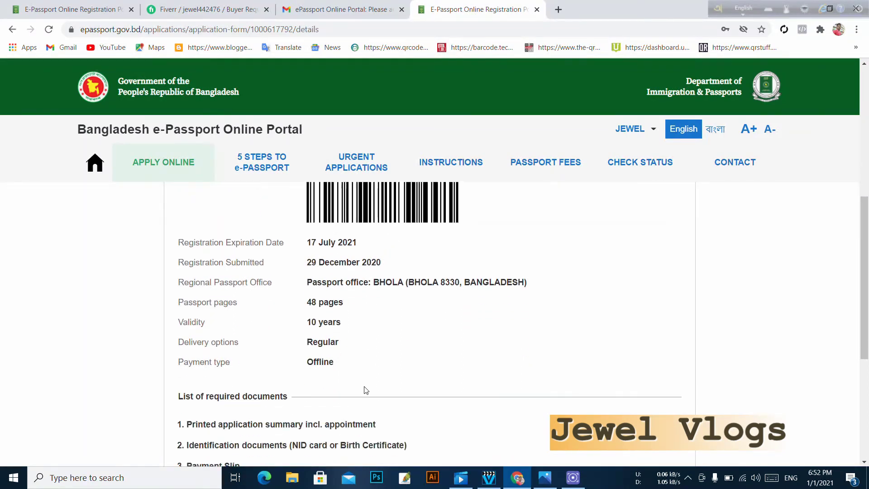
{"action": "scroll", "coordinate": [366, 390], "scroll_direction": "down", "scroll_amount": 3}
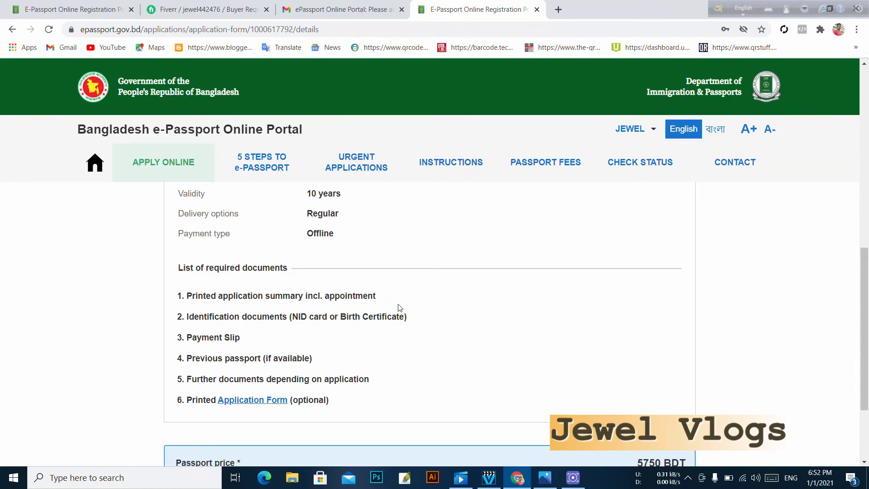
{"action": "scroll", "coordinate": [400, 308], "scroll_direction": "up", "scroll_amount": 10}
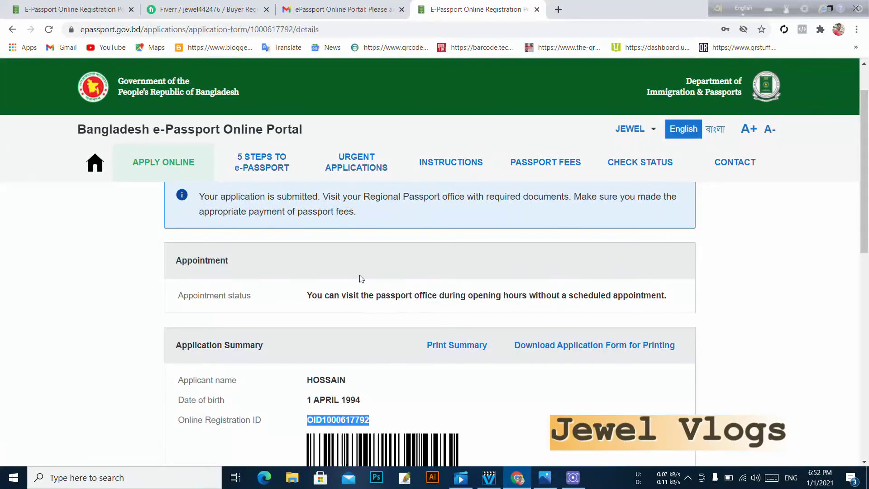
{"action": "scroll", "coordinate": [530, 343], "scroll_direction": "down", "scroll_amount": 5}
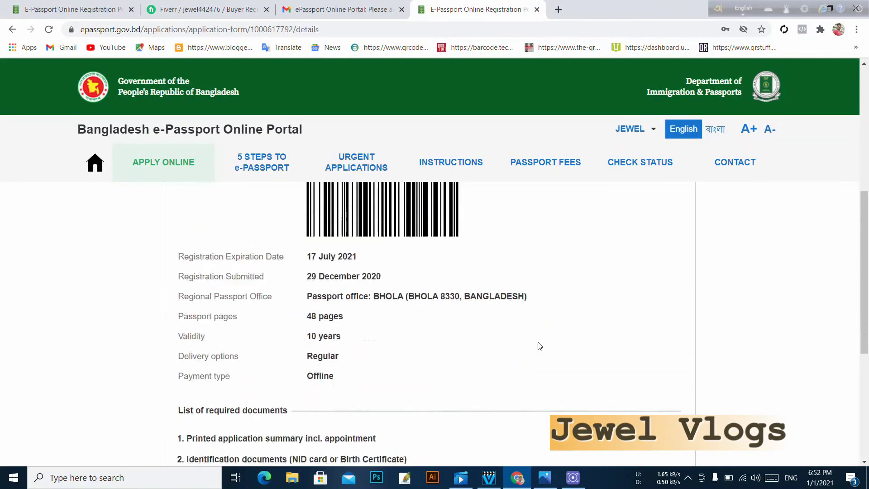
{"action": "scroll", "coordinate": [540, 346], "scroll_direction": "down", "scroll_amount": 3}
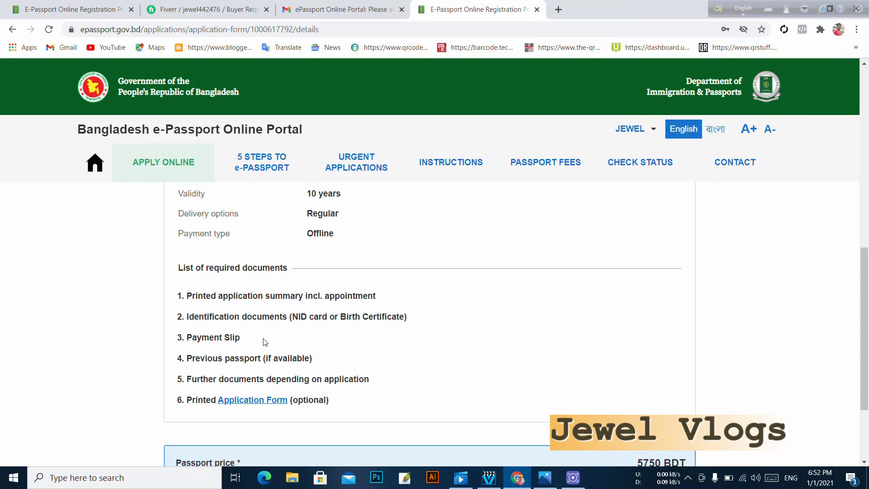
{"action": "scroll", "coordinate": [265, 342], "scroll_direction": "down", "scroll_amount": 1}
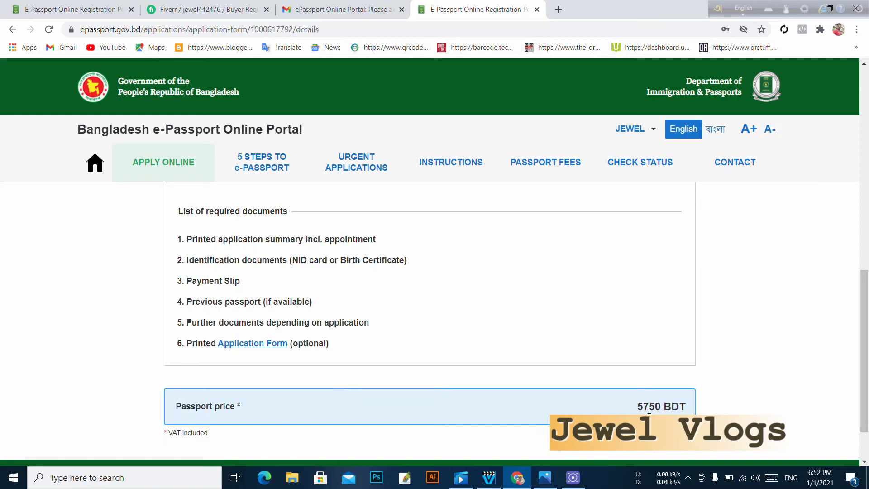
{"action": "scroll", "coordinate": [669, 410], "scroll_direction": "up", "scroll_amount": 1}
{"action": "scroll", "coordinate": [670, 409], "scroll_direction": "down", "scroll_amount": 3}
{"action": "scroll", "coordinate": [332, 283], "scroll_direction": "up", "scroll_amount": 7}
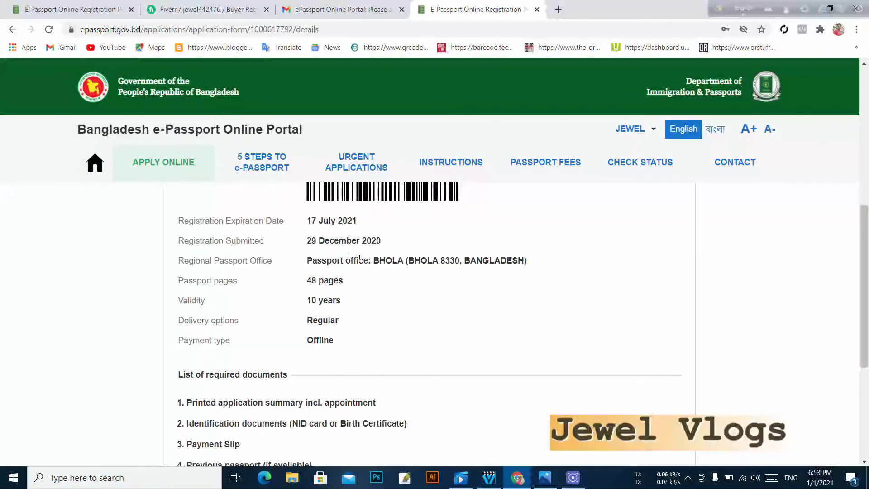
{"action": "scroll", "coordinate": [332, 282], "scroll_direction": "up", "scroll_amount": 5}
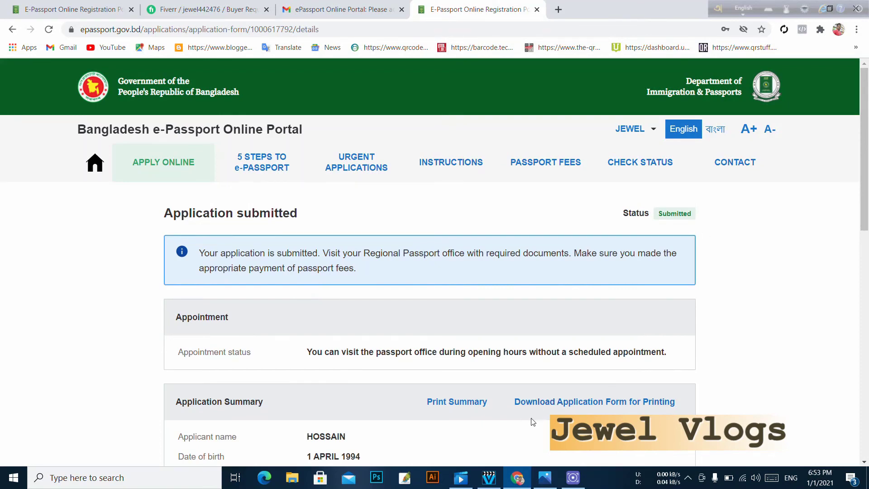
{"action": "left_click", "coordinate": [462, 403]}
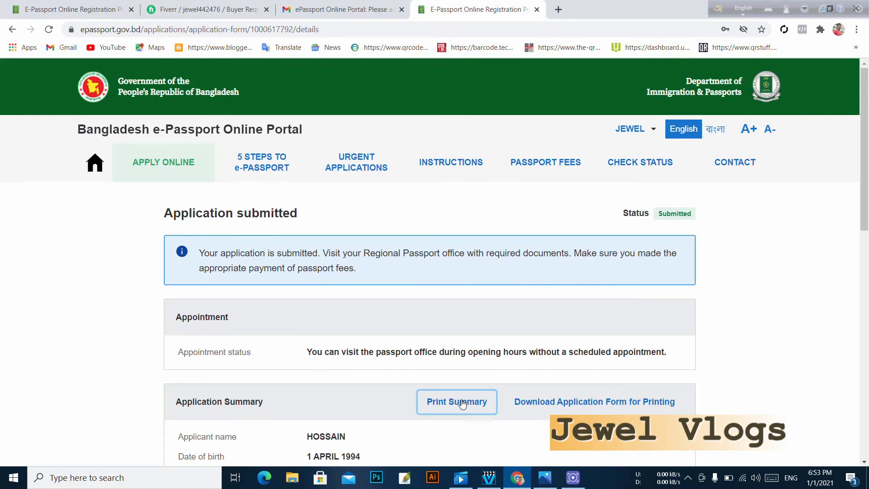